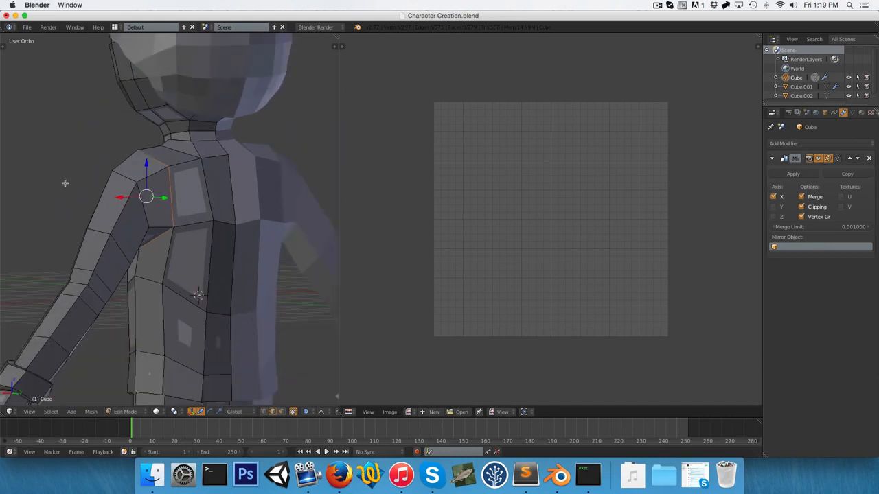
# - Mark the selected edge loop around the shoulder, where the arm meets the torso, as a UV seam
pyautogui.hotkey('ctrl', 'e')
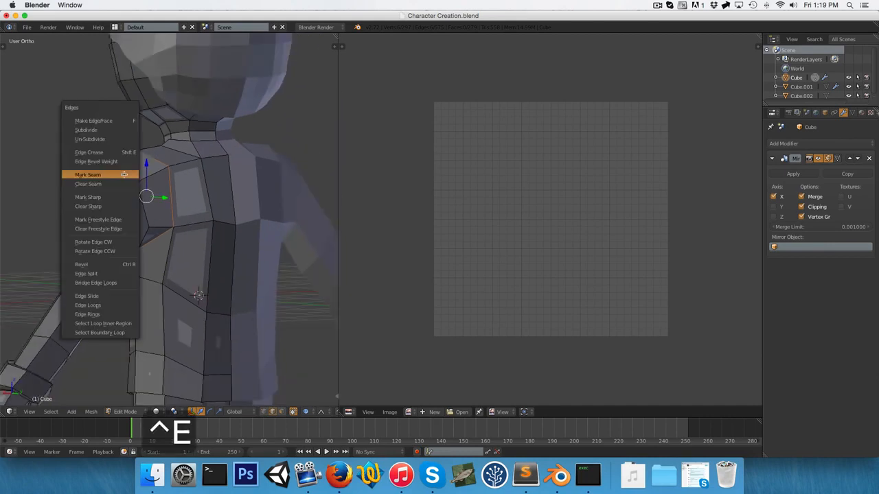
pyautogui.click(88, 174)
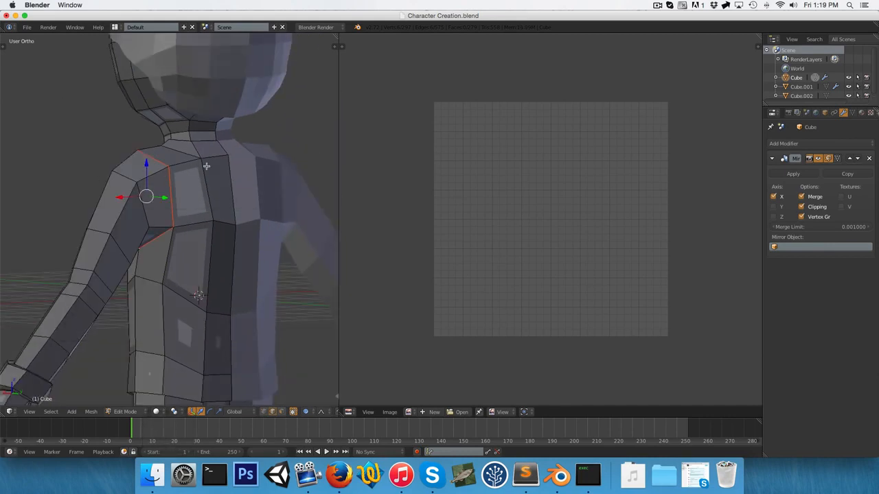
pyautogui.press('a')
# - Mark the edge loop around the wrist, just inside the sleeve cuff, as a UV seam
pyautogui.moveTo(178, 172); pyautogui.dragTo(112, 179, button='middle')
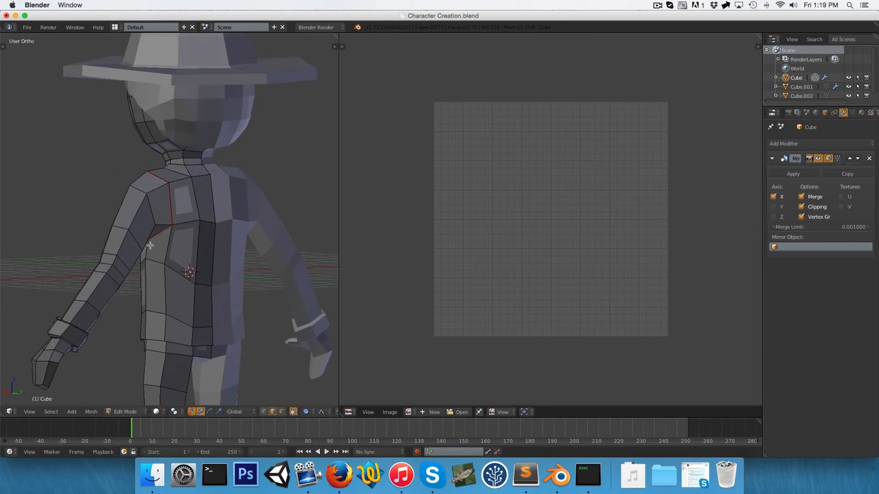
pyautogui.keyDown('shift'); pyautogui.moveTo(154, 244); pyautogui.dragTo(221, 185, button='middle'); pyautogui.keyUp('shift')
pyautogui.scroll(2, 149, 269)
pyautogui.moveTo(149, 268); pyautogui.dragTo(197, 299, button='middle')
pyautogui.scroll(4, 167, 253)
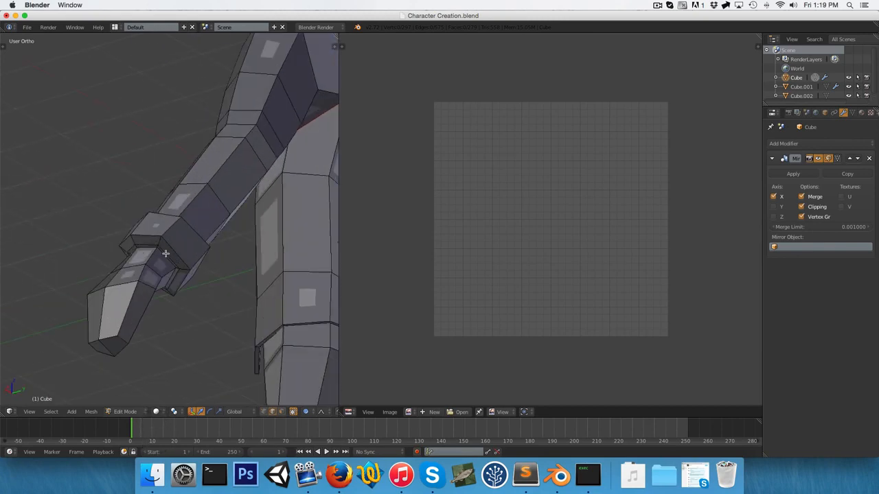
pyautogui.moveTo(164, 252); pyautogui.dragTo(299, 267, button='middle')
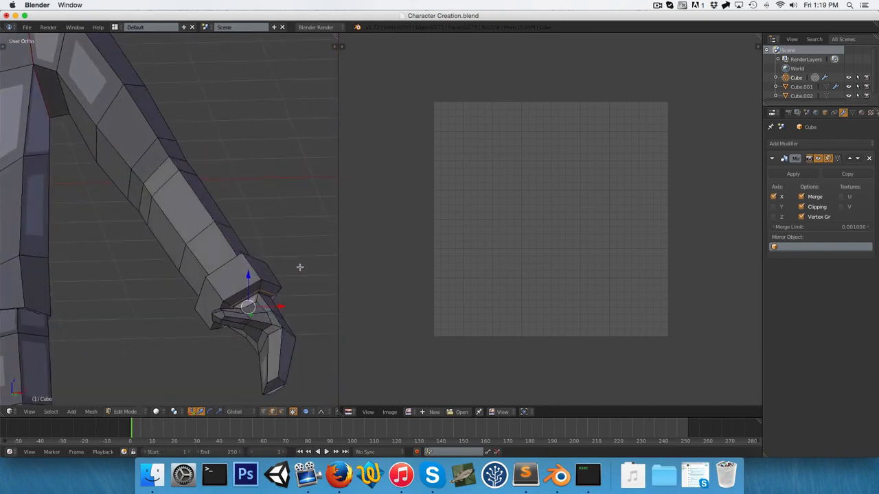
pyautogui.scroll(-1, 271, 317)
pyautogui.hotkey('ctrl', 'e')
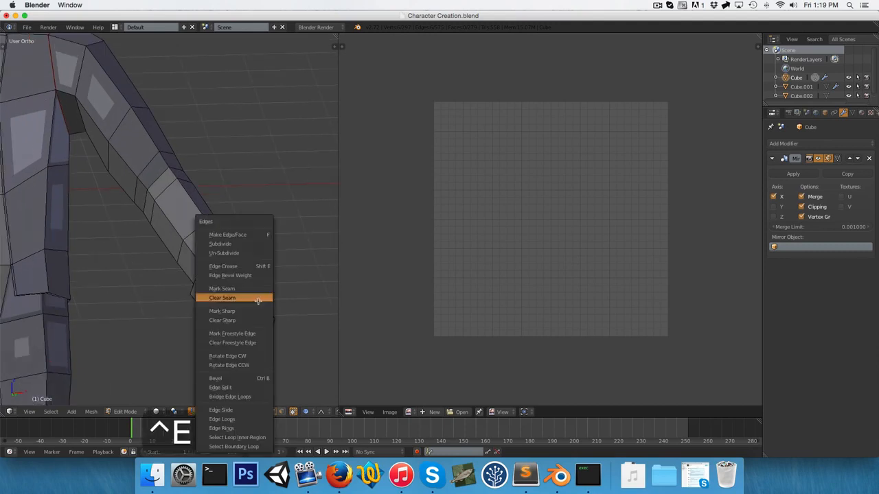
pyautogui.click(244, 291)
pyautogui.press('a')
# - Mark a seam along the underside of the arm, running from the armpit down through the sleeve cuff
pyautogui.moveTo(250, 328); pyautogui.dragTo(217, 269, button='middle')
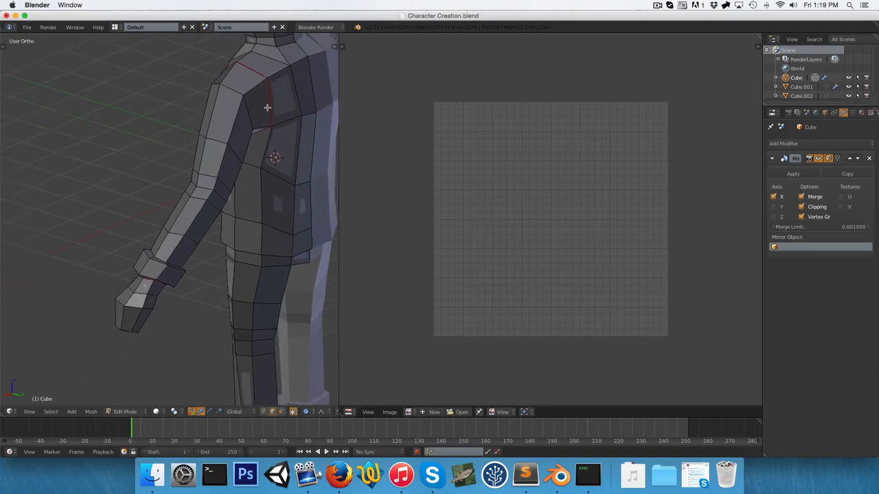
pyautogui.moveTo(209, 166); pyautogui.dragTo(174, 211, button='middle')
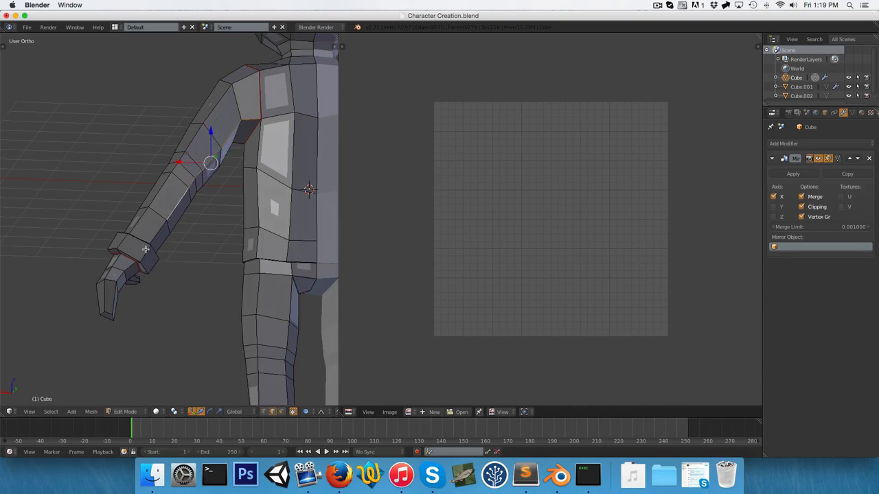
pyautogui.scroll(3, 153, 239)
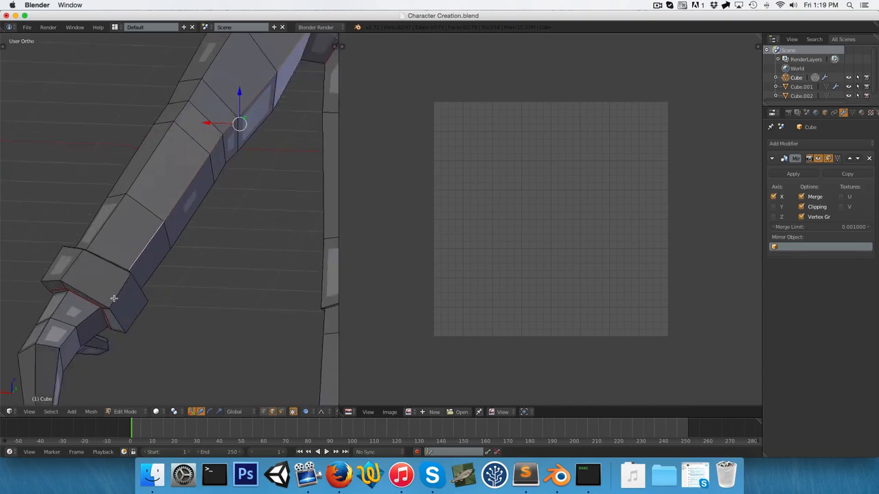
pyautogui.moveTo(111, 293); pyautogui.dragTo(80, 301, button='middle')
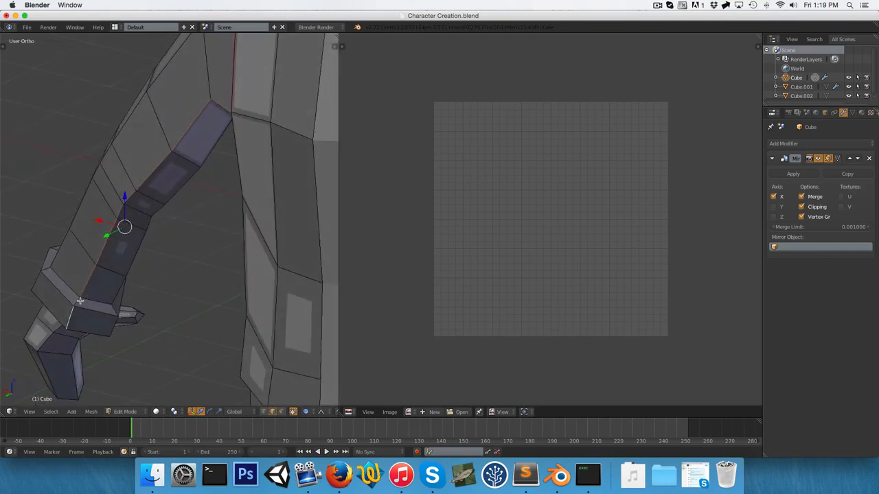
pyautogui.scroll(-2, 131, 244)
pyautogui.hotkey('ctrl', 'e')
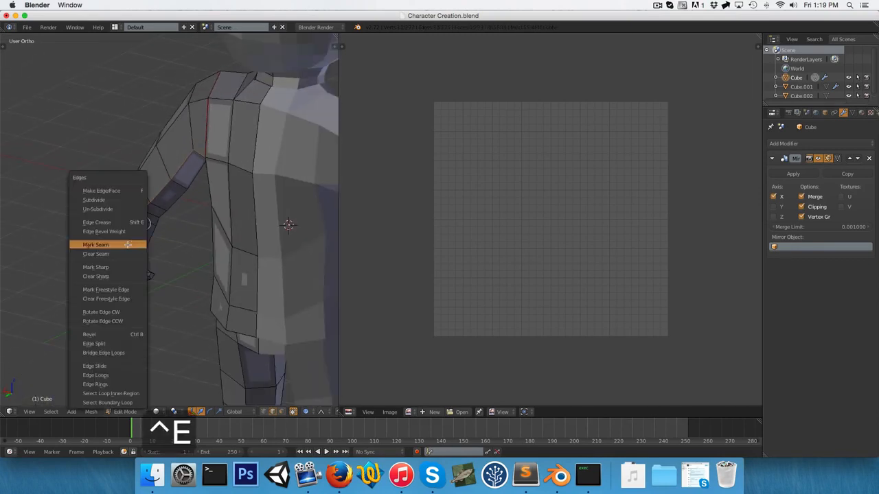
pyautogui.click(127, 245)
pyautogui.scroll(-3, 127, 241)
pyautogui.moveTo(126, 228); pyautogui.dragTo(175, 212, button='middle')
pyautogui.scroll(-2, 173, 211)
pyautogui.press('a')
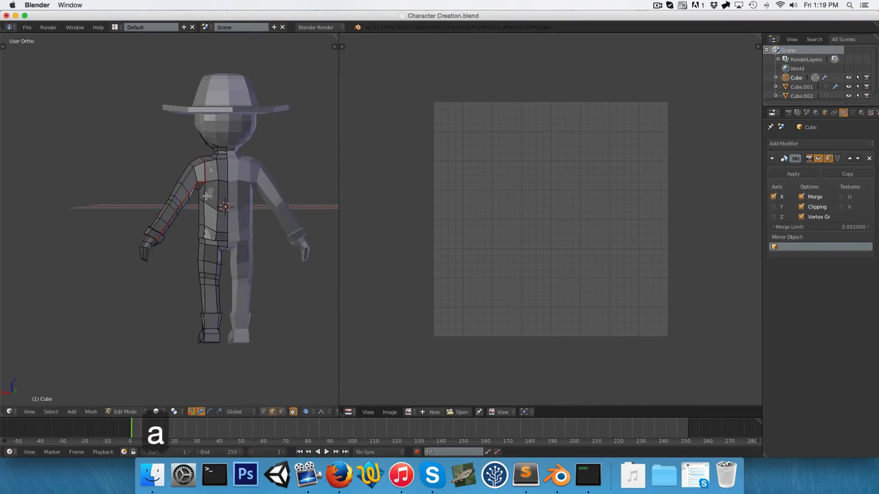
# - Select the whole body mesh and unwrap it with the standard Unwrap method
pyautogui.press('a')
pyautogui.scroll(4, 131, 194)
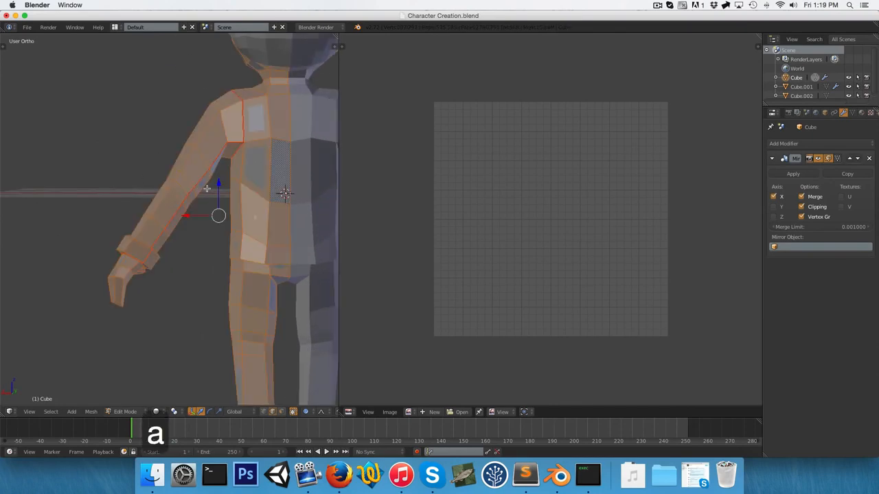
pyautogui.press('u')
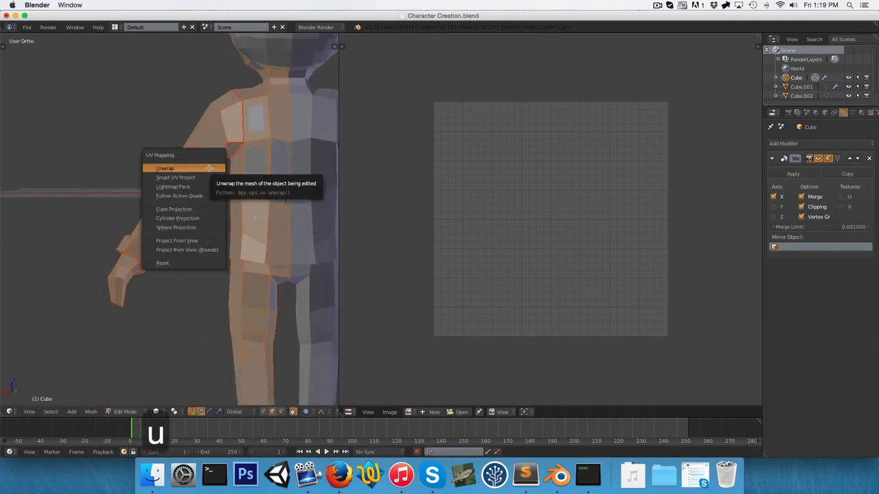
pyautogui.click(209, 168)
# - Examine the arm and hand islands in the UV layout, box-selecting the centre of the hand island
pyautogui.scroll(5, 579, 194)
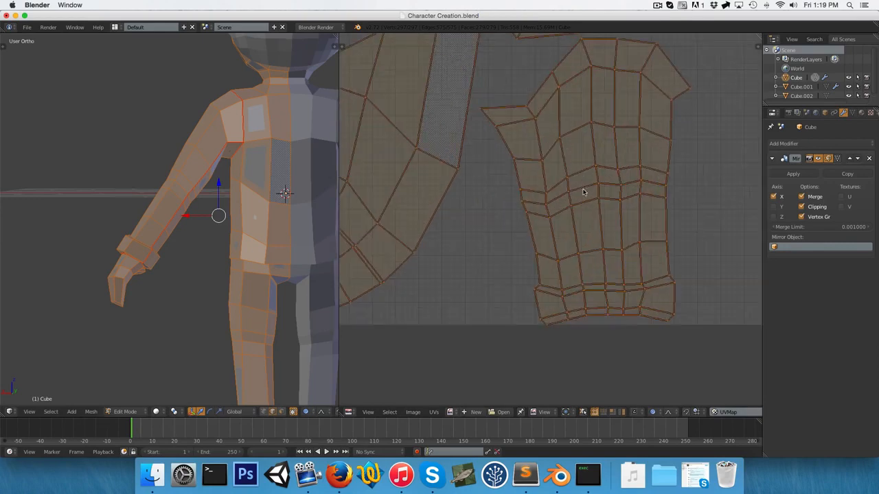
pyautogui.scroll(-4, 556, 233)
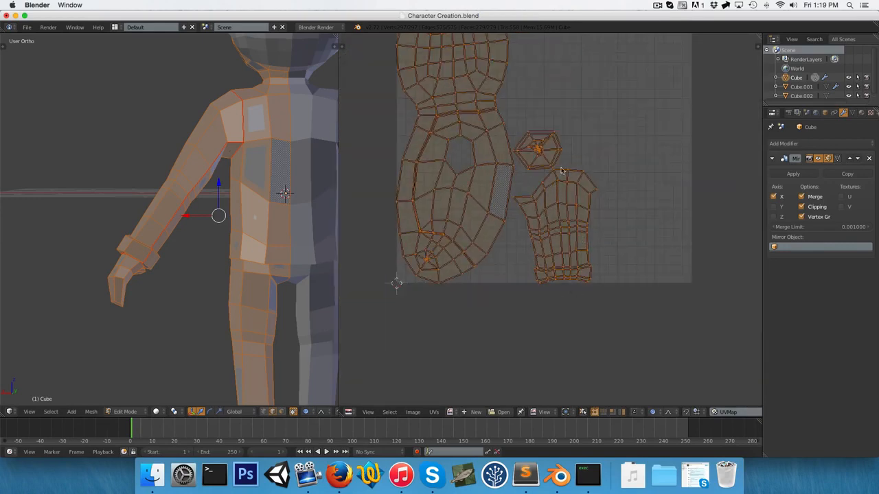
pyautogui.scroll(8, 528, 144)
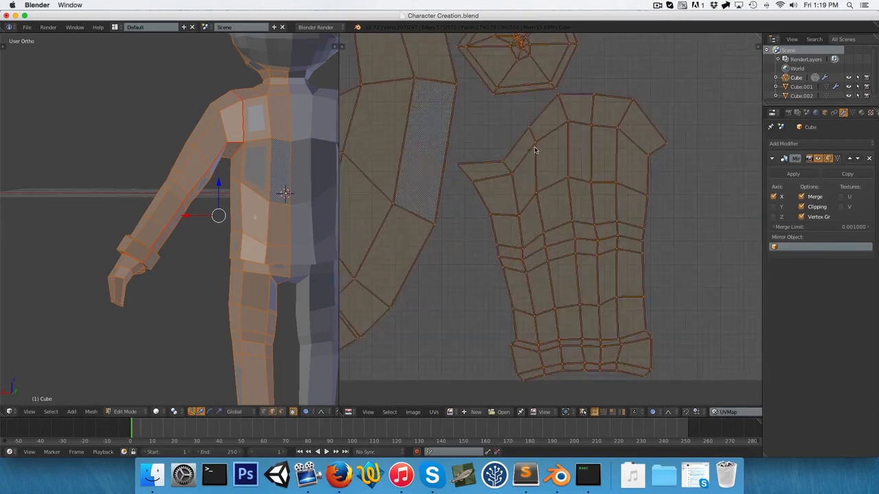
pyautogui.press('a')
pyautogui.press('b')
pyautogui.moveTo(520, 74); pyautogui.dragTo(573, 143)
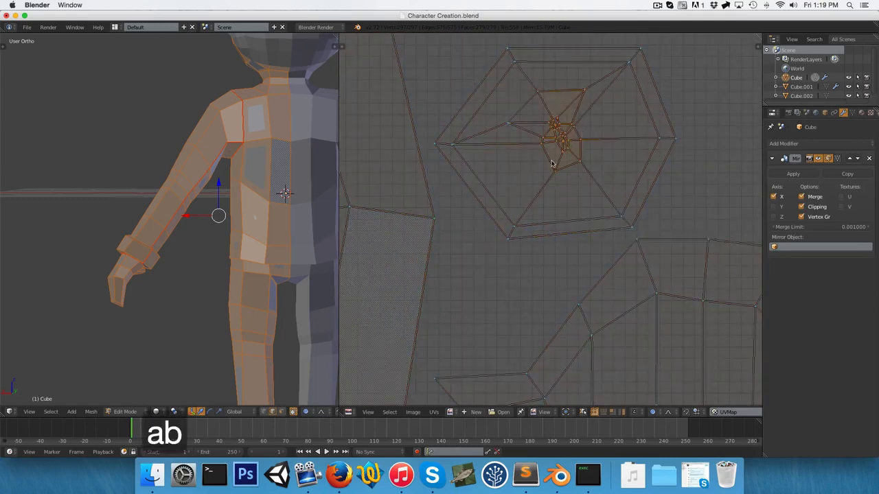
# - Mark the edge loop around the hips, at the hem of the jacket, as a UV seam
pyautogui.press('1')
pyautogui.press('a')
pyautogui.scroll(10, 177, 254)
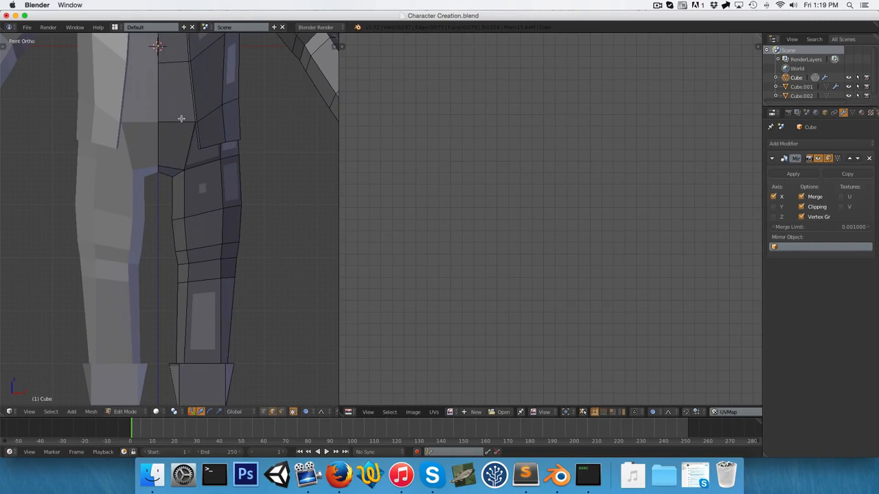
pyautogui.moveTo(178, 120); pyautogui.dragTo(202, 107, button='middle')
pyautogui.press('z')
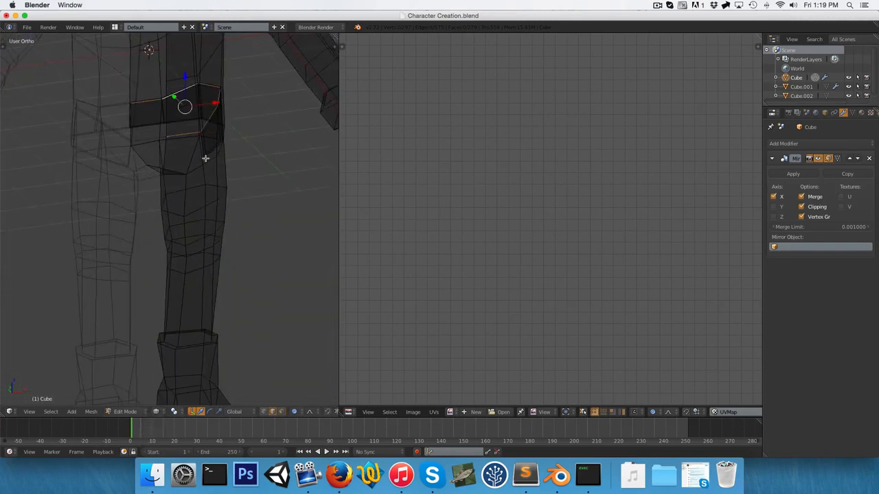
pyautogui.press('z')
pyautogui.moveTo(246, 197); pyautogui.dragTo(212, 169, button='middle')
pyautogui.scroll(-4, 210, 173)
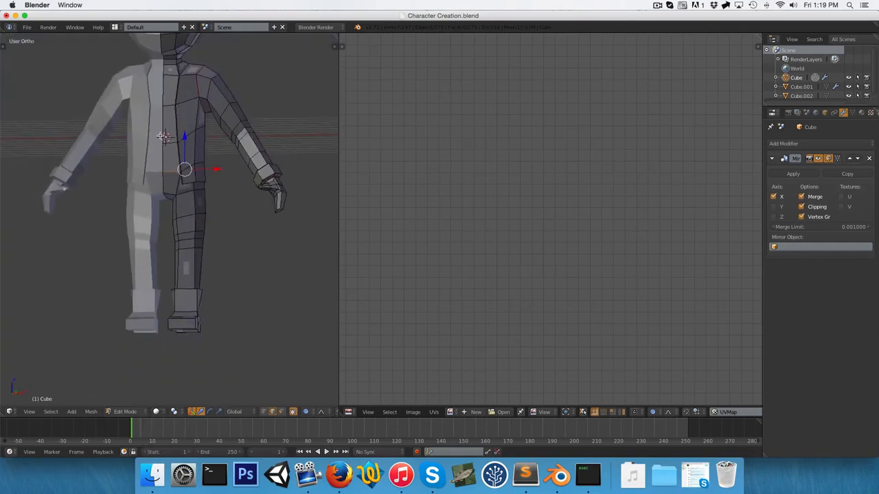
pyautogui.hotkey('ctrl', 'e')
pyautogui.click(160, 133)
pyautogui.scroll(2, 184, 212)
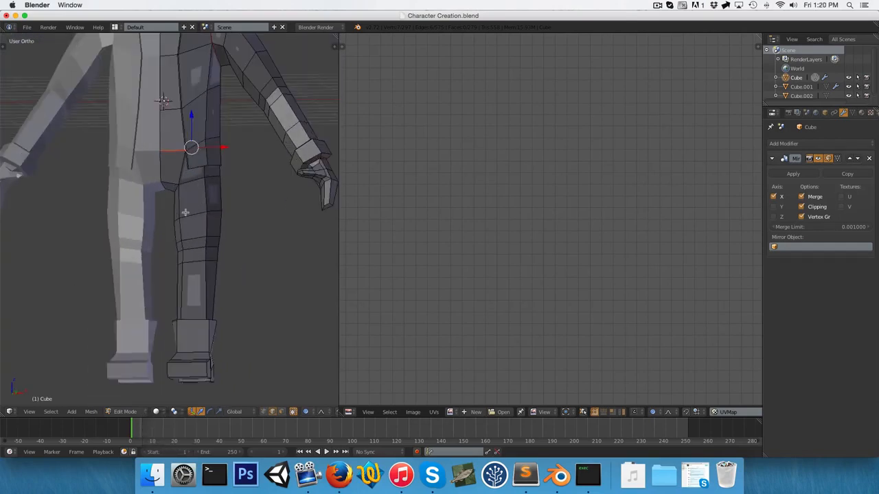
pyautogui.press('a')
# - Mark the edge loop where the leg enters the top of the boot as a UV seam
pyautogui.moveTo(220, 282); pyautogui.dragTo(149, 317, button='middle')
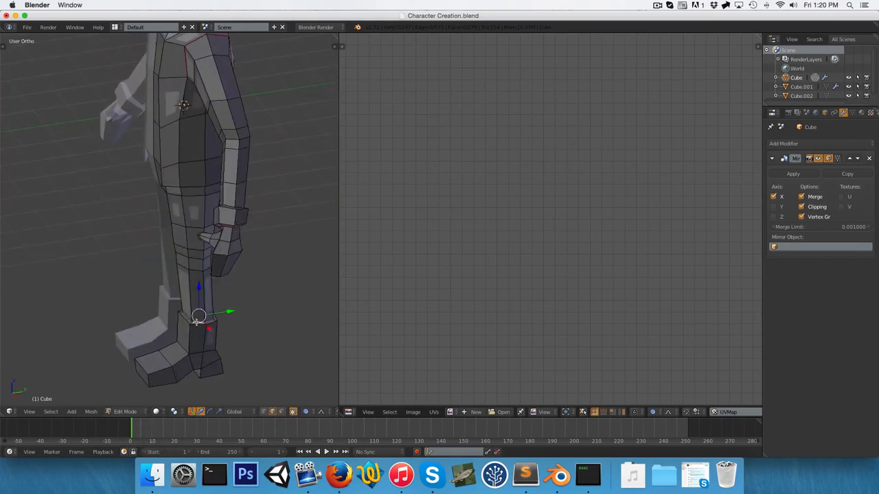
pyautogui.hotkey('ctrl', 'e')
pyautogui.click(206, 298)
pyautogui.press('a')
# - Mark a seam down the inner back edge of the leg, from the hip to the top of the boot
pyautogui.moveTo(196, 314); pyautogui.dragTo(133, 282, button='middle')
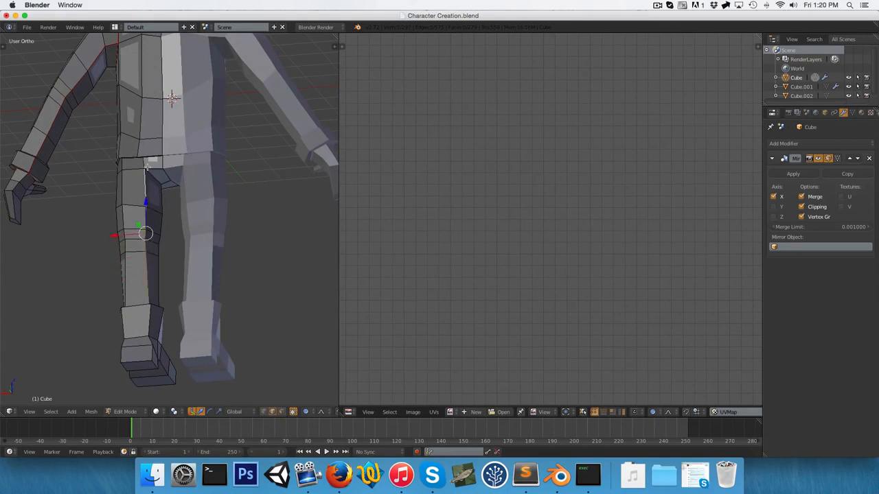
pyautogui.moveTo(129, 110); pyautogui.dragTo(147, 115, button='middle')
pyautogui.scroll(1, 153, 226)
pyautogui.moveTo(157, 337); pyautogui.dragTo(167, 369, button='middle')
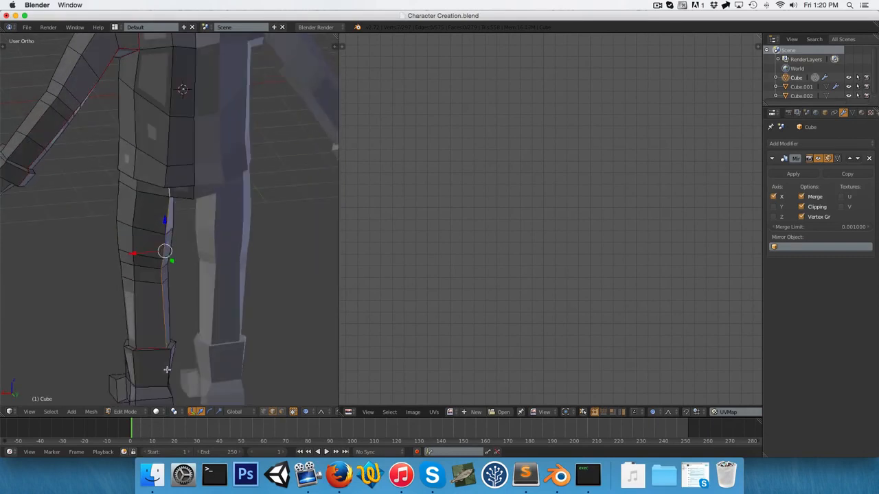
pyautogui.hotkey('ctrl', 'e')
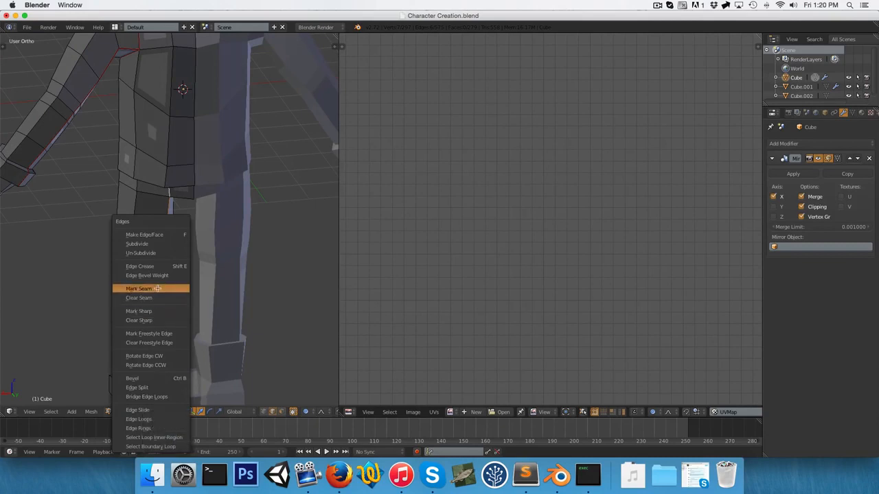
pyautogui.click(157, 289)
pyautogui.scroll(-3, 165, 251)
pyautogui.press('a')
# - Unwrap the entire mesh with the new leg seams and check the resulting islands in the UV layout
pyautogui.moveTo(147, 274); pyautogui.dragTo(233, 245, button='middle')
pyautogui.press('a')
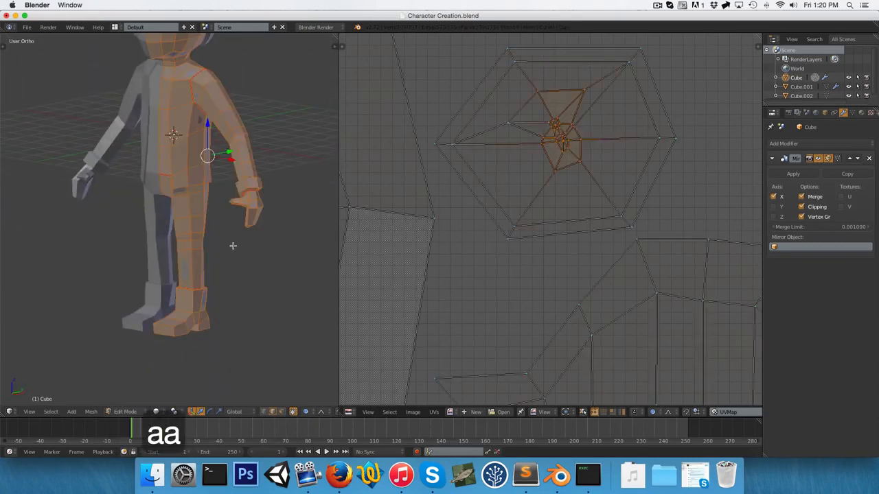
pyautogui.press('u')
pyautogui.click(232, 247)
pyautogui.press('Home')
pyautogui.scroll(-1, 544, 245)
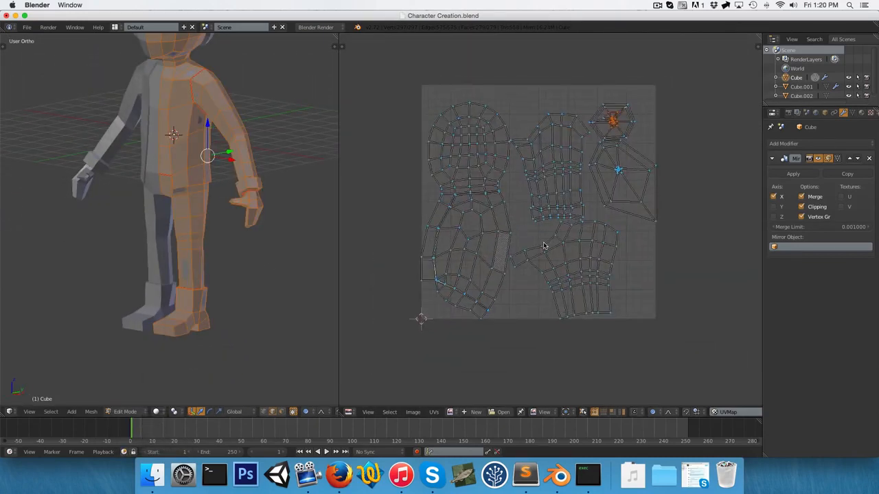
pyautogui.scroll(2, 540, 275)
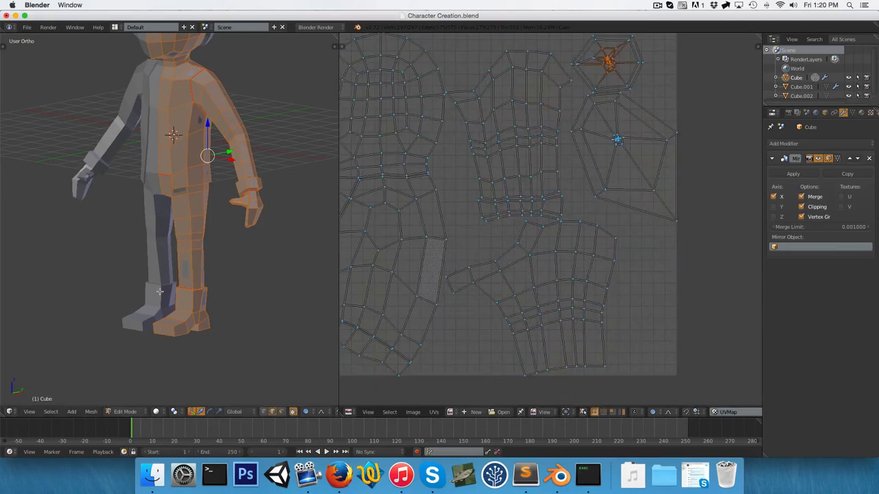
# - Mark seams down the boot's corner edges, from its top rim to the heel and toe
pyautogui.press('a')
pyautogui.moveTo(160, 292); pyautogui.dragTo(61, 292, button='middle')
pyautogui.scroll(2, 210, 310)
pyautogui.keyDown('shift'); pyautogui.moveTo(205, 296); pyautogui.dragTo(226, 230, button='middle'); pyautogui.keyUp('shift')
pyautogui.scroll(4, 222, 260)
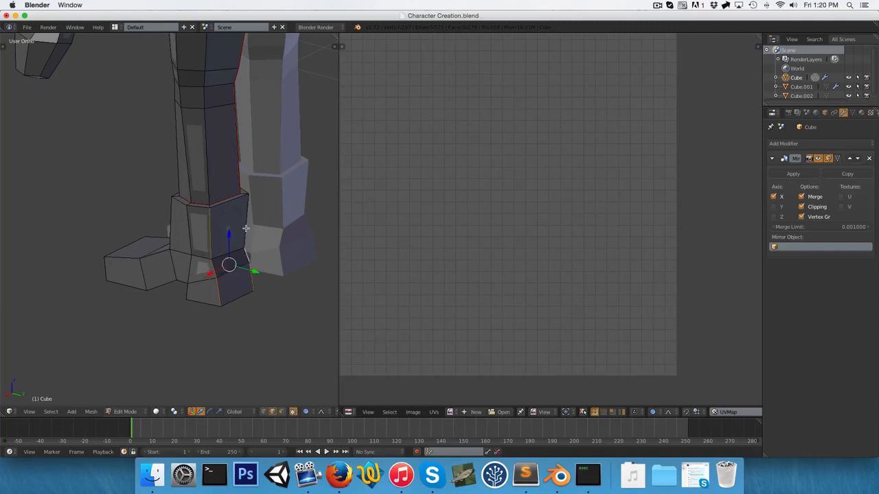
pyautogui.moveTo(245, 228); pyautogui.dragTo(105, 316, button='middle')
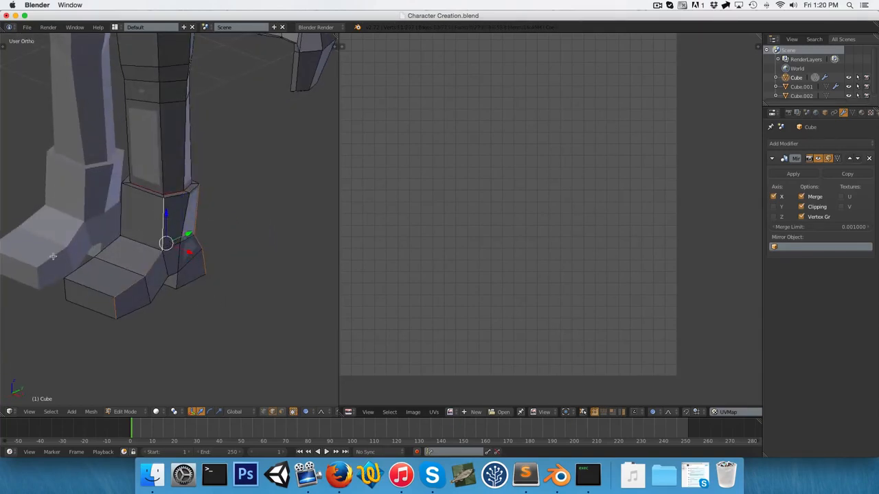
pyautogui.scroll(6, 125, 217)
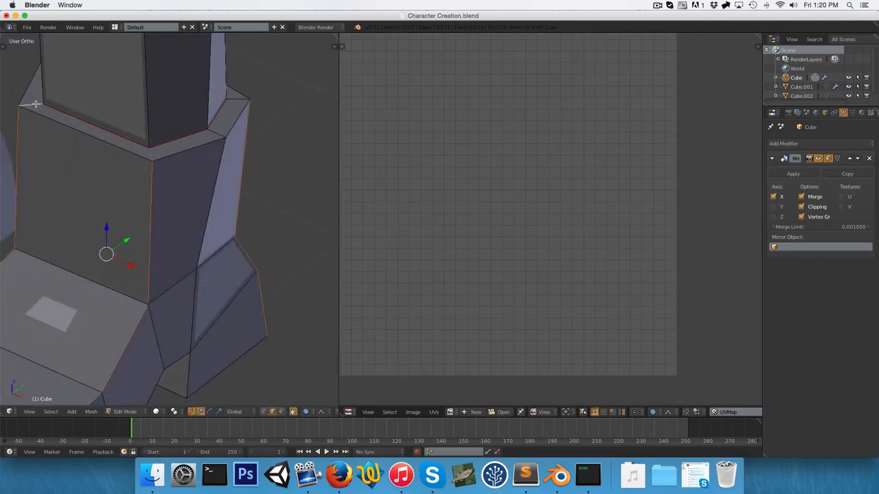
pyautogui.moveTo(247, 184); pyautogui.dragTo(153, 235, button='middle')
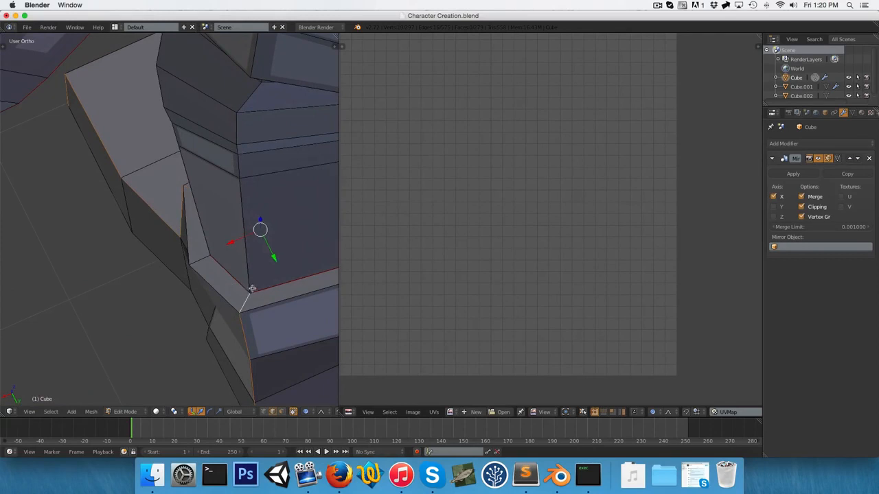
pyautogui.keyDown('shift'); pyautogui.moveTo(252, 288); pyautogui.dragTo(111, 245, button='middle'); pyautogui.keyUp('shift')
pyautogui.keyDown('shift'); pyautogui.rightClick(242, 219); pyautogui.keyUp('shift')
pyautogui.hotkey('ctrl', 'e')
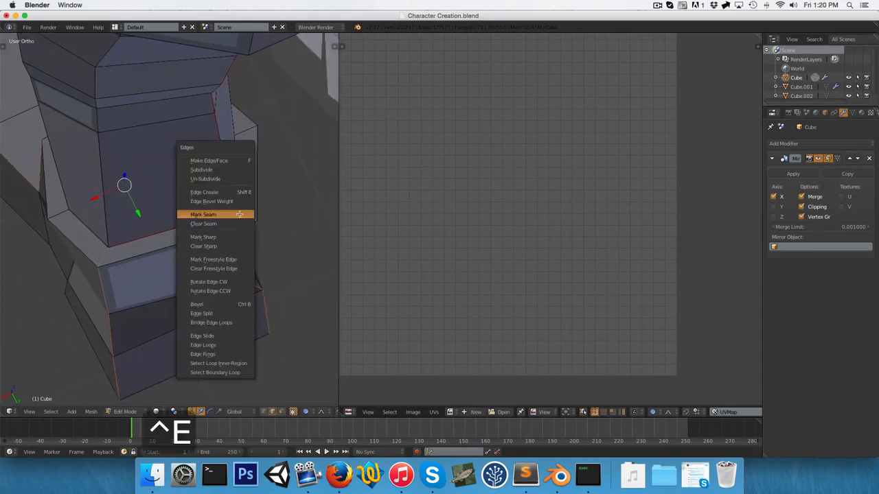
pyautogui.click(239, 214)
pyautogui.press('a')
# - Select the whole mesh and unwrap it again using the added boot seams
pyautogui.press('a')
pyautogui.press('u')
pyautogui.click(238, 212)
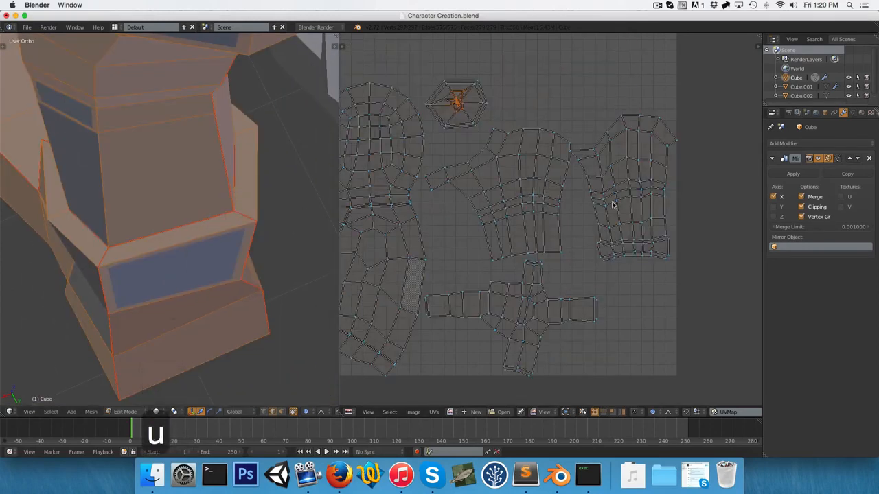
# - Box-select the cross-shaped island in the UV layout to examine its shape
pyautogui.press('a')
pyautogui.scroll(5, 595, 268)
pyautogui.scroll(-2, 467, 240)
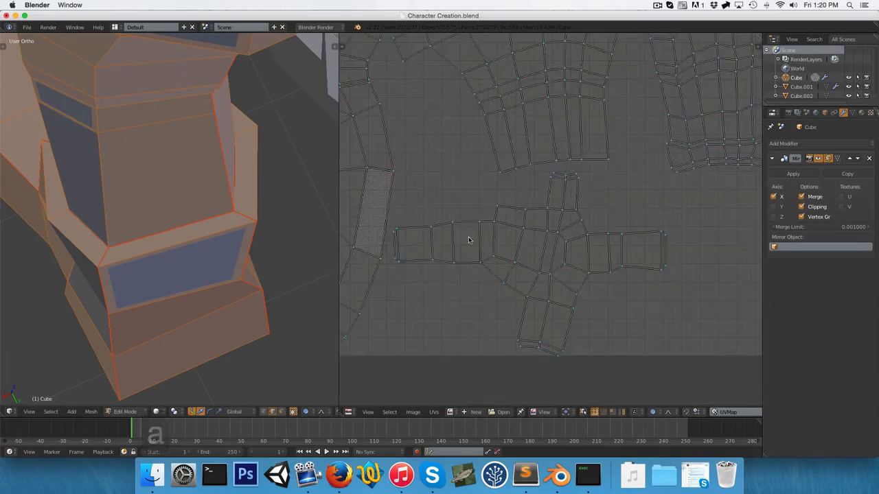
pyautogui.press('b')
pyautogui.moveTo(401, 167); pyautogui.dragTo(726, 352)
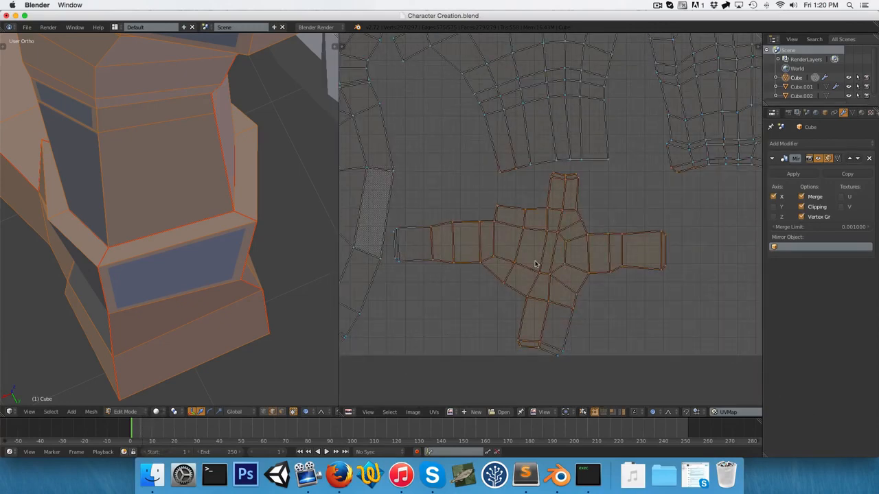
# - Mark a seam on the inner side of the hand, from the wrist across the palm and along the thumb
pyautogui.press('1')
pyautogui.press('a')
pyautogui.scroll(-2, 165, 186)
pyautogui.scroll(6, 204, 257)
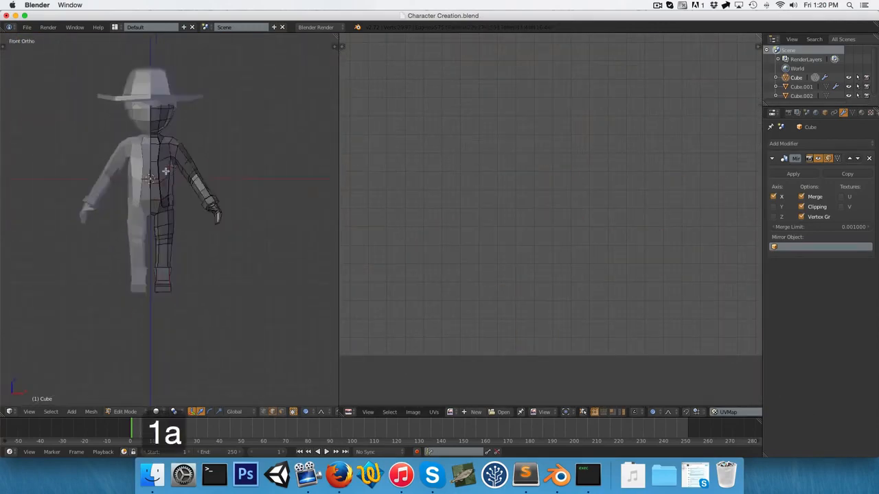
pyautogui.scroll(3, 298, 298)
pyautogui.keyDown('shift'); pyautogui.moveTo(263, 287); pyautogui.dragTo(1, 248, button='middle'); pyautogui.keyUp('shift')
pyautogui.scroll(3, 143, 247)
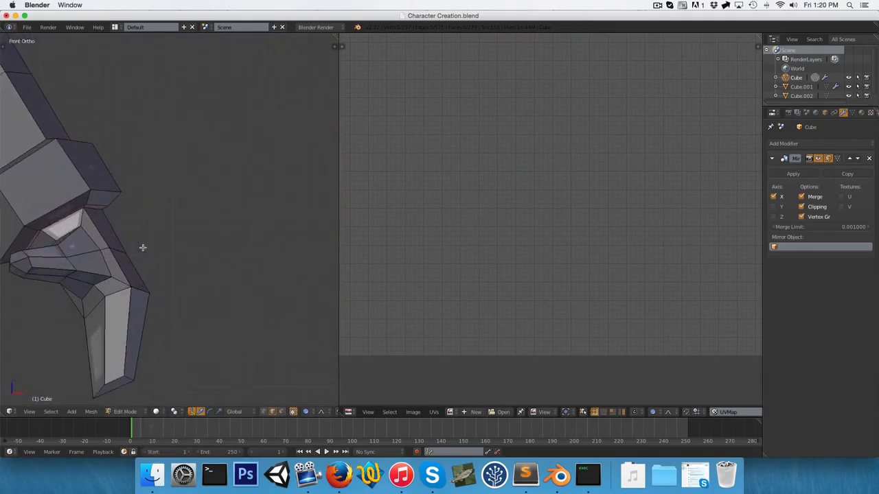
pyautogui.keyDown('shift'); pyautogui.moveTo(144, 247); pyautogui.dragTo(279, 223, button='middle'); pyautogui.keyUp('shift')
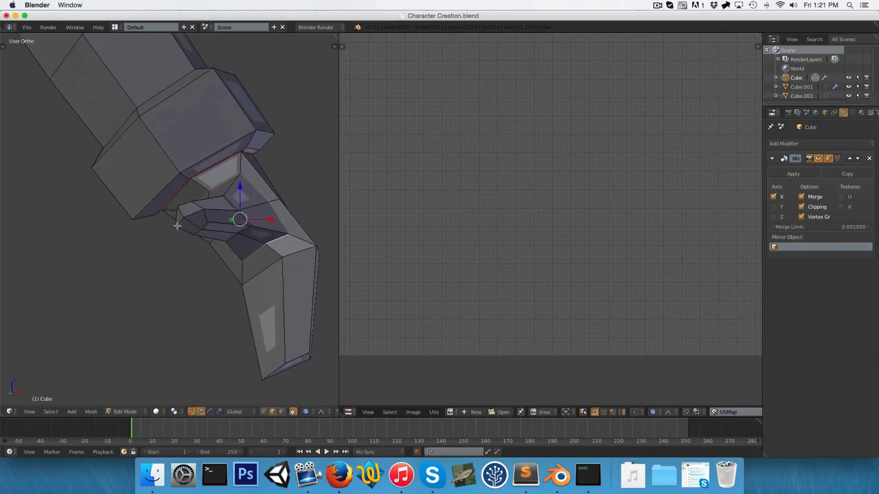
pyautogui.scroll(2, 295, 235)
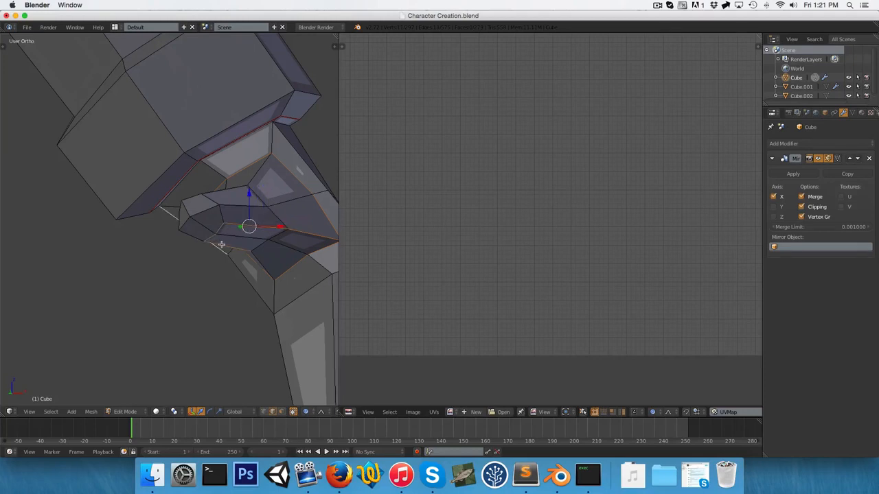
pyautogui.press('super+z')
pyautogui.press('super+z')
pyautogui.press('super+z')
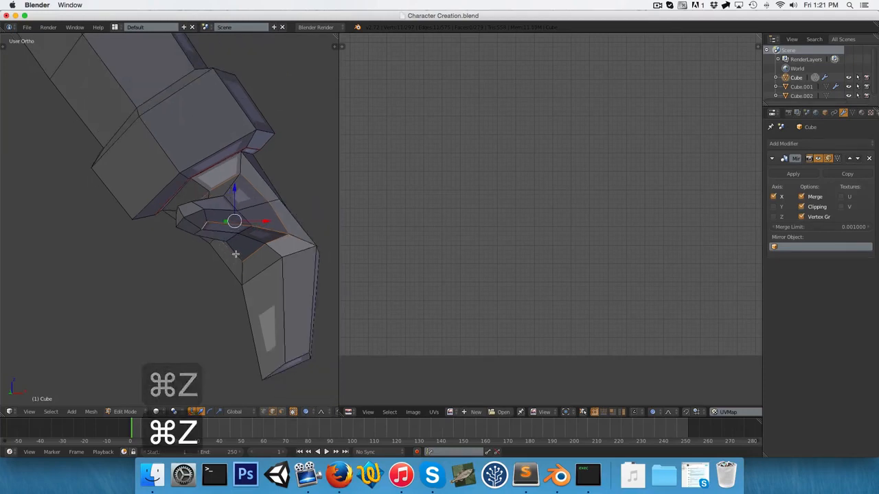
pyautogui.keyDown('shift'); pyautogui.rightClick(193, 233); pyautogui.keyUp('shift')
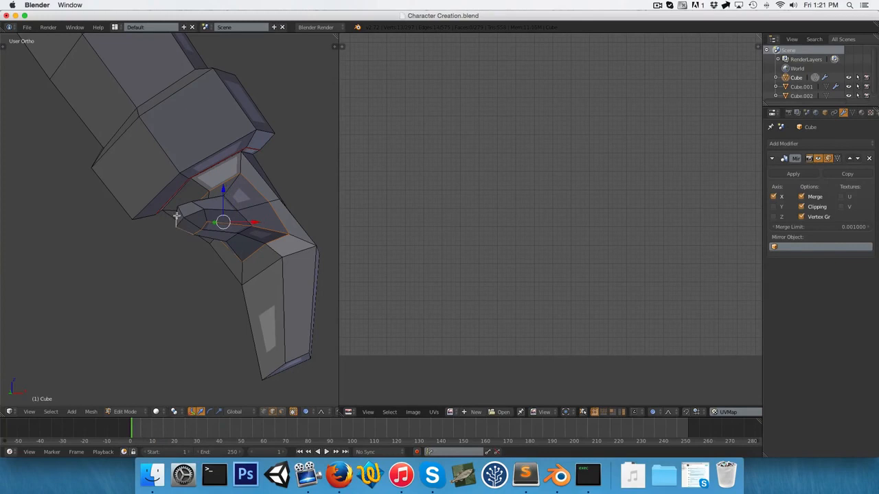
pyautogui.hotkey('ctrl', 'e')
pyautogui.click(260, 210)
pyautogui.press('a')
# - Mark a seam from the wrist down the front edge of the fingers, around the fingertips and up the opposite edge
pyautogui.moveTo(263, 257); pyautogui.dragTo(161, 177, button='middle')
pyautogui.scroll(2, 156, 140)
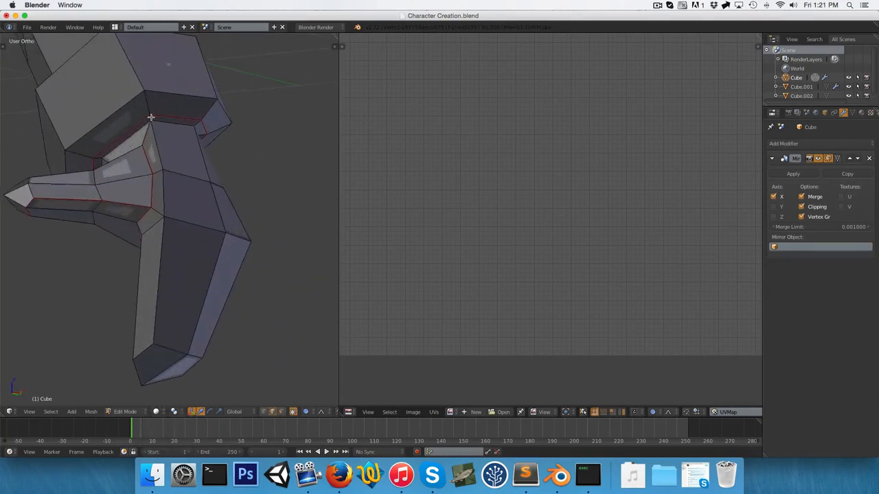
pyautogui.keyDown('shift'); pyautogui.rightClick(160, 265); pyautogui.keyUp('shift')
pyautogui.keyDown('shift'); pyautogui.moveTo(177, 272); pyautogui.dragTo(184, 223, button='middle'); pyautogui.keyUp('shift')
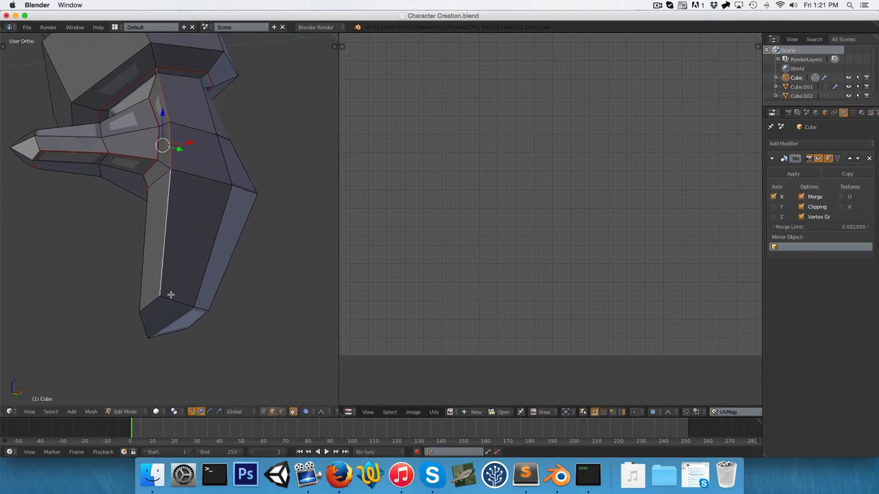
pyautogui.keyDown('shift'); pyautogui.rightClick(202, 316); pyautogui.keyUp('shift')
pyautogui.scroll(-4, 204, 318)
pyautogui.moveTo(206, 320); pyautogui.dragTo(189, 295, button='middle')
pyautogui.hotkey('ctrl', 'e')
pyautogui.click(188, 289)
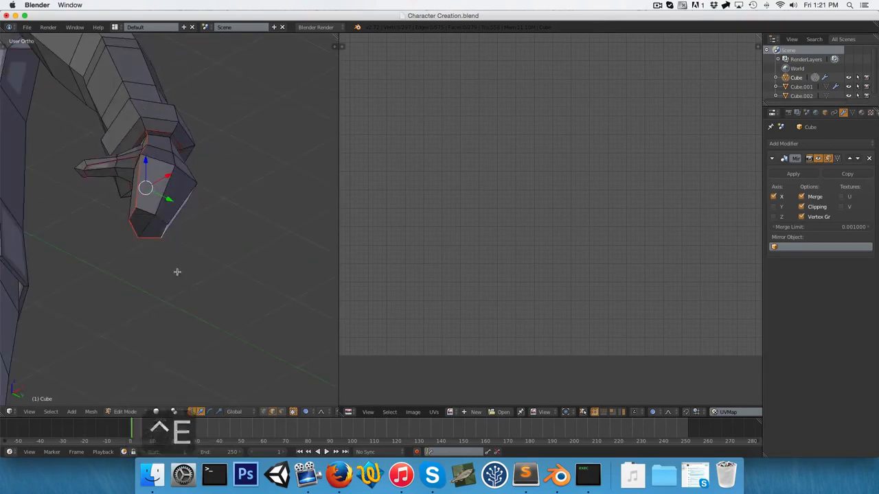
# - Select the whole mesh and unwrap it with the new hand seams
pyautogui.press('a')
pyautogui.press('a')
pyautogui.press('u')
pyautogui.click(173, 203)
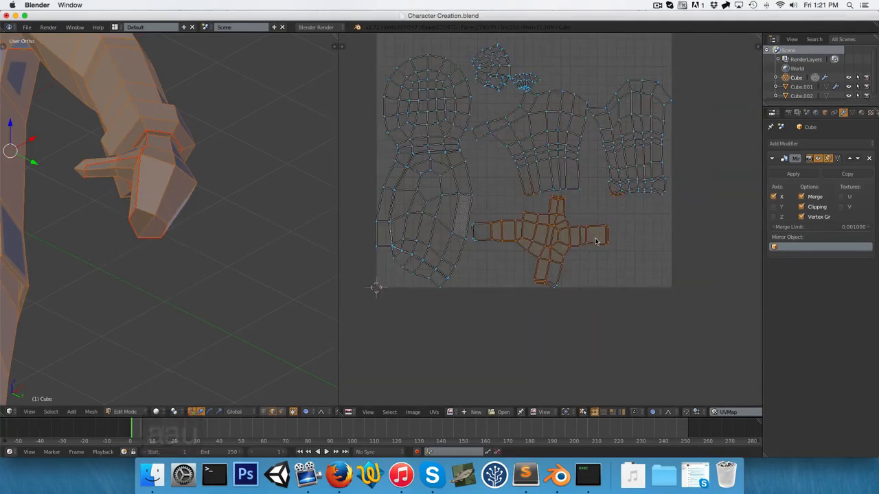
# - Examine the hand islands in the UV layout for overlaps and stretching
pyautogui.press('a')
pyautogui.scroll(6, 490, 133)
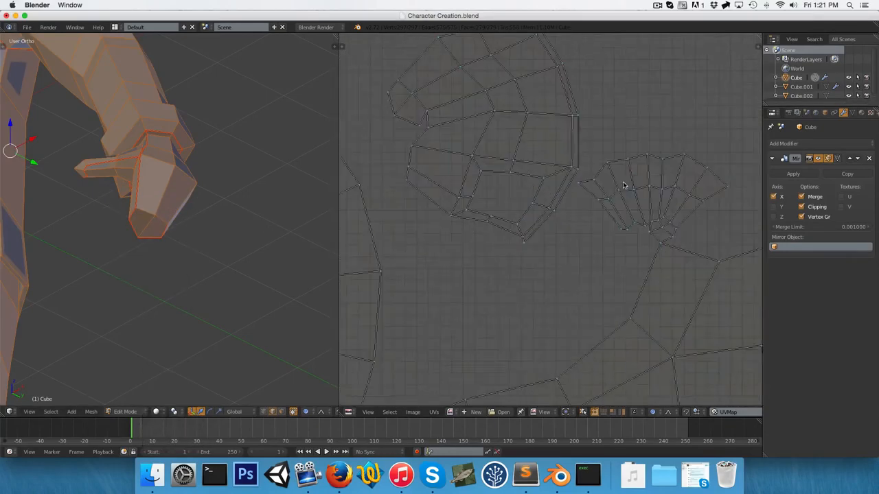
pyautogui.moveTo(623, 185); pyautogui.dragTo(602, 225, button='middle')
pyautogui.press('b')
pyautogui.rightClick(596, 223)
pyautogui.scroll(1, 597, 224)
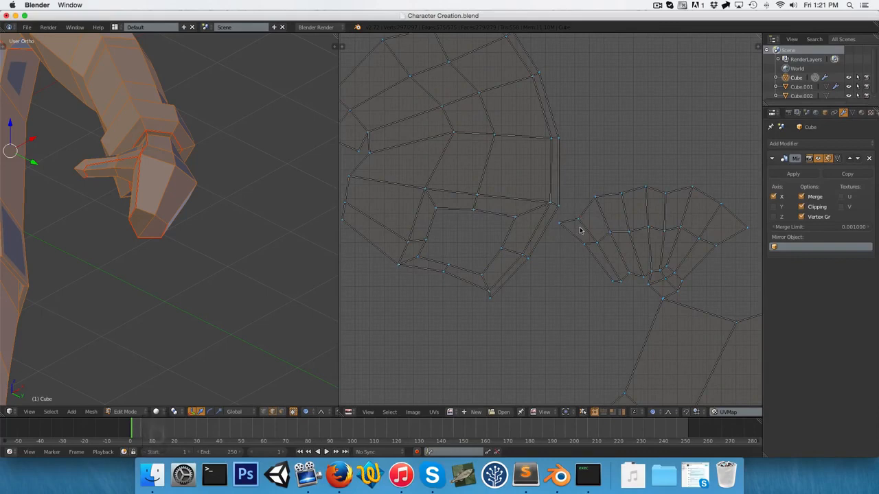
pyautogui.scroll(-1, 579, 230)
pyautogui.press('b')
pyautogui.moveTo(360, 41); pyautogui.dragTo(732, 323)
pyautogui.scroll(-3, 545, 221)
# - Mark a seam around the base of the neck, using wireframe shading, and return to solid shading
pyautogui.press('a')
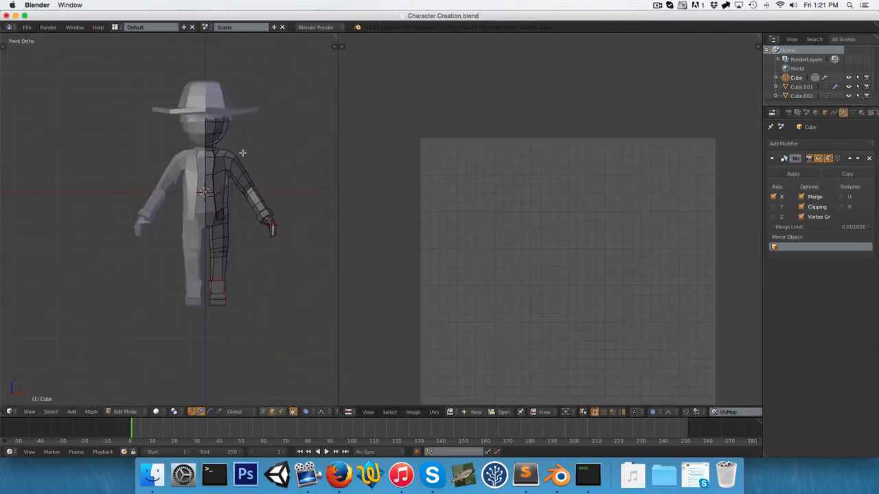
pyautogui.scroll(10, 232, 174)
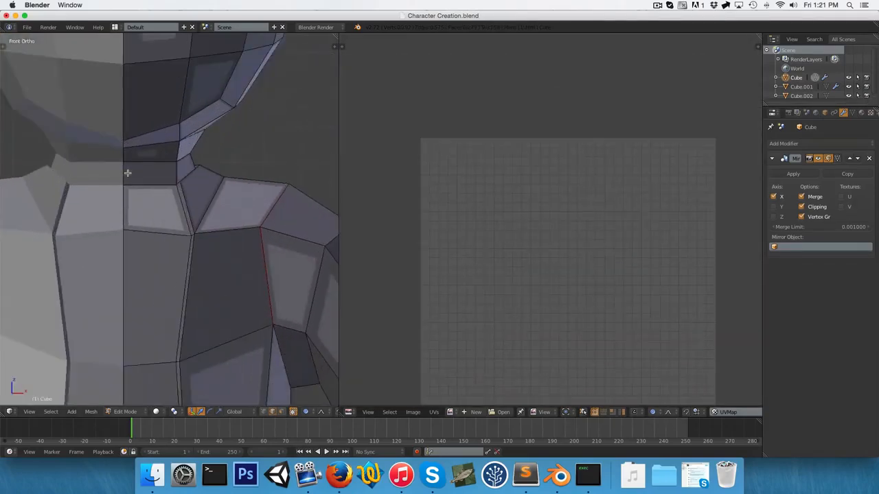
pyautogui.moveTo(169, 181); pyautogui.dragTo(180, 263, button='middle')
pyautogui.rightClick(180, 263)
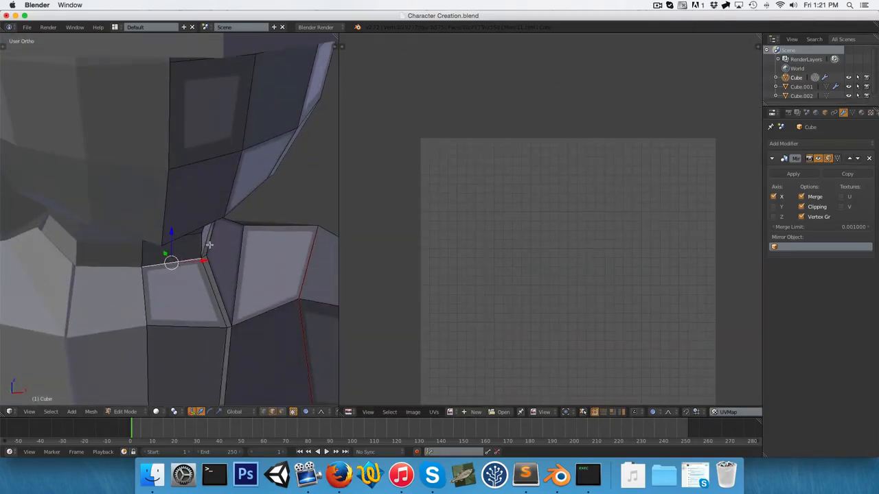
pyautogui.press('z')
pyautogui.hotkey('ctrl', 'e')
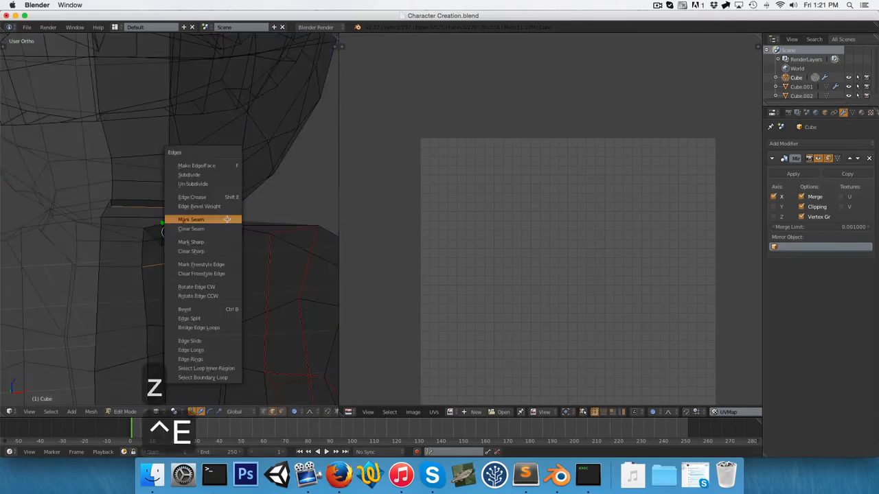
pyautogui.click(227, 219)
pyautogui.press('a')
pyautogui.scroll(-4, 226, 219)
pyautogui.scroll(-5, 226, 218)
pyautogui.press('z')
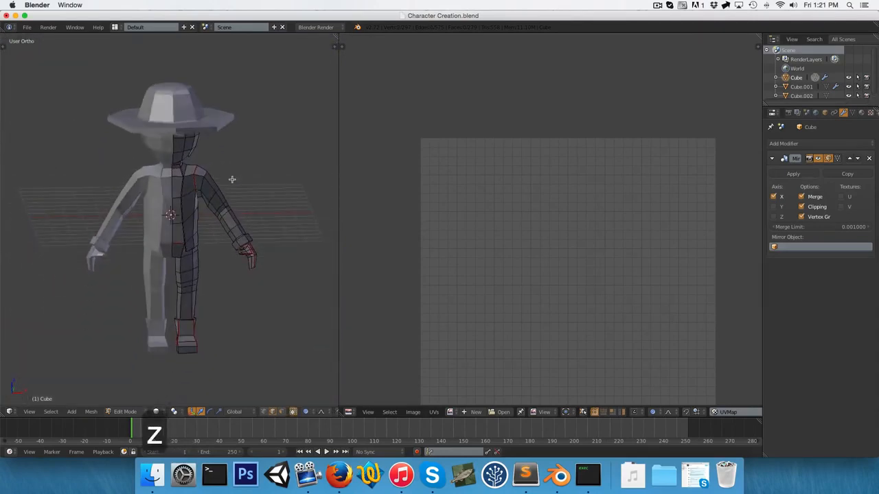
# - Unwrap the entire mesh again with the neck seam included
pyautogui.press('a')
pyautogui.press('u')
pyautogui.click(232, 179)
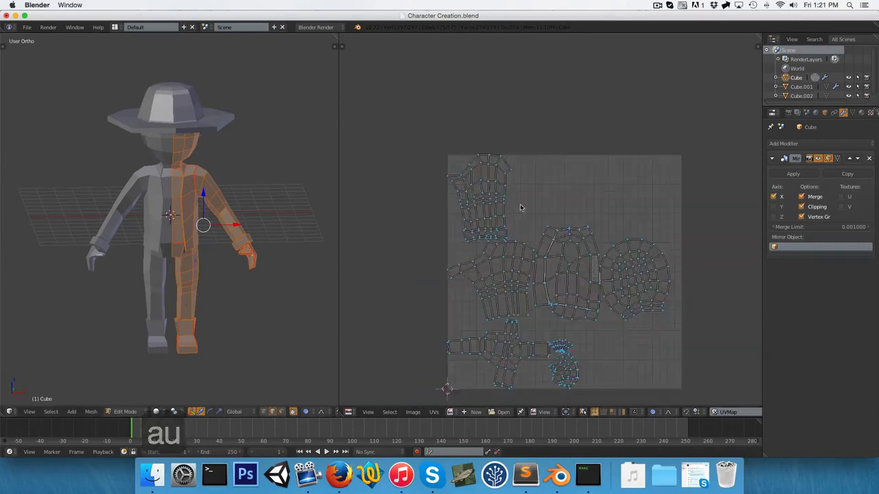
# - Examine the torso island in the UV layout and box-select the overlapping vertices near its lower corner
pyautogui.scroll(6, 562, 185)
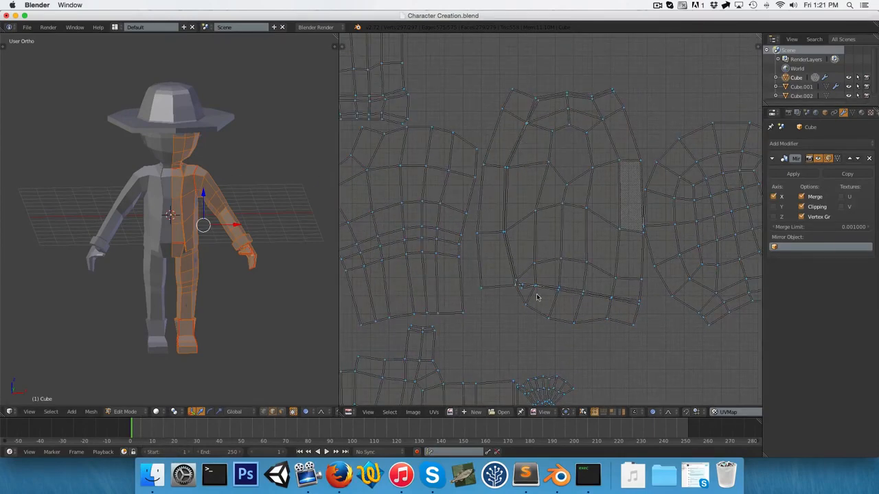
pyautogui.scroll(5, 538, 297)
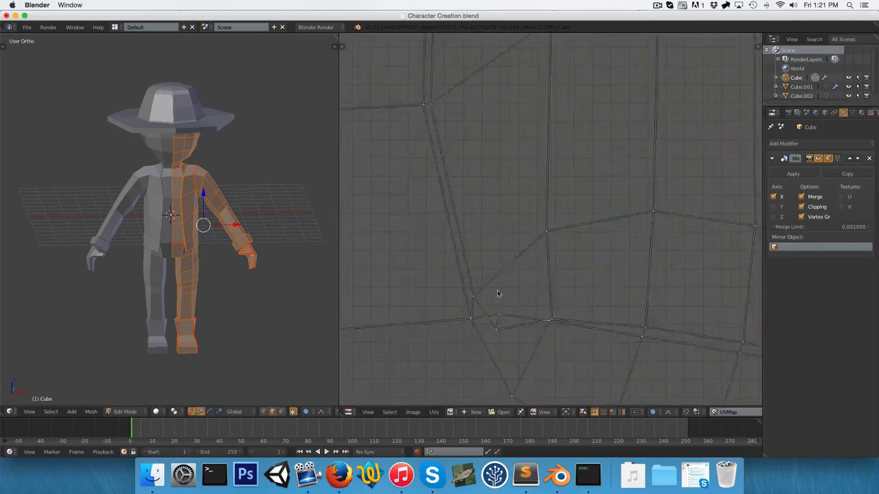
pyautogui.press('a')
pyautogui.press('a')
pyautogui.press('b')
pyautogui.moveTo(455, 265); pyautogui.dragTo(581, 370)
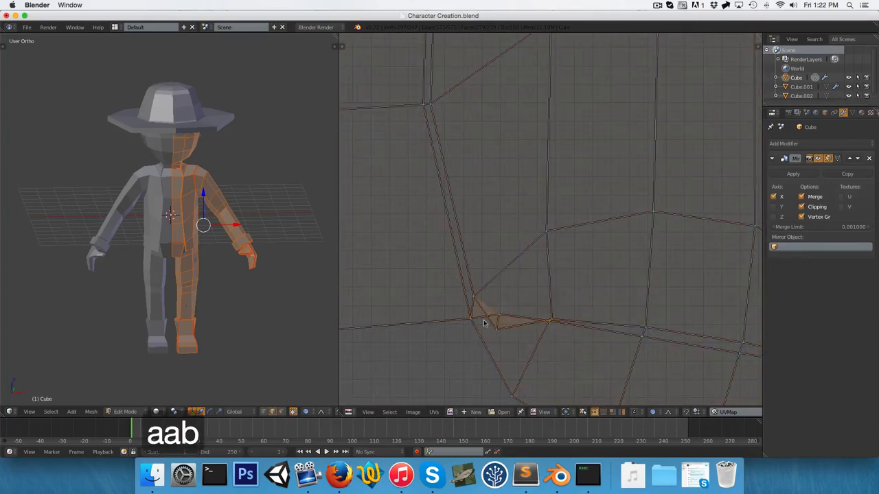
# - Mark a seam down the jacket's front edge, from the waist seam to its bottom corner
pyautogui.scroll(8, 288, 282)
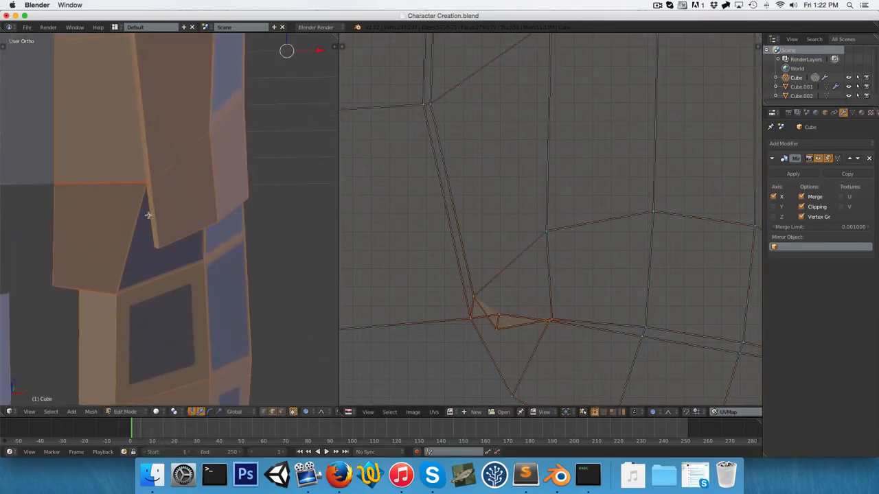
pyautogui.press('a')
pyautogui.scroll(3, 164, 214)
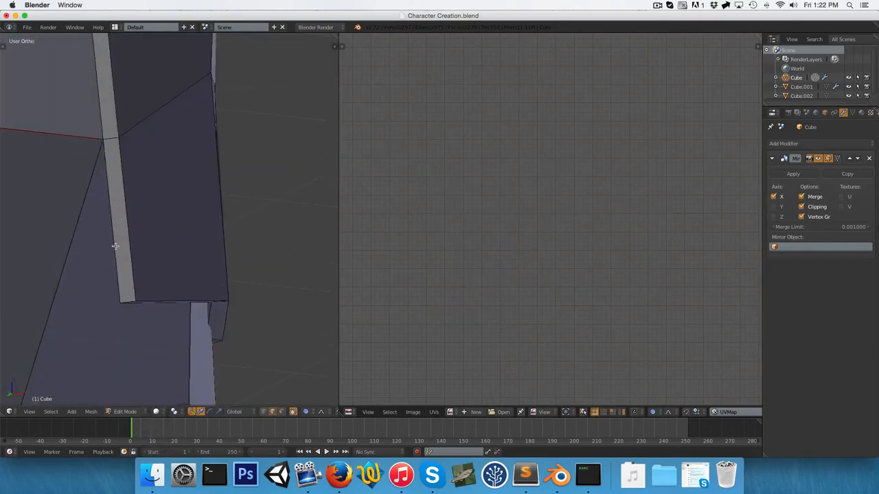
pyautogui.rightClick(115, 246)
pyautogui.moveTo(116, 246); pyautogui.dragTo(124, 300, button='middle')
pyautogui.hotkey('ctrl', 'e')
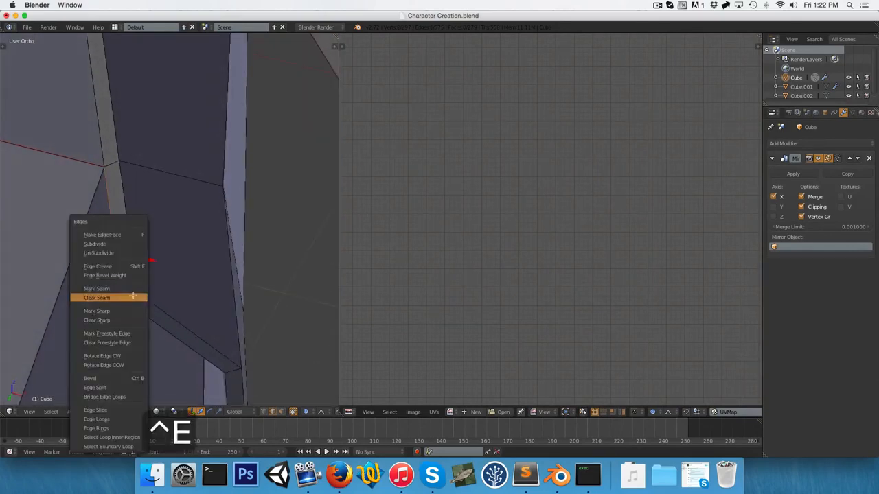
pyautogui.click(134, 287)
# - Select all the geometry and unwrap it with the jacket edge seam added
pyautogui.press('a')
pyautogui.press('u')
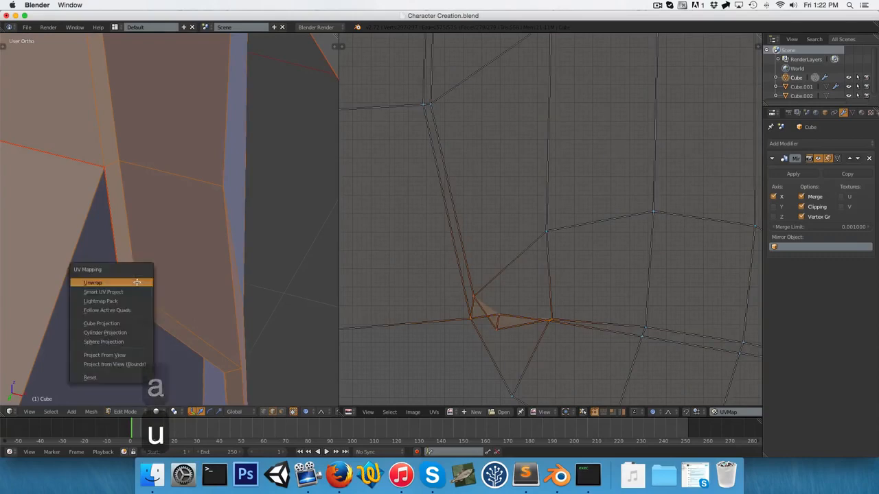
pyautogui.click(136, 283)
pyautogui.scroll(4, 543, 269)
pyautogui.scroll(-1, 662, 151)
# - Turn on selection syncing between the UV layout and the mesh, and switch to face selection
pyautogui.hotkey('ctrl', 'Tab')
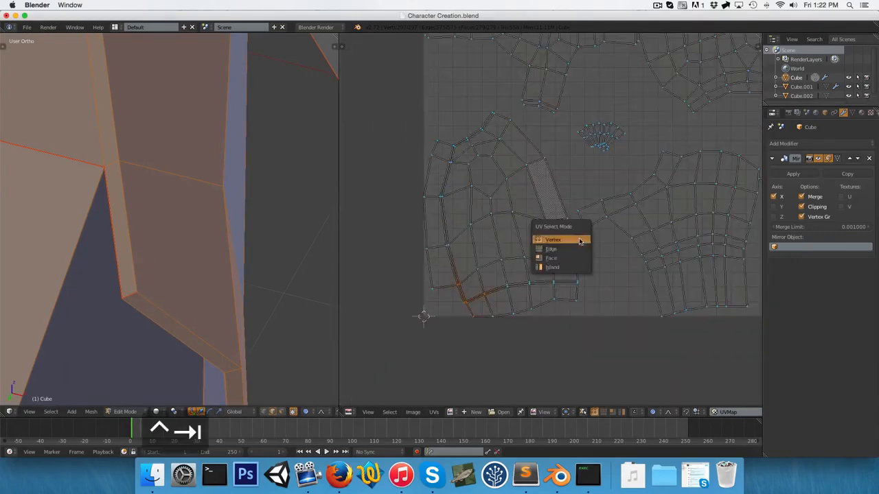
pyautogui.click(595, 413)
pyautogui.press('a')
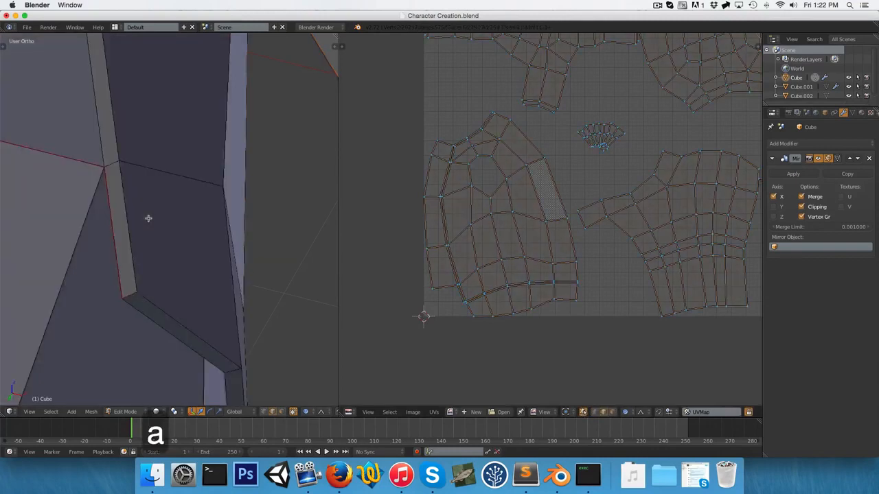
pyautogui.hotkey('ctrl', 'Tab')
pyautogui.click(490, 310)
# - Select the thin faces at the torso island's lower corner to locate them on the jacket
pyautogui.rightClick(488, 298)
pyautogui.rightClick(485, 301)
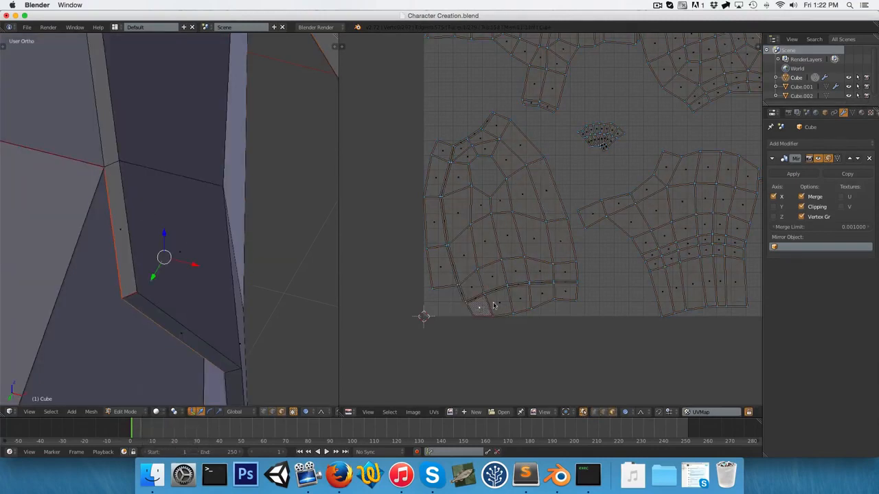
pyautogui.rightClick(504, 295)
pyautogui.press('a')
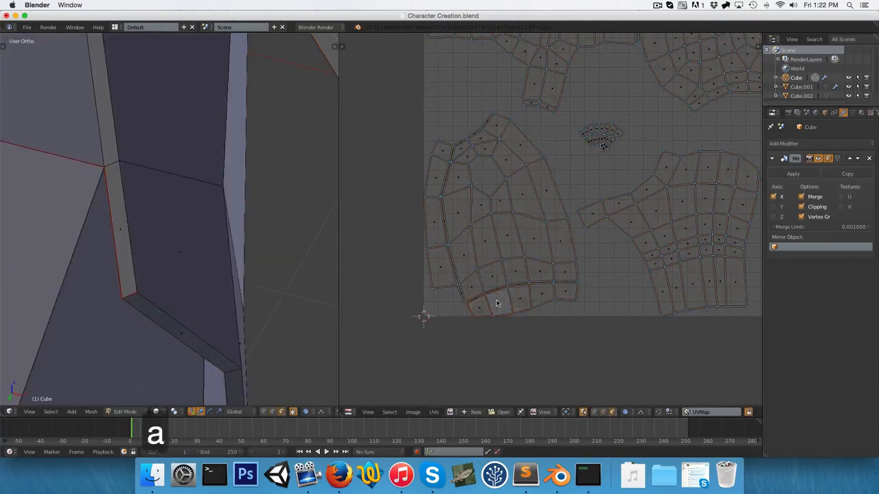
pyautogui.scroll(7, 474, 247)
pyautogui.rightClick(453, 205)
pyautogui.rightClick(436, 201)
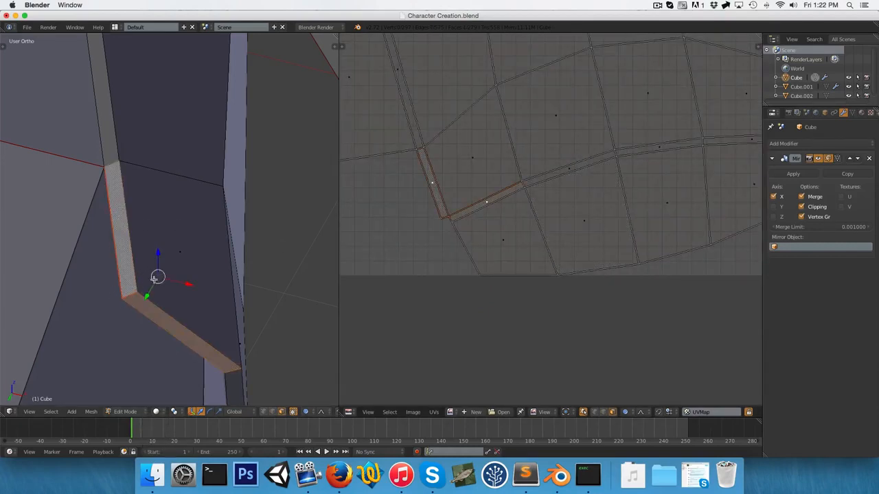
# - Leave the body mesh, select the hat object and enter Edit Mode on it, viewing the brim from below
pyautogui.press('1')
pyautogui.scroll(-8, 154, 278)
pyautogui.press('a')
pyautogui.scroll(6, 139, 253)
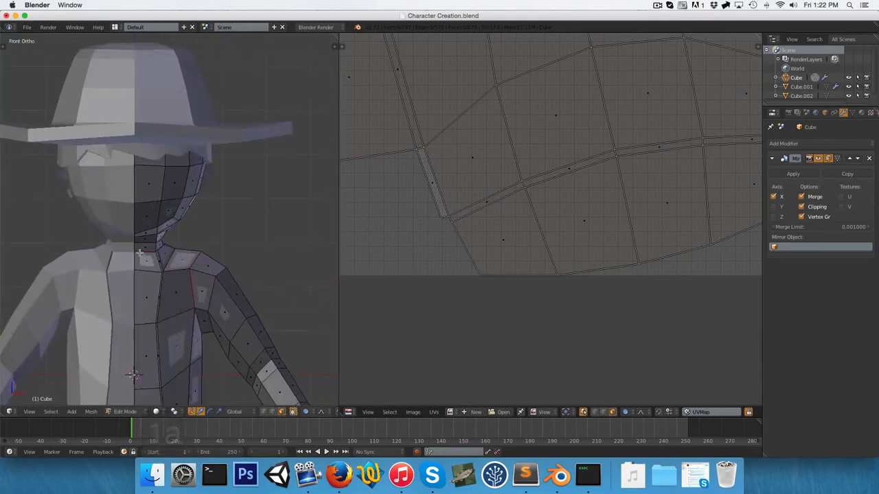
pyautogui.press('Tab')
pyautogui.rightClick(141, 100)
pyautogui.scroll(-4, 145, 95)
pyautogui.press('Tab')
pyautogui.scroll(3, 147, 137)
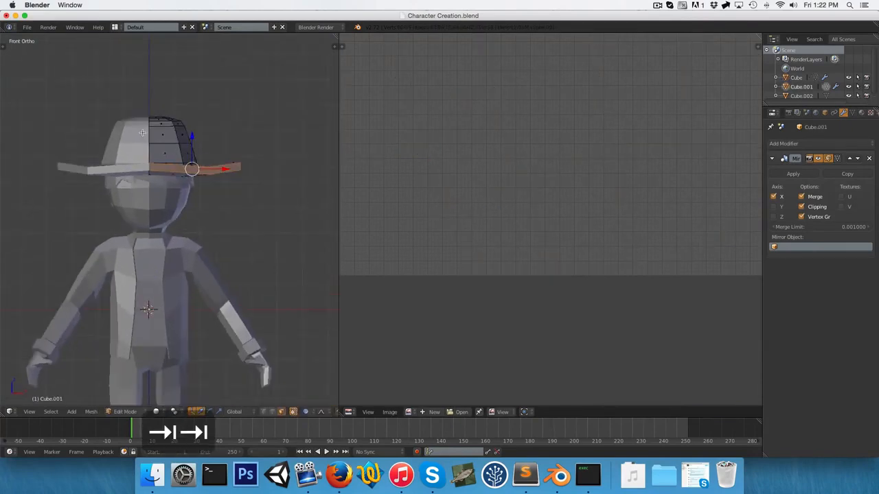
pyautogui.moveTo(152, 174); pyautogui.dragTo(126, 126, button='middle')
pyautogui.scroll(-5, 149, 142)
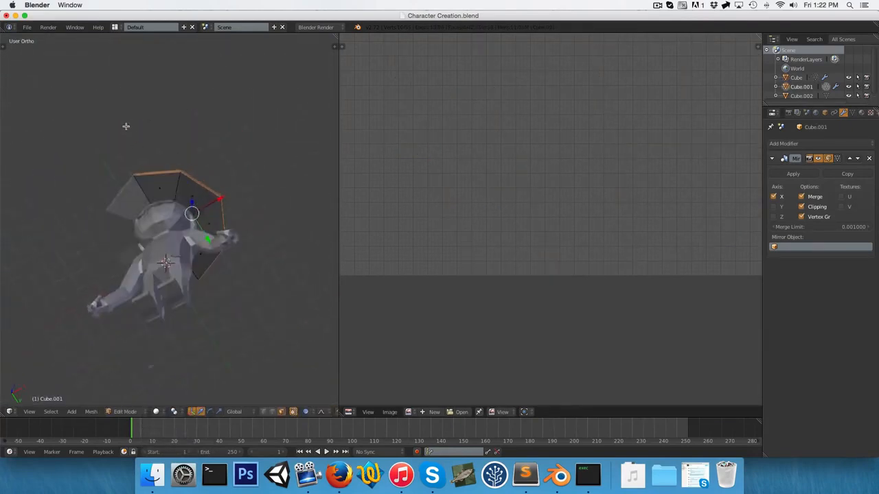
# - Unwrap all of the hat's geometry without any seams
pyautogui.press('1')
pyautogui.press('a')
pyautogui.press('a')
pyautogui.press('u')
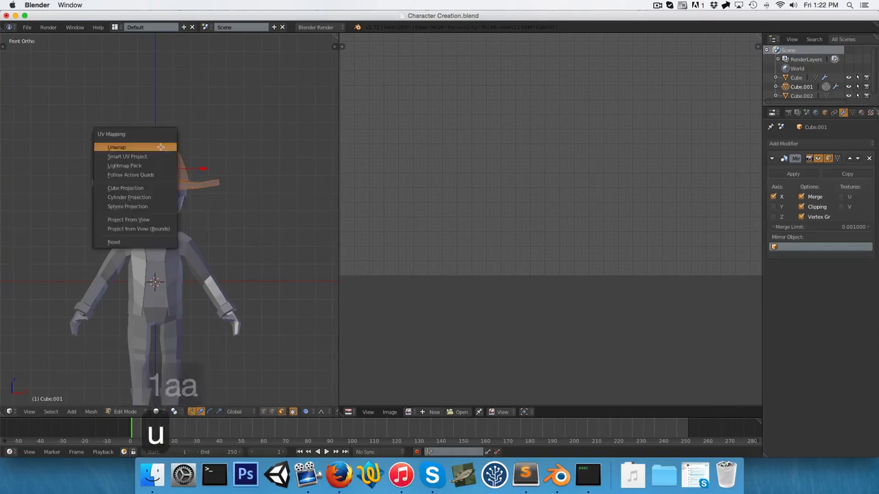
pyautogui.click(160, 146)
pyautogui.scroll(4, 497, 230)
pyautogui.moveTo(605, 215); pyautogui.dragTo(581, 237, button='middle')
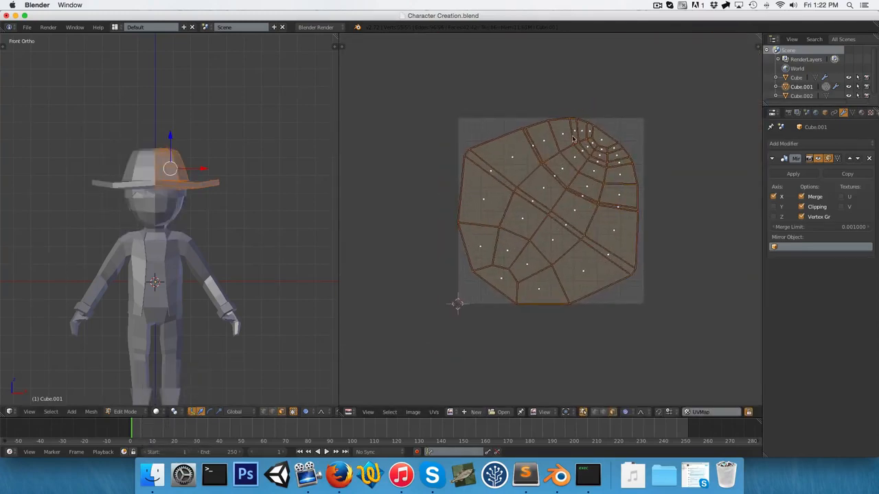
# - Mark the lower outer edge loop of the hat's brim as a seam
pyautogui.scroll(6, 267, 169)
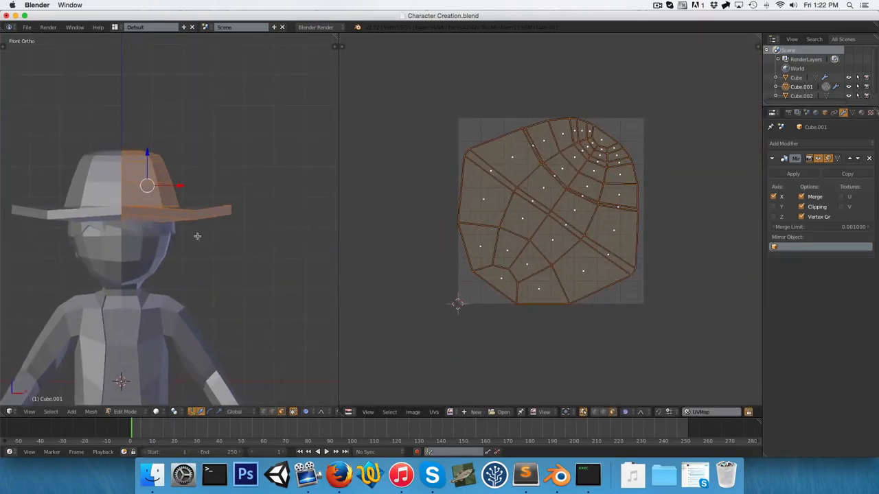
pyautogui.moveTo(178, 214); pyautogui.dragTo(160, 188, button='middle')
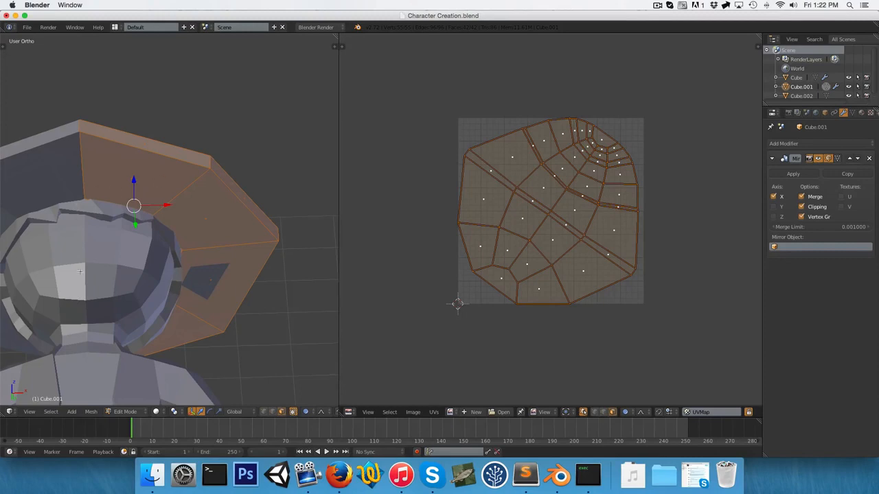
pyautogui.scroll(-4, 79, 272)
pyautogui.moveTo(80, 272); pyautogui.dragTo(164, 253, button='middle')
pyautogui.press('Tab')
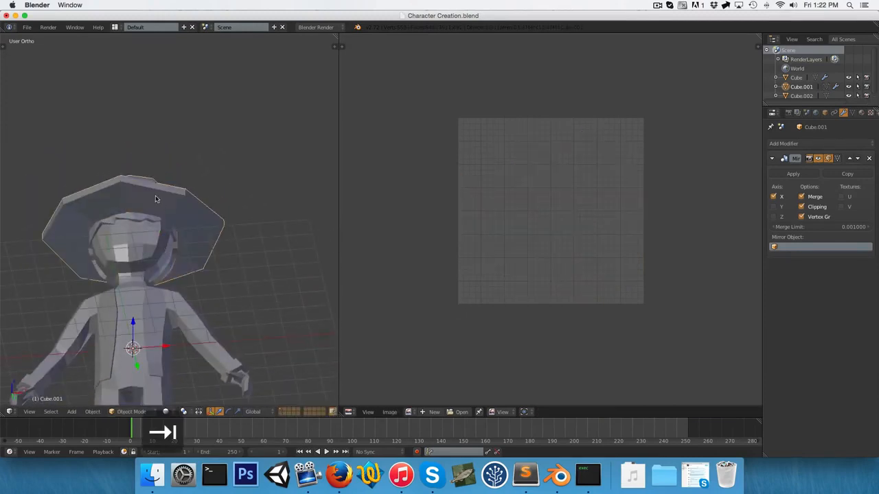
pyautogui.press('Tab')
pyautogui.hotkey('ctrl', 'Tab')
pyautogui.click(145, 195)
pyautogui.keyDown('alt'); pyautogui.rightClick(156, 189); pyautogui.keyUp('alt')
pyautogui.hotkey('ctrl', 'e')
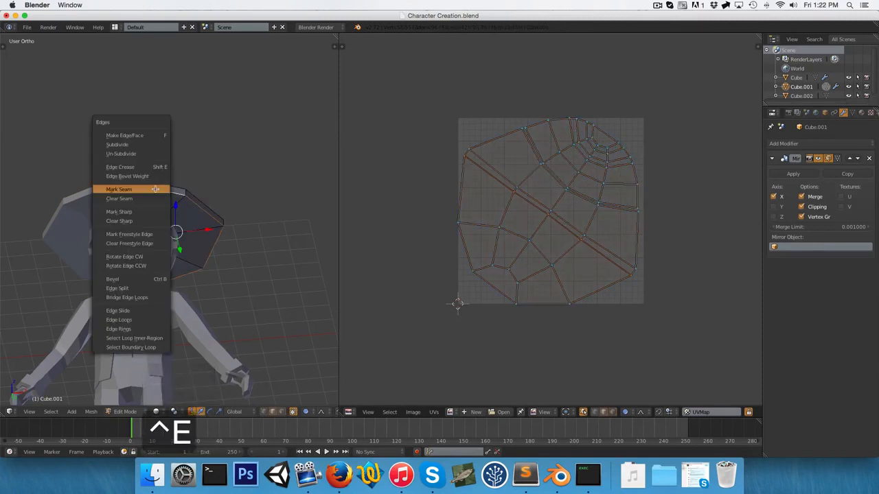
pyautogui.click(156, 188)
# - Select the whole hat mesh and unwrap it using the new brim seam
pyautogui.press('a')
pyautogui.press('a')
pyautogui.press('u')
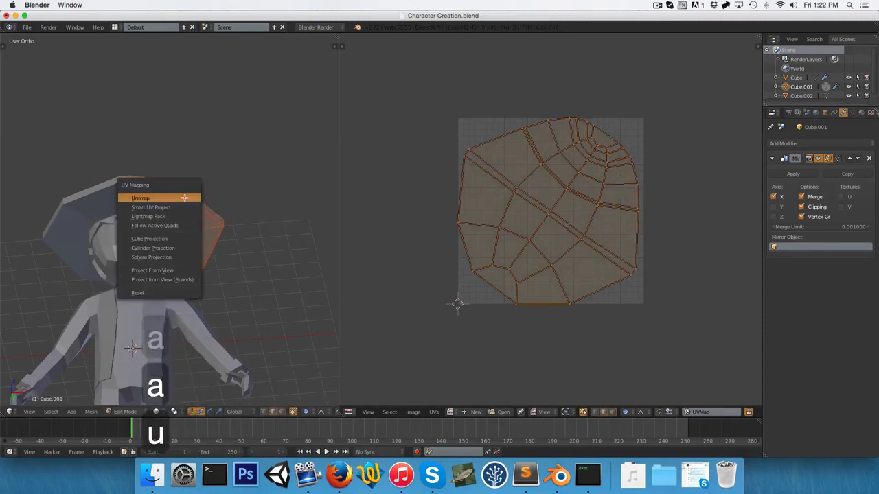
pyautogui.click(184, 199)
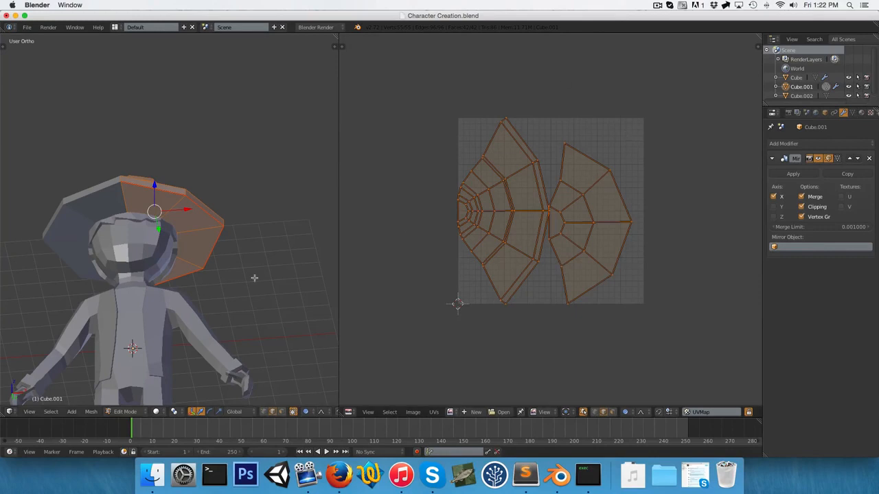
# - Leave Edit Mode on the hat and join the hat into the body object
pyautogui.press('1')
pyautogui.press('Tab')
pyautogui.keyDown('shift'); pyautogui.moveTo(161, 258); pyautogui.dragTo(177, 209, button='middle'); pyautogui.keyUp('shift')
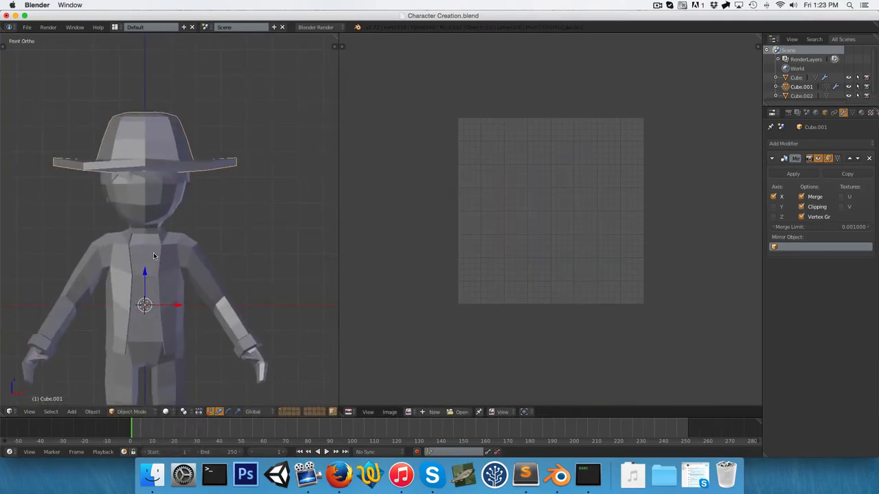
pyautogui.rightClick(162, 189)
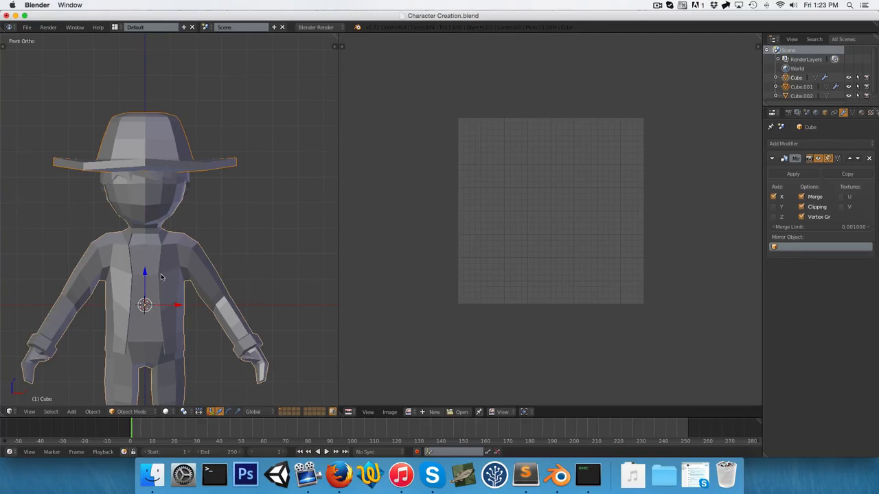
pyautogui.hotkey('ctrl', 'j')
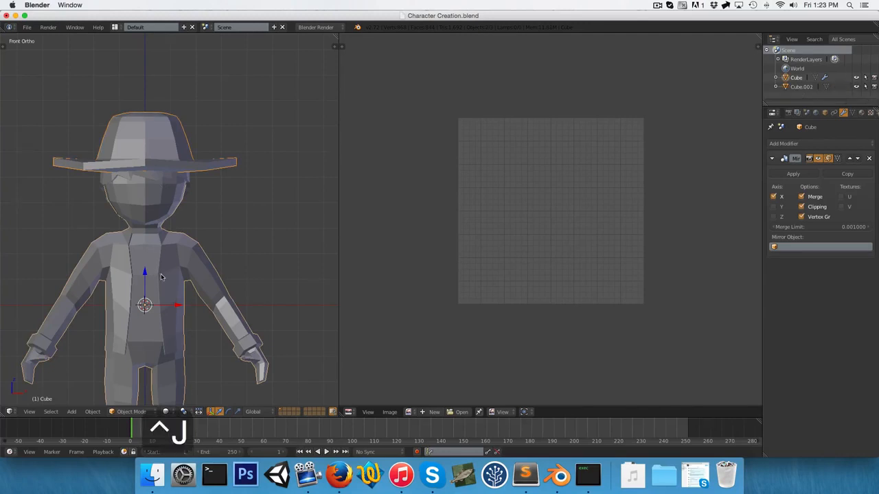
# - Select the hair object, enter Edit Mode and unwrap all of its geometry
pyautogui.rightClick(154, 179)
pyautogui.scroll(6, 157, 182)
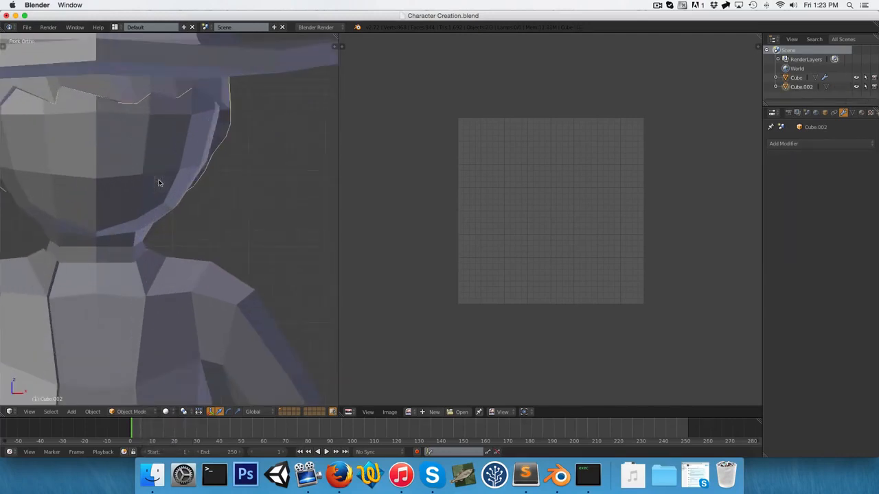
pyautogui.press('Tab')
pyautogui.scroll(-5, 150, 136)
pyautogui.moveTo(149, 136); pyautogui.dragTo(44, 141, button='middle')
pyautogui.press('a')
pyautogui.press('u')
pyautogui.click(179, 156)
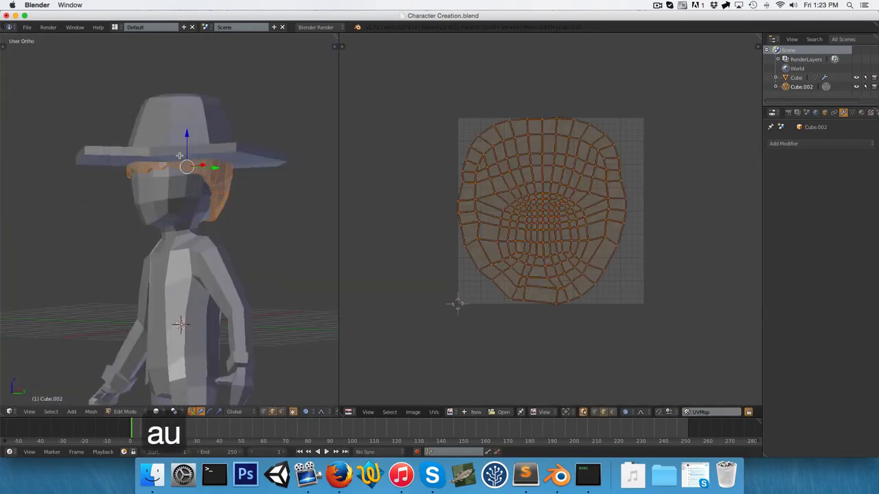
# - Leave the hair, enter Edit Mode on the joined body and hat, and unwrap all of its geometry together
pyautogui.moveTo(206, 220); pyautogui.dragTo(315, 166, button='middle')
pyautogui.press('KP_1')
pyautogui.scroll(4, 183, 223)
pyautogui.press('Tab')
pyautogui.rightClick(143, 283)
pyautogui.keyDown('shift'); pyautogui.moveTo(143, 283); pyautogui.dragTo(147, 230, button='middle'); pyautogui.keyUp('shift')
pyautogui.press('Tab')
pyautogui.scroll(-5, 147, 230)
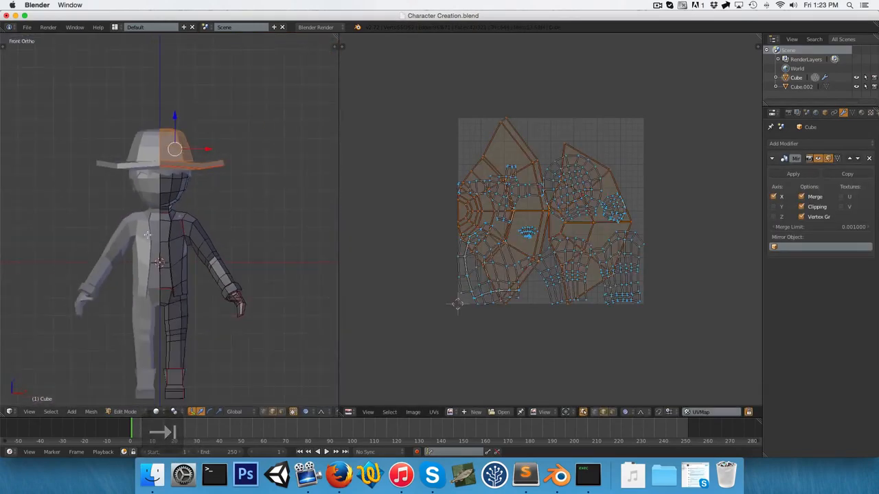
pyautogui.scroll(-2, 147, 233)
pyautogui.press('a')
pyautogui.press('a')
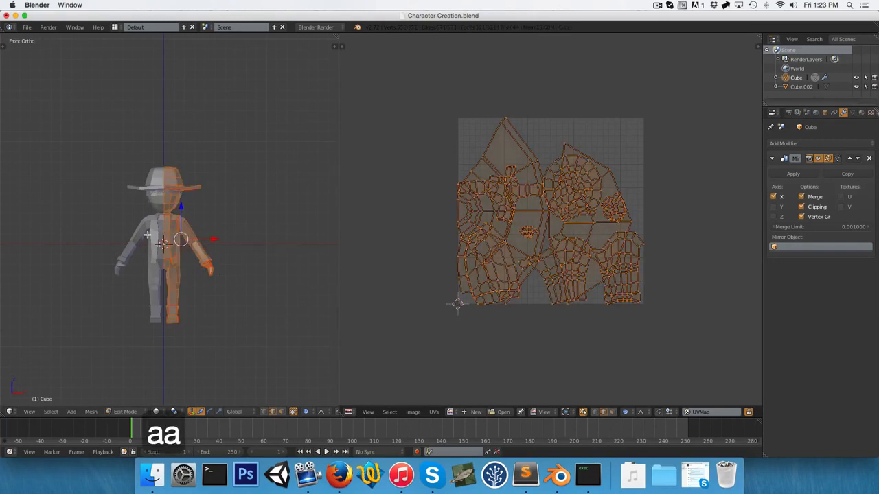
pyautogui.press('u')
pyautogui.click(147, 235)
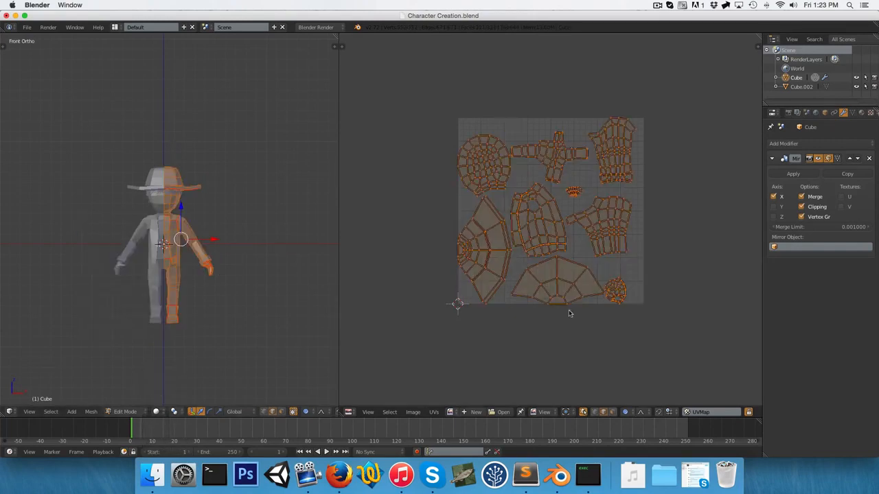
# - Return to Object Mode and apply the Mirror modifier to the joined body and hat
pyautogui.scroll(-1, 528, 250)
pyautogui.scroll(8, 199, 308)
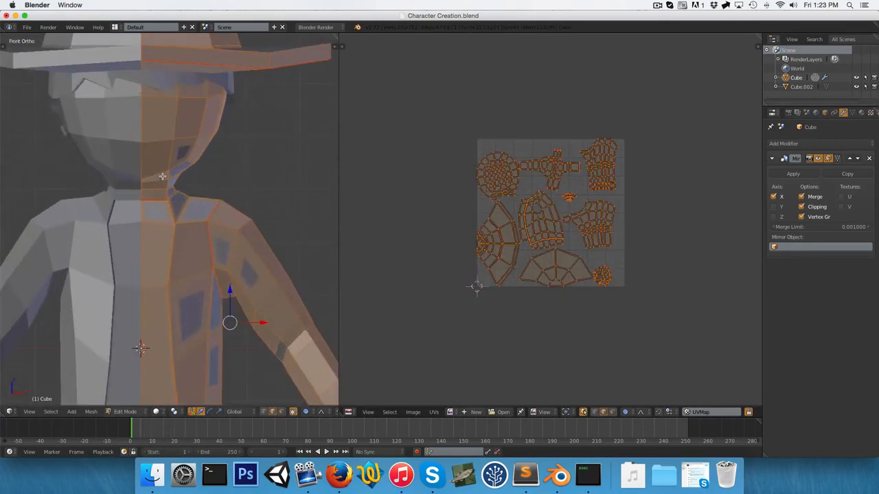
pyautogui.scroll(-1, 209, 308)
pyautogui.press('Tab')
pyautogui.scroll(-7, 210, 307)
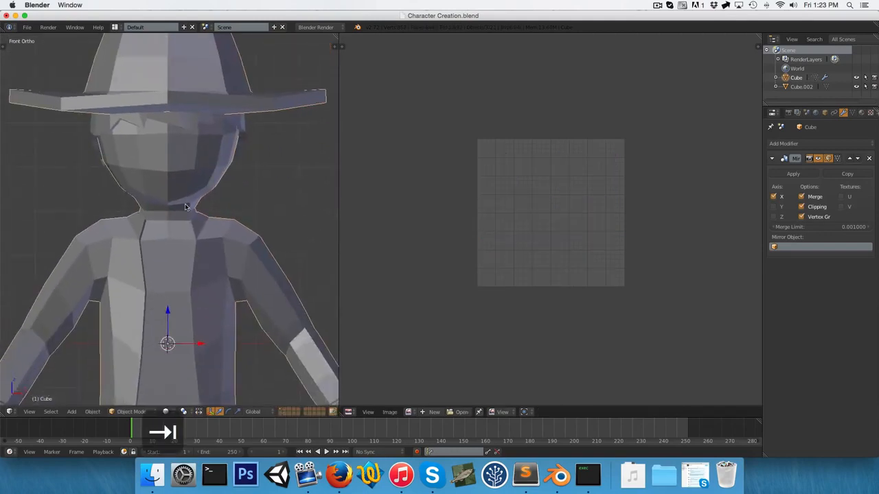
pyautogui.click(791, 175)
# - In Edit Mode, select only the linked hat geometry and hide it to expose the head and hair
pyautogui.press('Tab')
pyautogui.scroll(6, 254, 225)
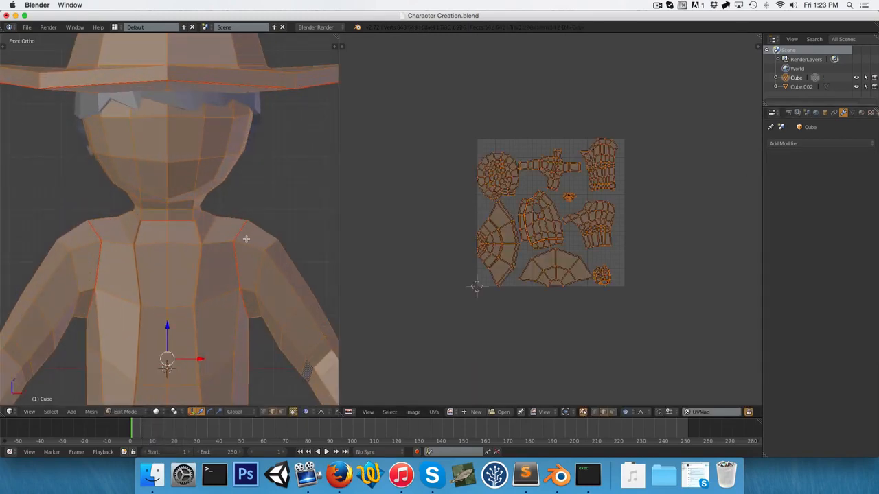
pyautogui.moveTo(203, 221); pyautogui.dragTo(90, 206, button='middle')
pyautogui.press('3')
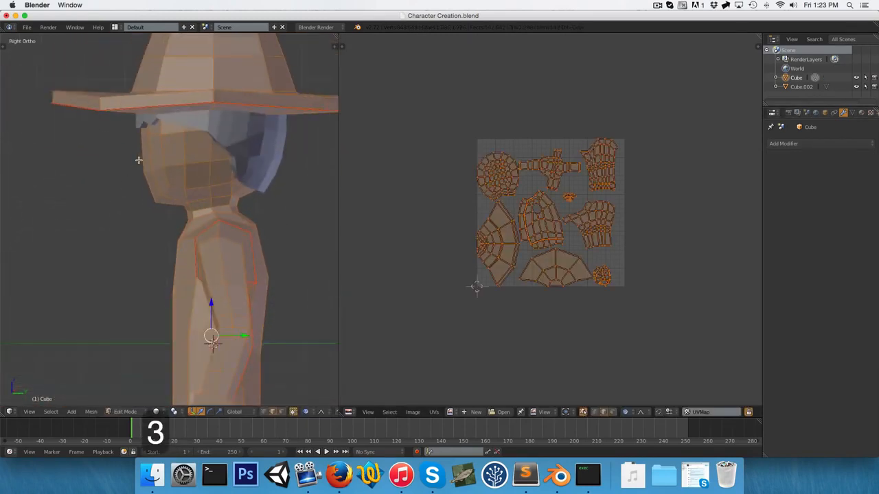
pyautogui.press('a')
pyautogui.press('l')
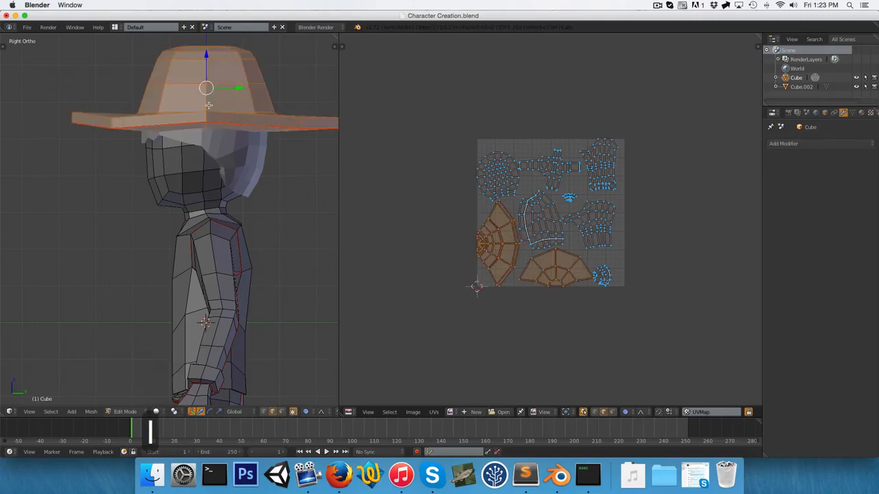
pyautogui.press('h')
# - Select the upper head faces covered by the hair in a wireframe side view, using face selection and Circle Select
pyautogui.moveTo(223, 120)
pyautogui.keyDown('shift'); pyautogui.mouseDown(button='middle')
pyautogui.moveTo(216, 210)
pyautogui.moveTo(195, 225)
pyautogui.moveTo(183, 207)
pyautogui.mouseUp(button='middle'); pyautogui.keyUp('shift')
pyautogui.scroll(4, 217, 210)
pyautogui.press('z')
pyautogui.hotkey('ctrl', 'Tab')
pyautogui.click(210, 215)
pyautogui.scroll(-4, 210, 214)
pyautogui.press('z')
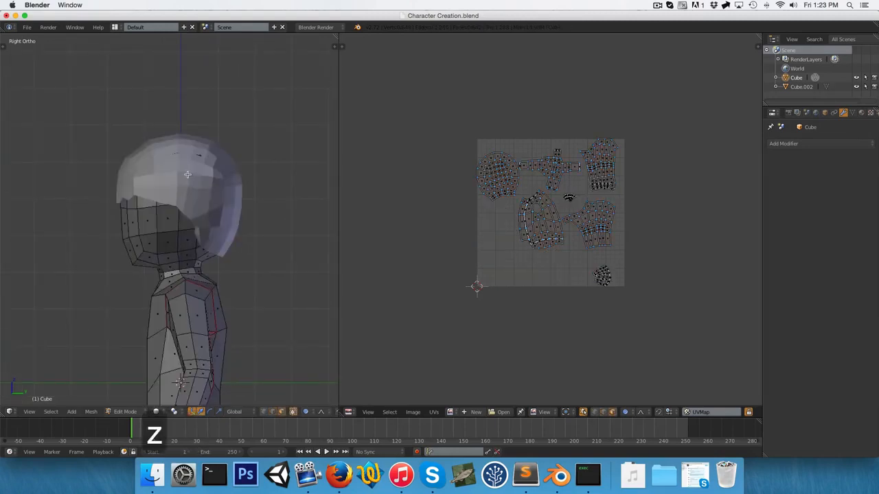
pyautogui.press('z')
pyautogui.press('c')
pyautogui.moveTo(212, 186)
pyautogui.mouseDown()
pyautogui.moveTo(243, 196)
pyautogui.moveTo(122, 134)
pyautogui.moveTo(206, 163)
pyautogui.mouseUp()
pyautogui.click(185, 166)
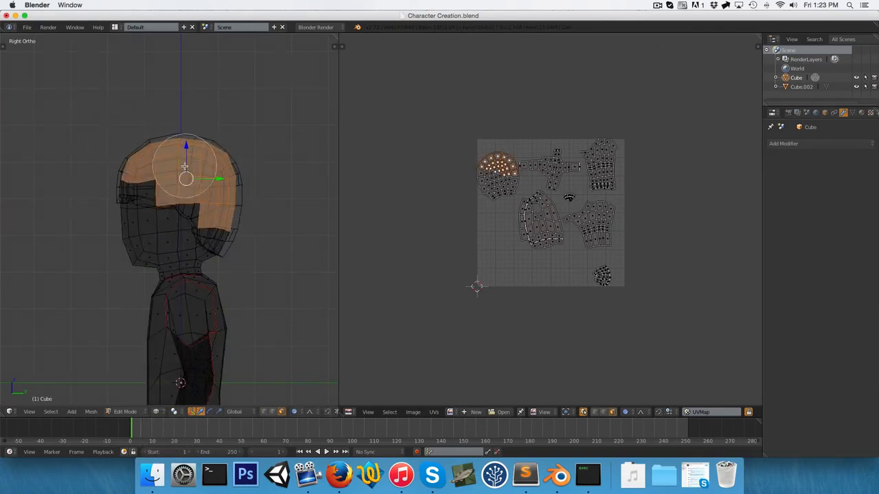
pyautogui.rightClick(185, 166)
pyautogui.press('z')
pyautogui.press('x')
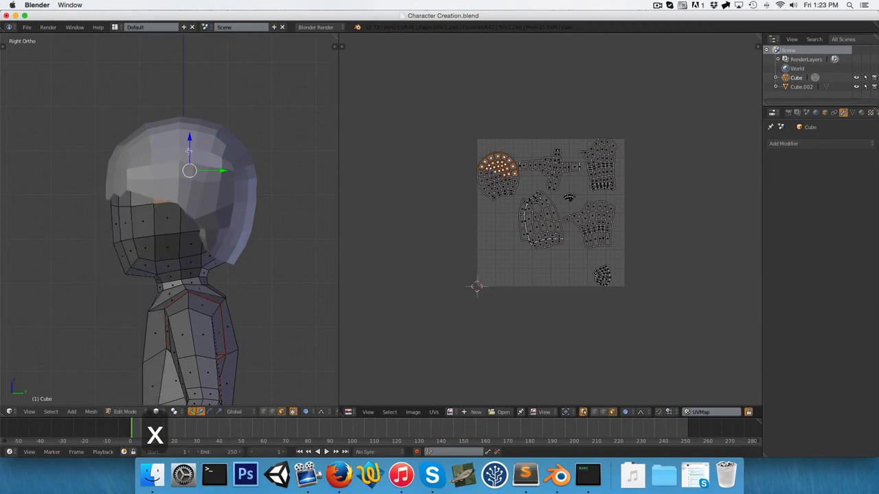
# - Remove the exposed face at the hairline from the selection and delete the remaining selected head faces
pyautogui.press('z')
pyautogui.press('c')
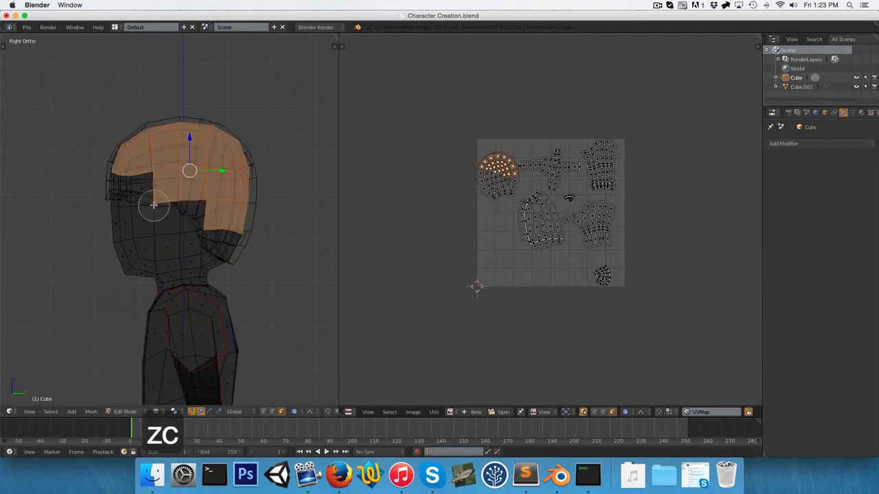
pyautogui.middleClick(162, 194)
pyautogui.rightClick(163, 194)
pyautogui.press('z')
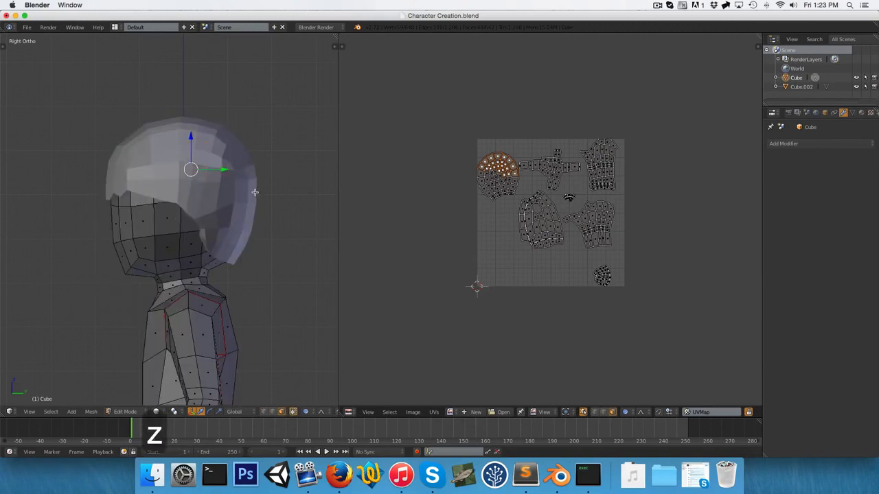
pyautogui.press('x')
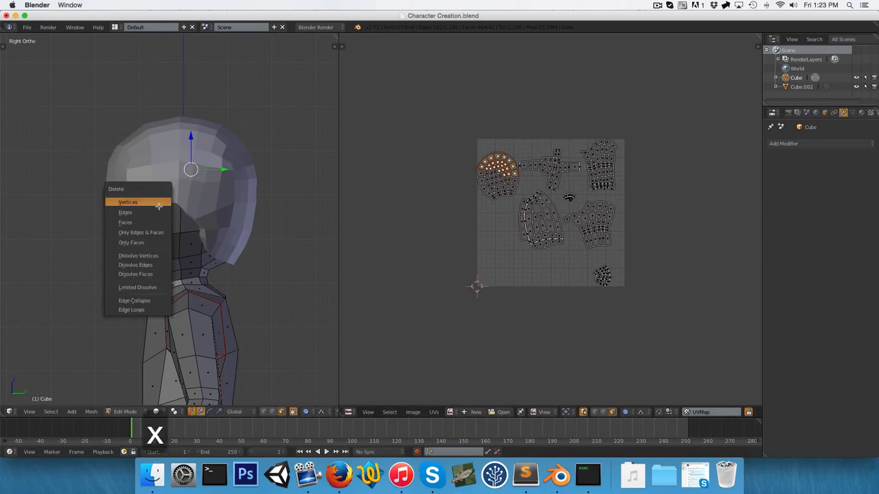
pyautogui.click(159, 222)
pyautogui.moveTo(158, 222); pyautogui.dragTo(267, 181, button='middle')
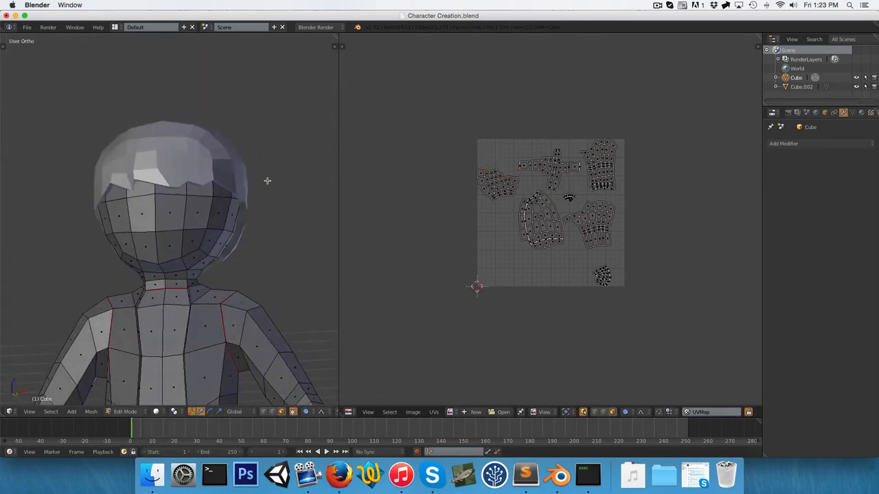
# - Select the head faces of the body mesh from the front in wireframe, using face selection and Border Select
pyautogui.press('KP_1')
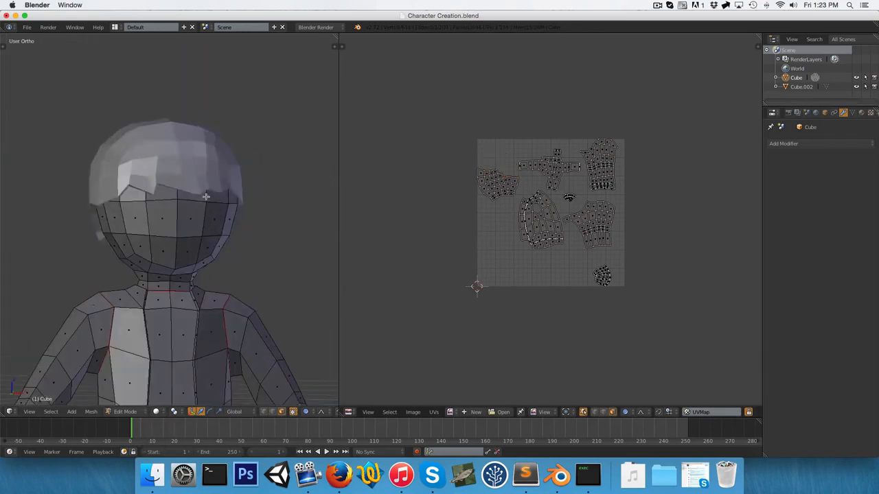
pyautogui.scroll(5, 474, 199)
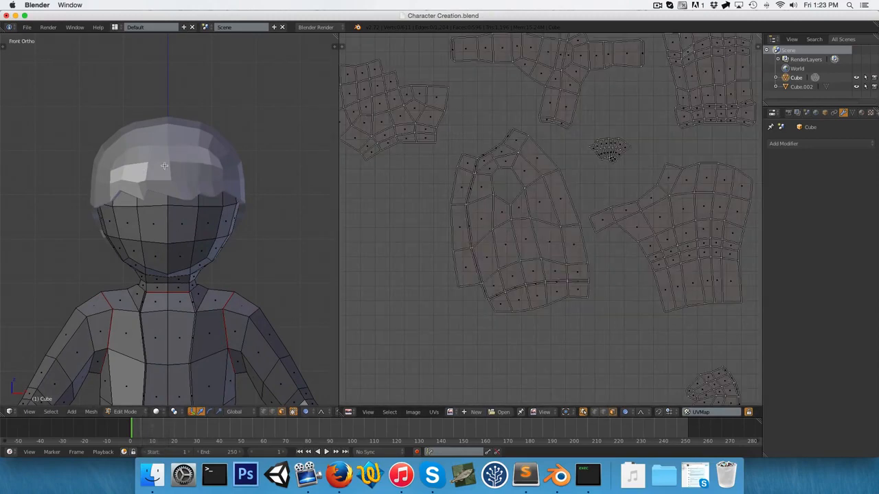
pyautogui.scroll(-2, 190, 184)
pyautogui.scroll(4, 164, 171)
pyautogui.keyDown('shift'); pyautogui.moveTo(173, 225); pyautogui.dragTo(177, 204, button='middle'); pyautogui.keyUp('shift')
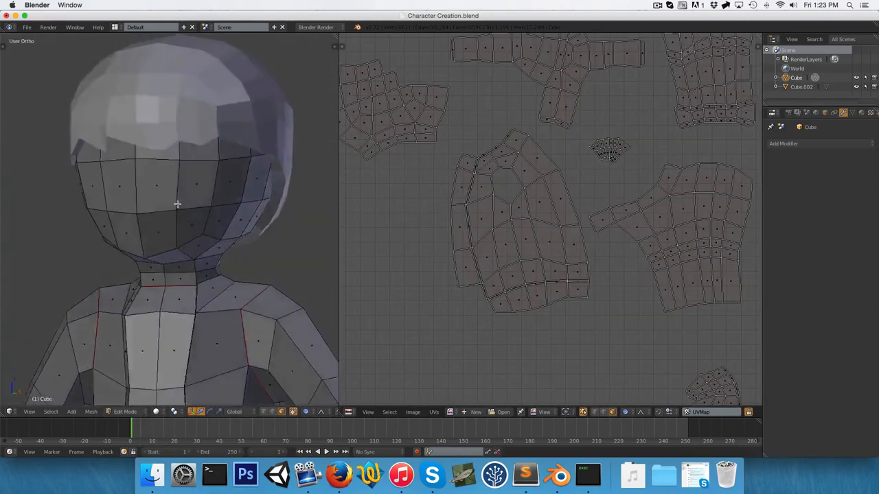
pyautogui.press('KP_1')
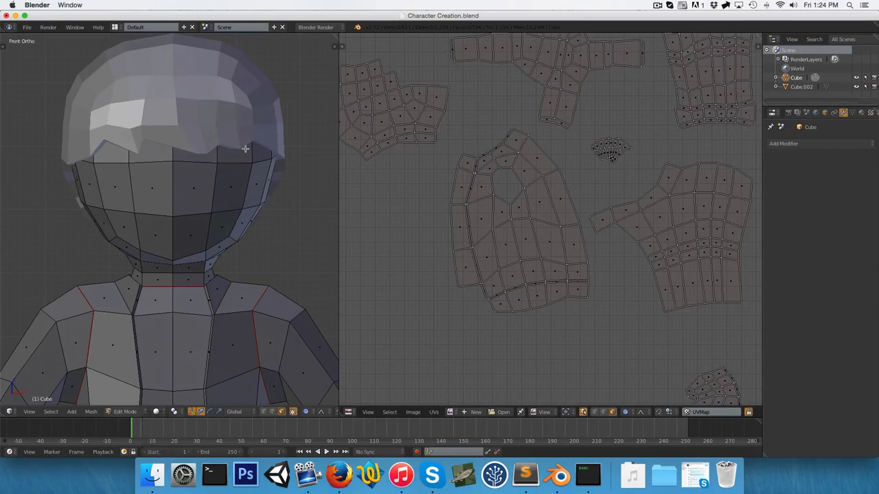
pyautogui.hotkey('ctrl', 'Tab')
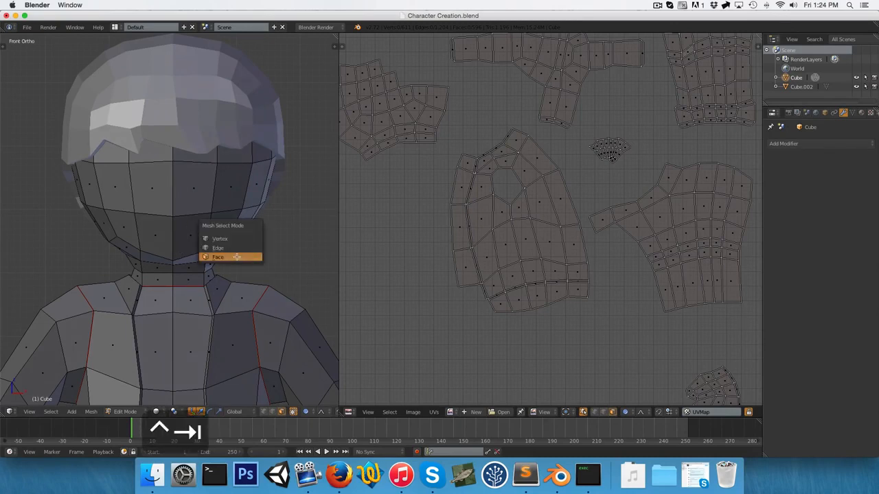
pyautogui.click(236, 257)
pyautogui.press('z')
pyautogui.scroll(-5, 147, 189)
pyautogui.press('b')
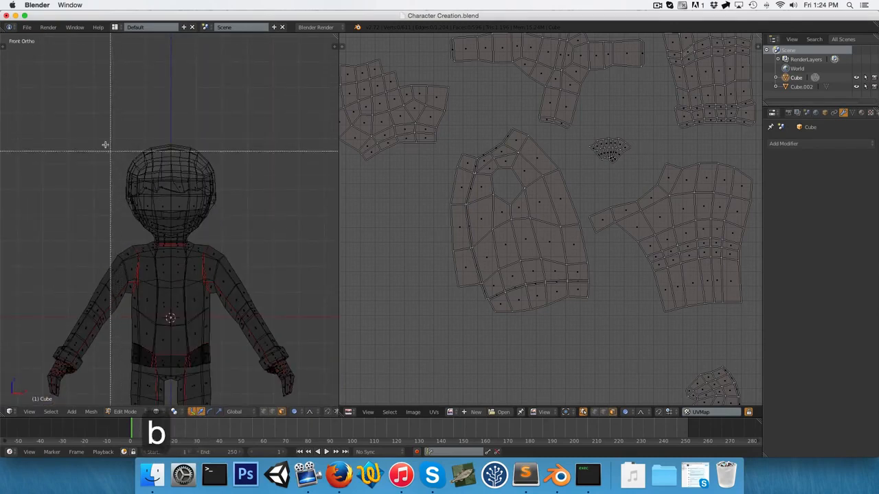
pyautogui.moveTo(102, 130); pyautogui.dragTo(283, 241)
# - Add the face loops around the neck to the head selection and hide all unselected geometry
pyautogui.scroll(8, 167, 267)
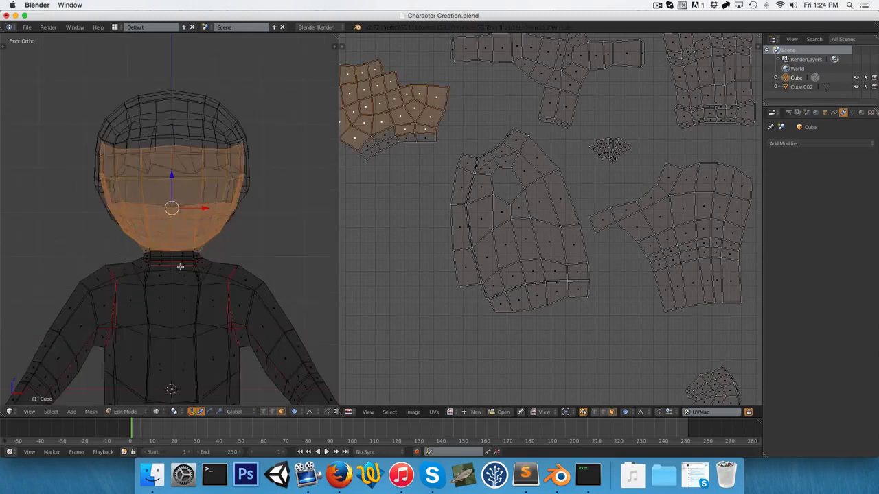
pyautogui.press('z')
pyautogui.keyDown('shift'); pyautogui.rightClick(132, 261); pyautogui.keyUp('shift')
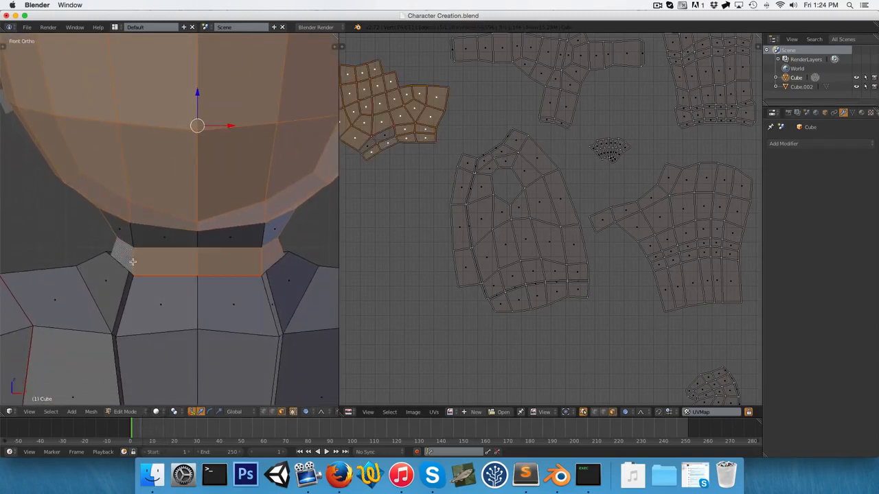
pyautogui.keyDown('alt'); pyautogui.keyDown('shift'); pyautogui.rightClick(131, 232); pyautogui.keyUp('shift'); pyautogui.keyUp('alt')
pyautogui.scroll(-4, 132, 231)
pyautogui.moveTo(143, 213); pyautogui.dragTo(92, 233, button='middle')
pyautogui.moveTo(225, 265); pyautogui.dragTo(198, 263, button='middle')
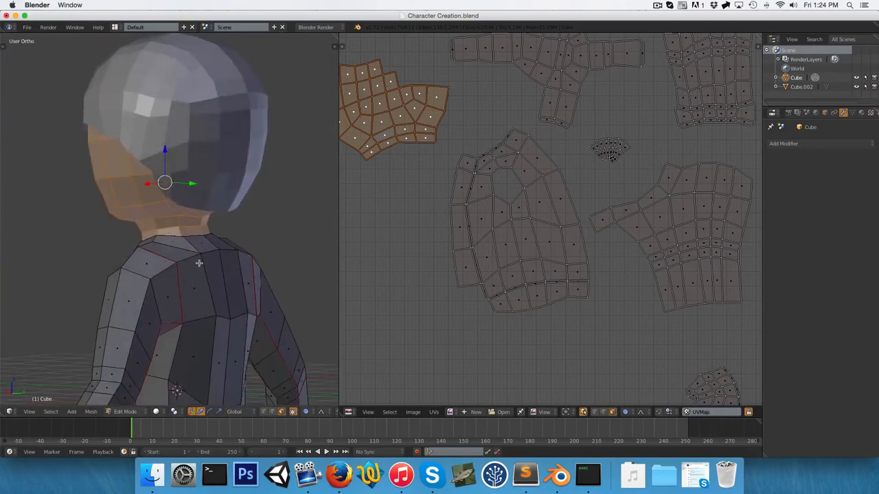
pyautogui.hotkey('shift', 'h')
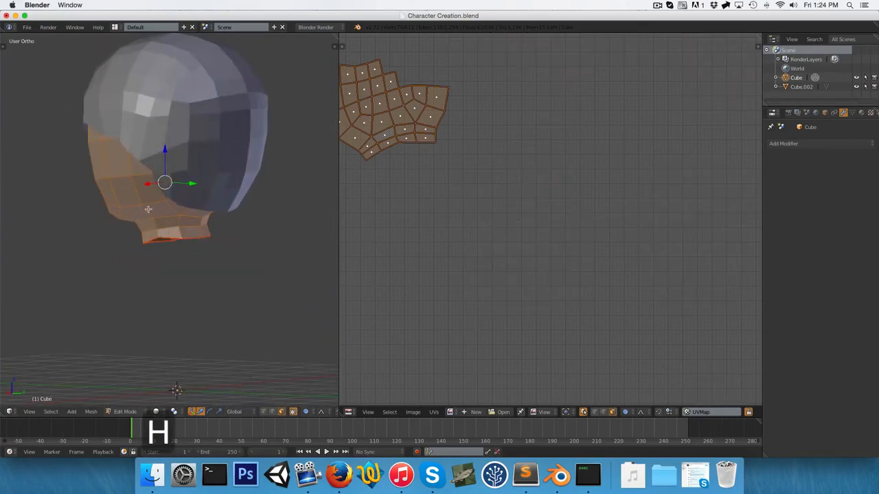
# - Hide the separate hair object in Object Mode and reopen the body mesh in Edit Mode with only the head showing
pyautogui.press('1')
pyautogui.press('Tab')
pyautogui.press('Tab')
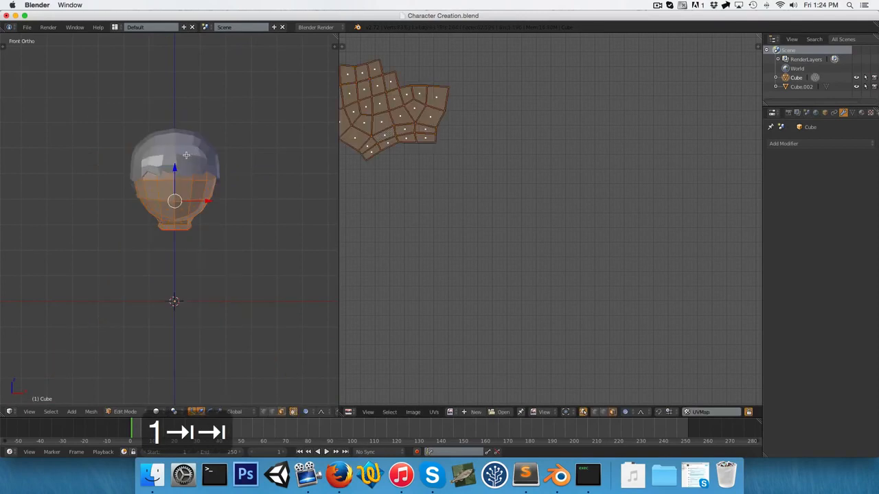
pyautogui.press('Tab')
pyautogui.rightClick(180, 169)
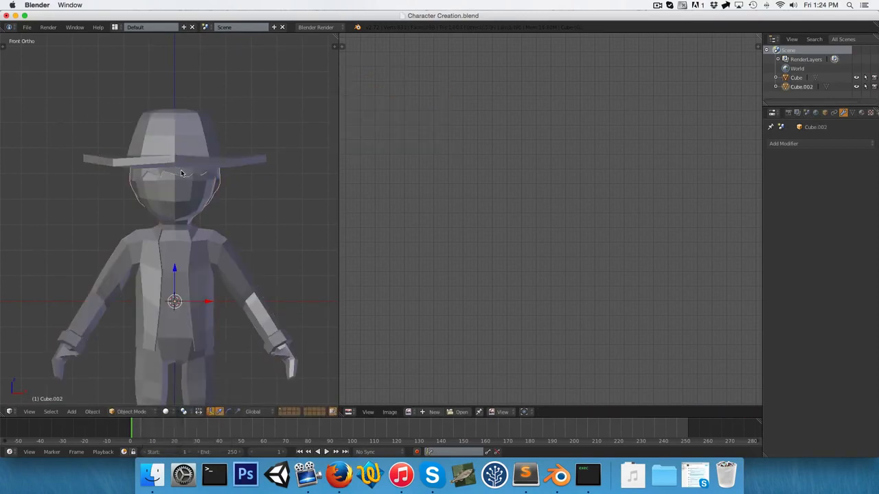
pyautogui.press('h')
pyautogui.rightClick(173, 166)
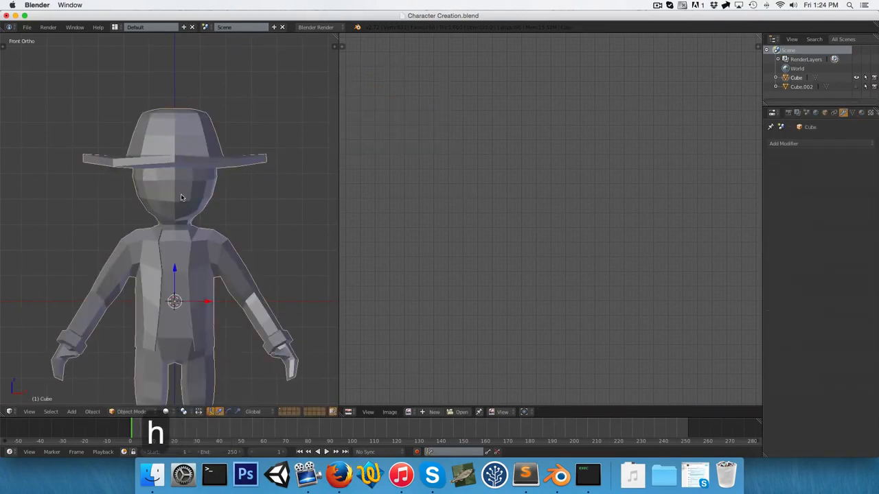
pyautogui.press('Tab')
pyautogui.press('KP_3')
pyautogui.scroll(5, 181, 185)
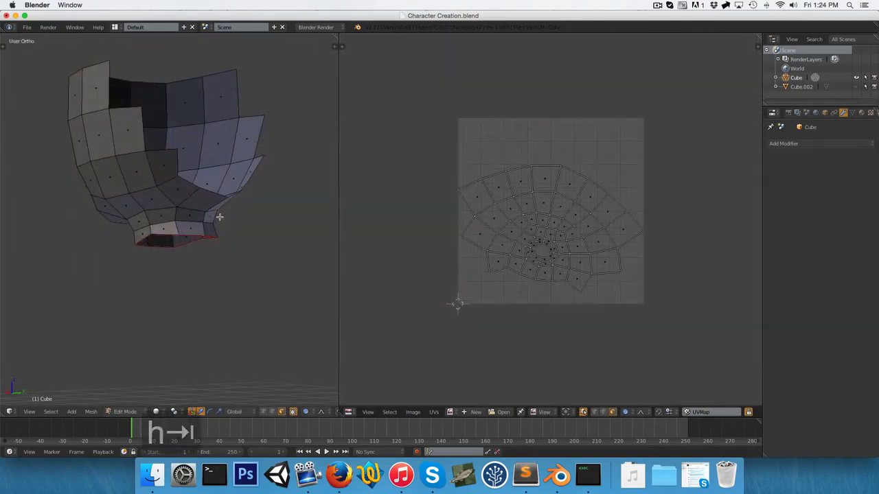
# - Switch to edge selection and mark the vertical edges at the back of the neck as a seam
pyautogui.hotkey('ctrl', 'Tab')
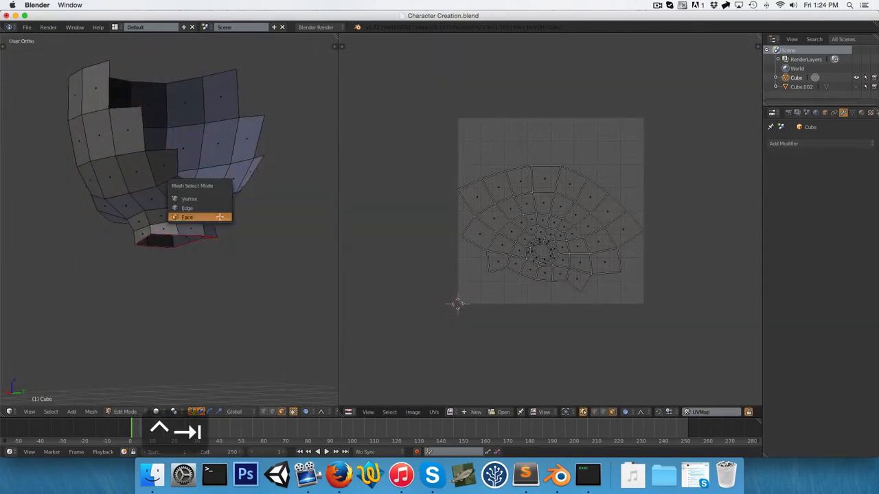
pyautogui.click(206, 208)
pyautogui.rightClick(208, 228)
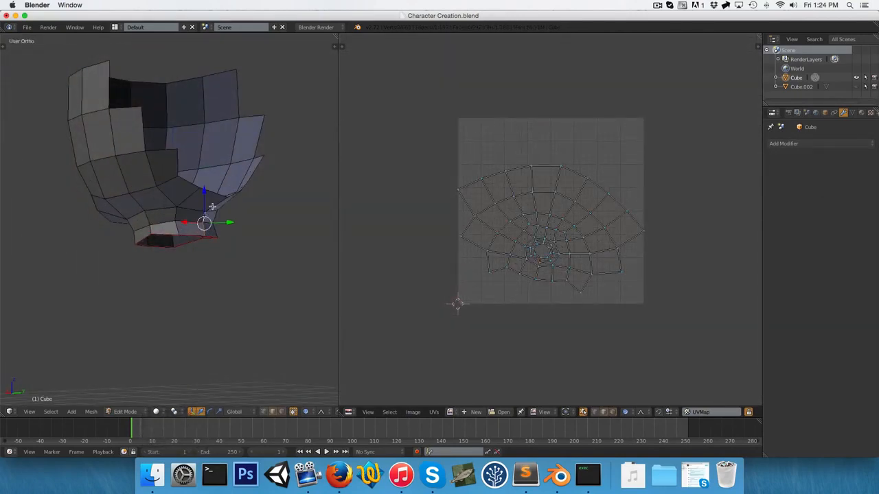
pyautogui.hotkey('ctrl', 'e')
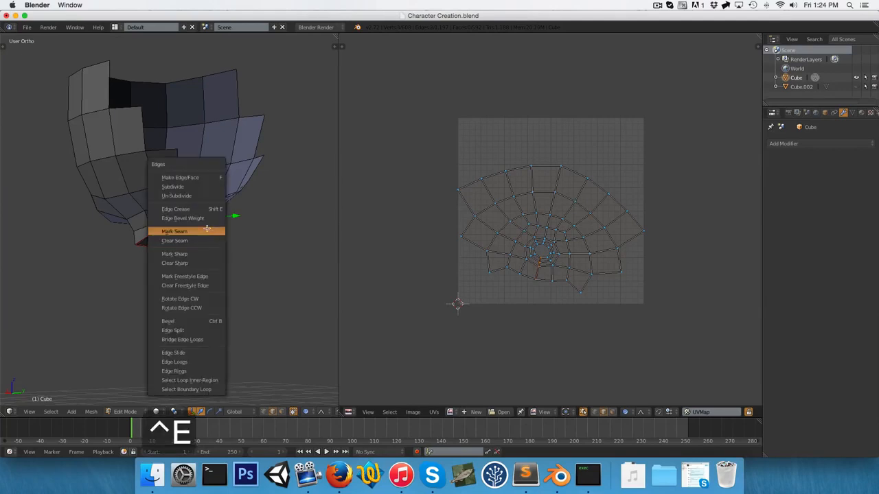
pyautogui.click(207, 232)
# - Select all visible head and neck geometry and unwrap it
pyautogui.press('a')
pyautogui.press('a')
pyautogui.press('u')
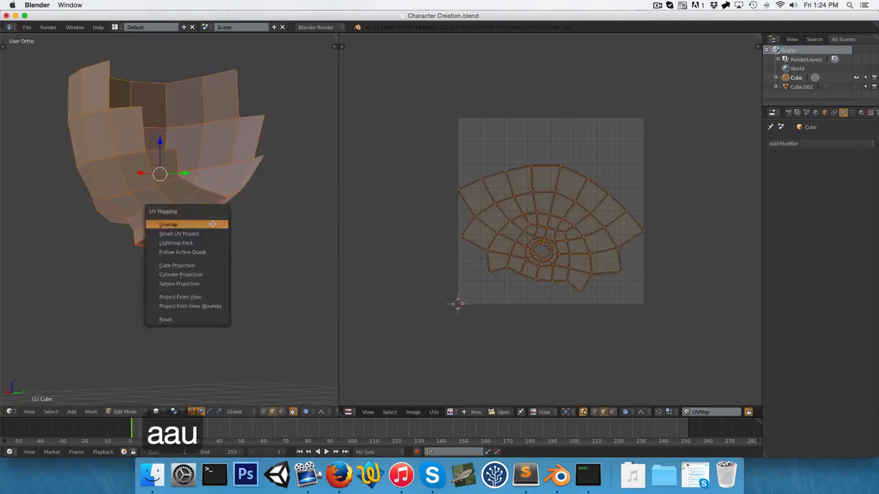
pyautogui.click(213, 224)
pyautogui.scroll(-2, 553, 210)
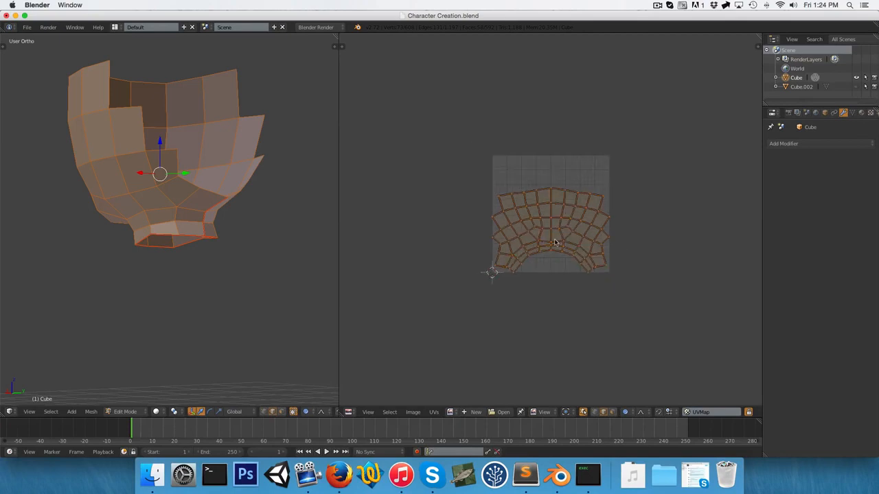
pyautogui.scroll(4, 558, 217)
# - Check which UV faces form the front of the face by box-selecting the upper middle of the head island and deselecting the extras
pyautogui.hotkey('ctrl', 'Tab')
pyautogui.click(555, 218)
pyautogui.press('a')
pyautogui.press('b')
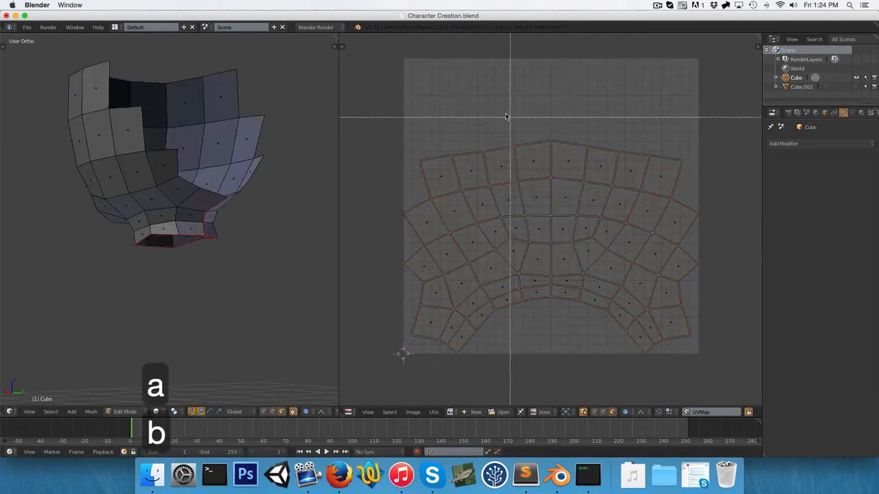
pyautogui.moveTo(481, 111); pyautogui.dragTo(599, 236)
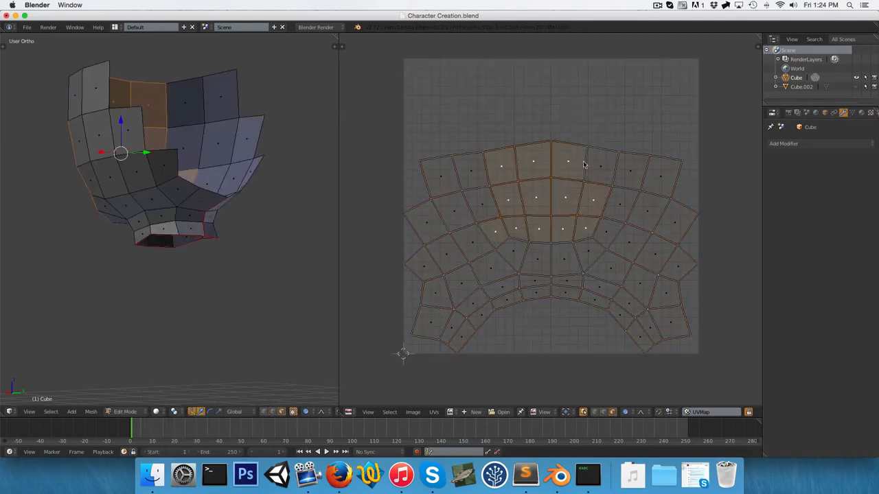
pyautogui.press('b')
pyautogui.moveTo(588, 157); pyautogui.dragTo(614, 181, button='middle')
pyautogui.press('b')
pyautogui.moveTo(480, 221); pyautogui.dragTo(506, 245, button='middle')
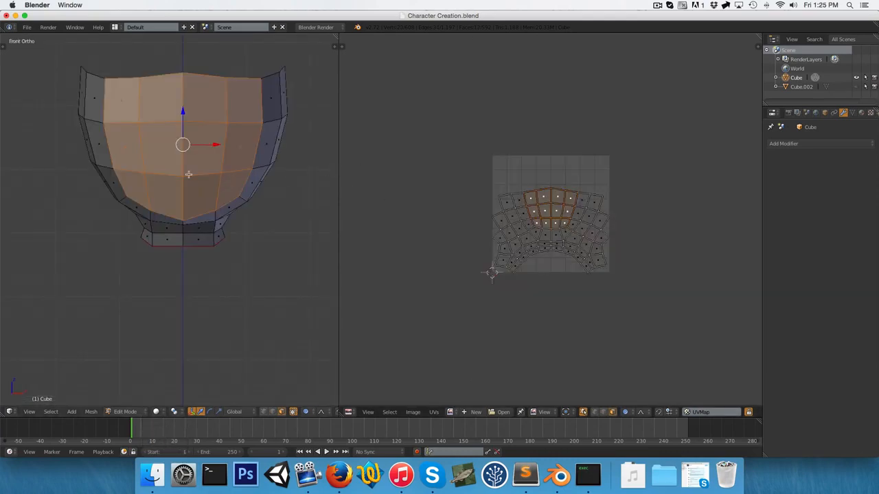
# - Reveal the hidden body and hat geometry, return to Object Mode and unhide the hair object
pyautogui.hotkey('alt', 'h')
pyautogui.scroll(-8, 197, 186)
pyautogui.press('a')
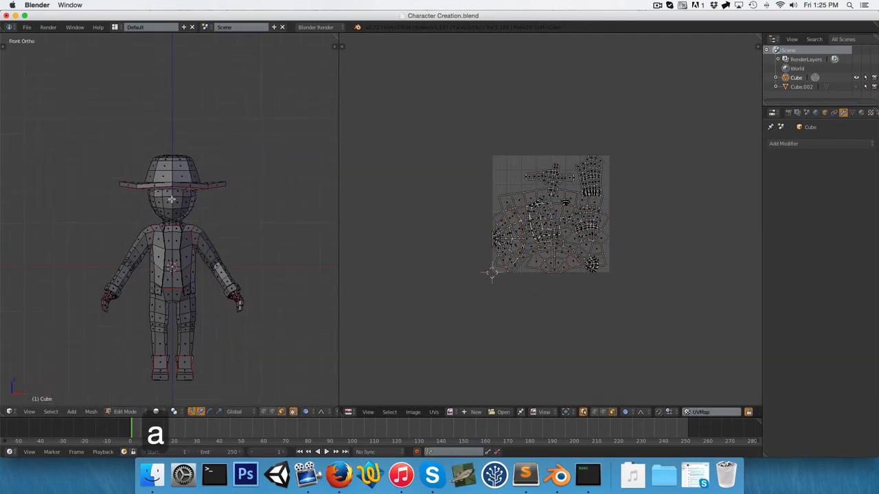
pyautogui.press('Tab')
pyautogui.hotkey('alt', 'h')
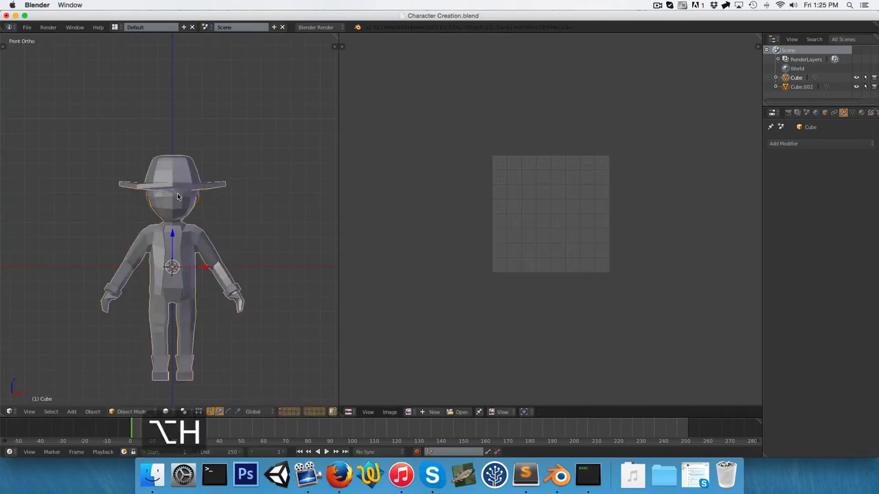
# - Select the hair object and then the body, and join them into one mesh
pyautogui.scroll(5, 182, 180)
pyautogui.press('a')
pyautogui.scroll(-4, 193, 164)
pyautogui.rightClick(163, 199)
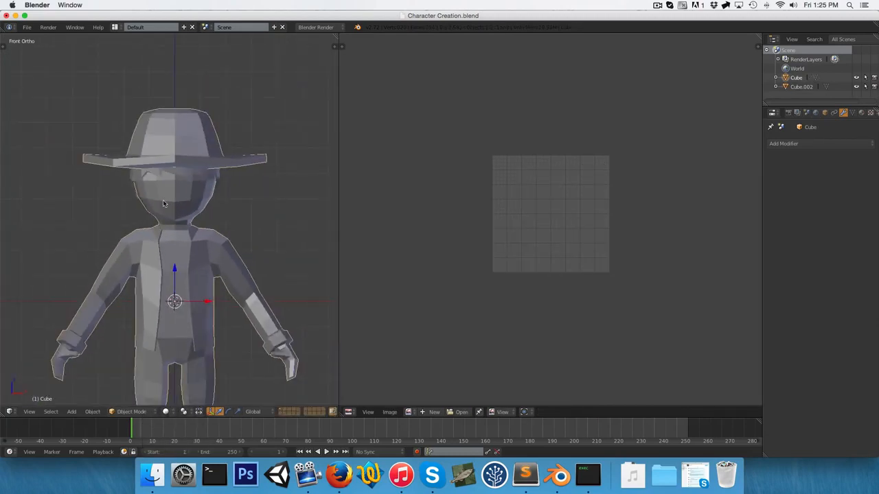
pyautogui.scroll(5, 193, 168)
pyautogui.rightClick(200, 105)
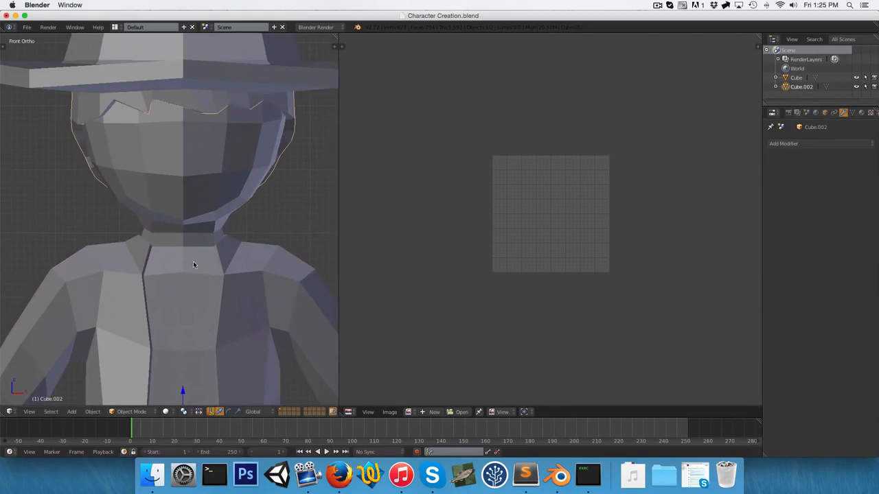
pyautogui.keyDown('shift'); pyautogui.rightClick(195, 265); pyautogui.keyUp('shift')
pyautogui.hotkey('ctrl', 'j')
pyautogui.scroll(-5, 193, 263)
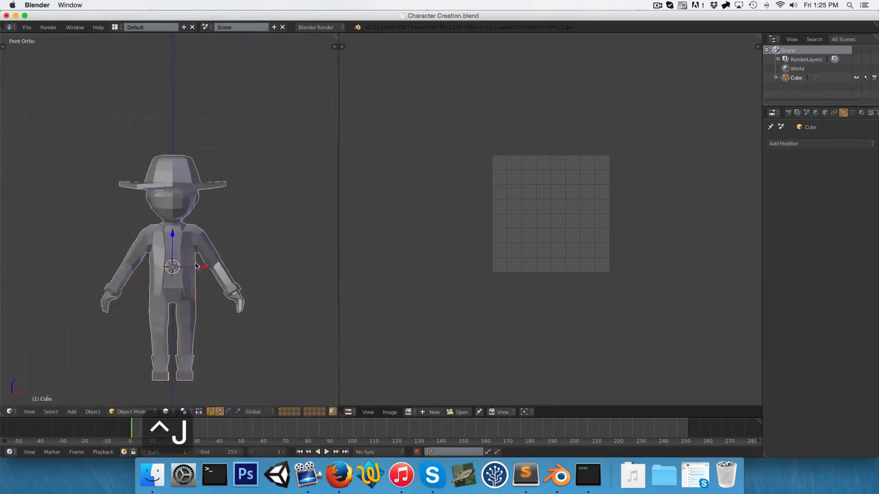
# - Select the entire joined mesh in Edit Mode, turn off UV selection sync and switch the UV editor to island selection
pyautogui.press('Tab')
pyautogui.press('a')
pyautogui.press('a')
pyautogui.press('KP_3')
pyautogui.scroll(4, 119, 239)
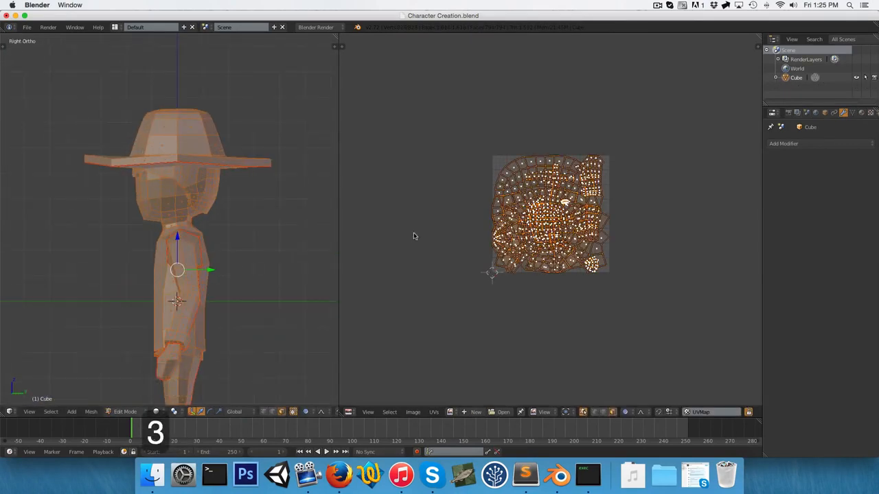
pyautogui.scroll(3, 520, 237)
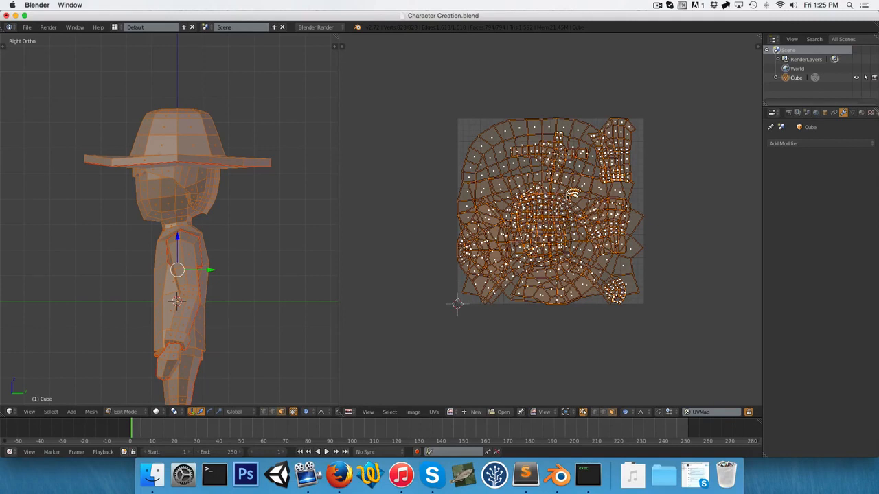
pyautogui.click(583, 413)
pyautogui.click(623, 412)
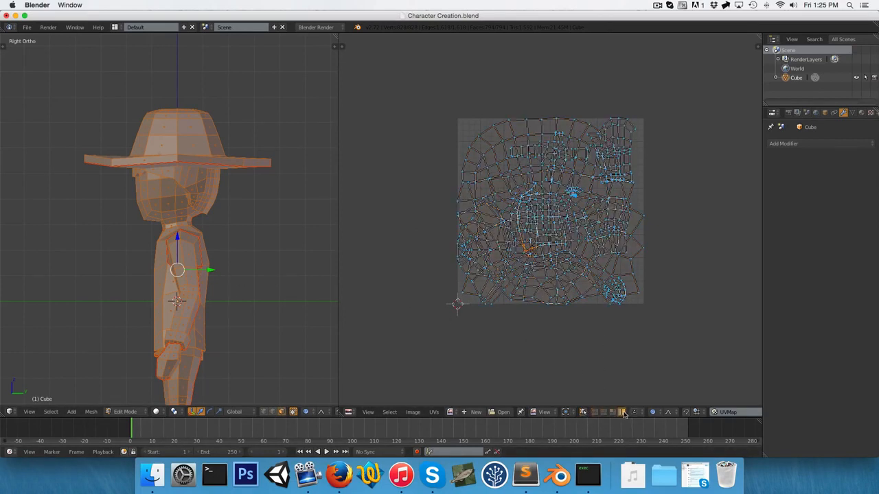
# - Select the large round hair island in the UV layout and turn off proportional editing
pyautogui.rightClick(485, 138)
pyautogui.press('g')
pyautogui.rightClick(461, 176)
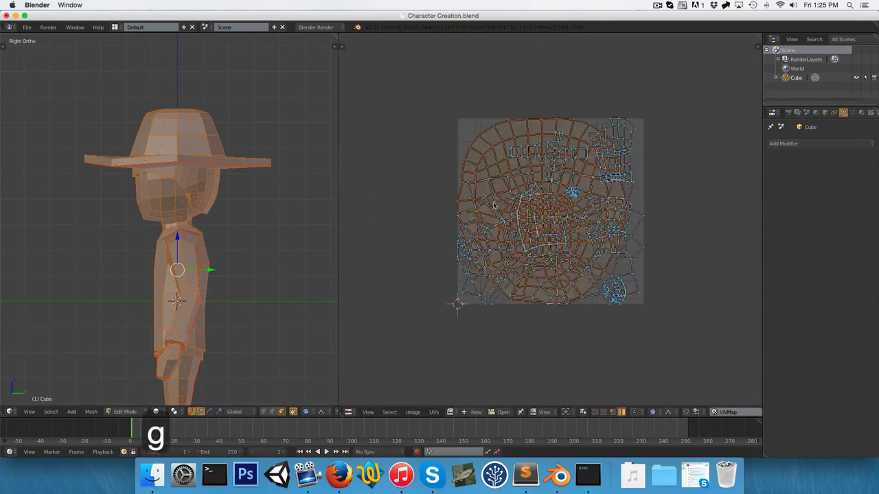
pyautogui.scroll(-1, 506, 215)
pyautogui.press('o')
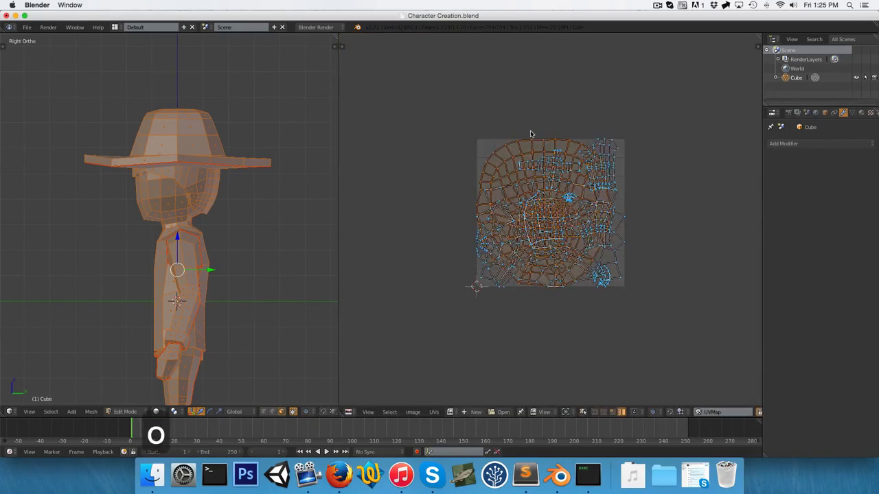
# - Move the hair island outside the UV square and scale it down to a small size
pyautogui.press('g')
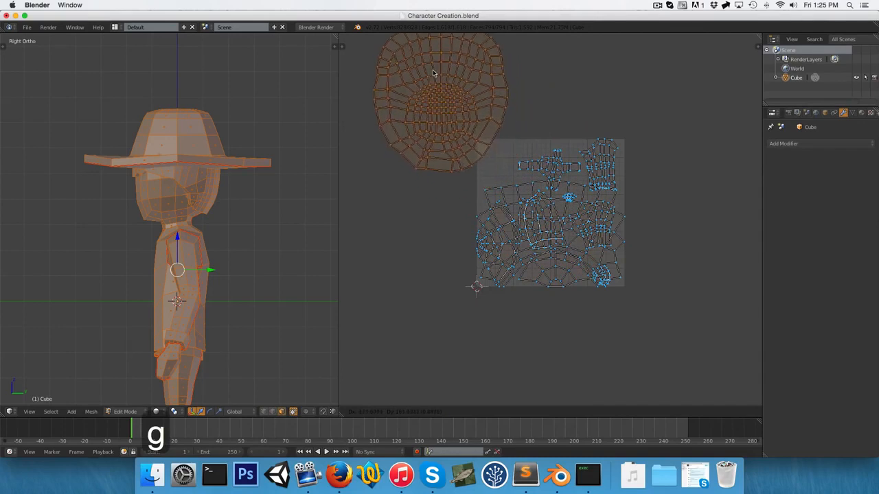
pyautogui.click(554, 166)
pyautogui.press('s')
pyautogui.click(466, 112)
pyautogui.press('g')
pyautogui.click(472, 128)
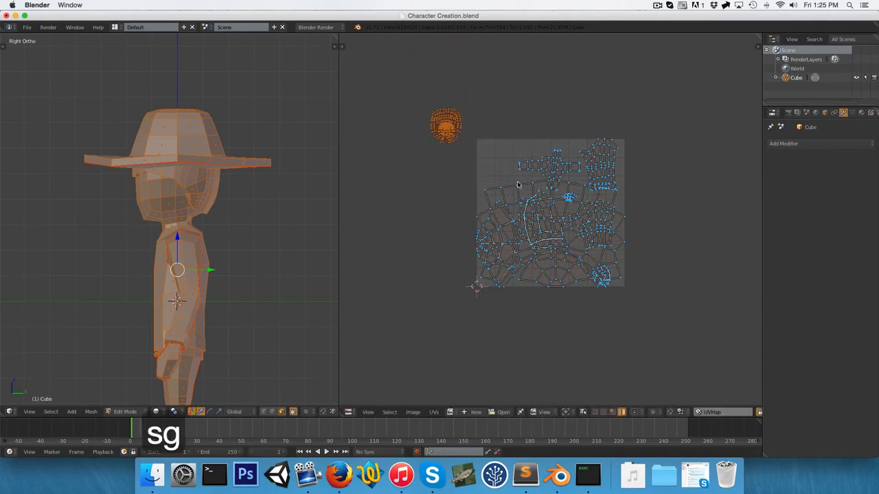
# - Move the curved head island outside the UV square, near the hair island, and scale it down
pyautogui.rightClick(519, 185)
pyautogui.press('g')
pyautogui.press('s')
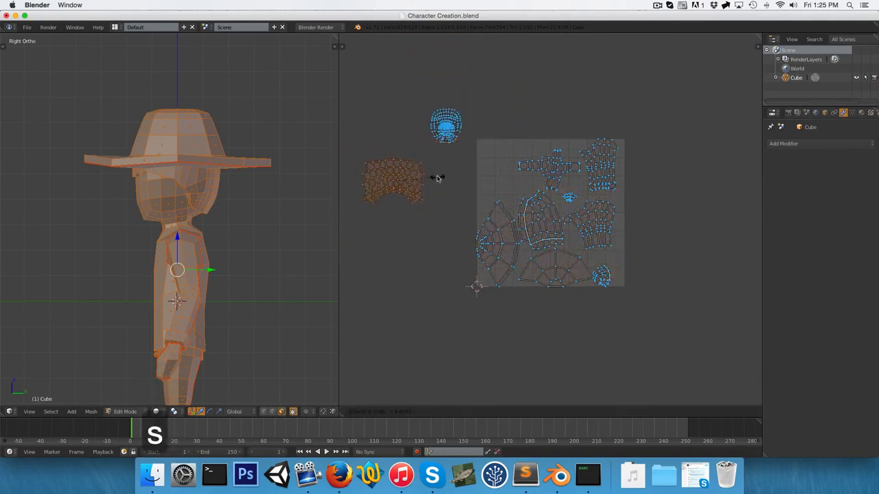
pyautogui.press('g')
pyautogui.click(461, 180)
pyautogui.scroll(1, 520, 245)
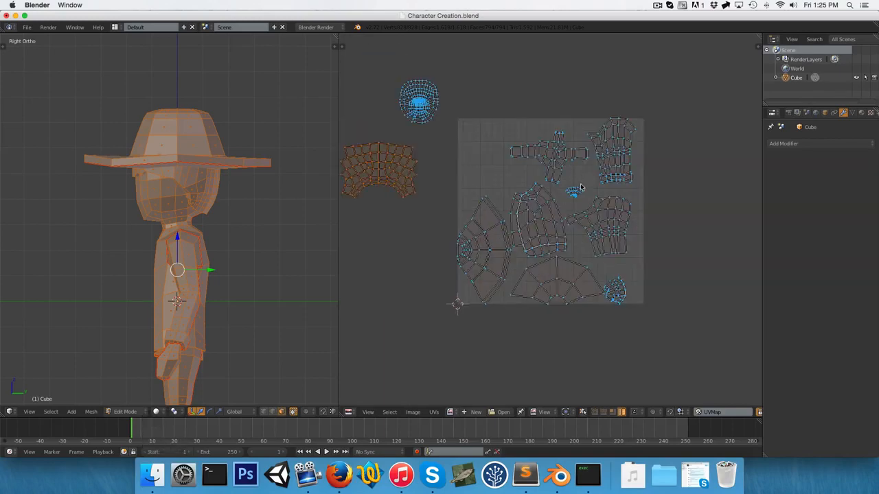
pyautogui.scroll(-1, 576, 200)
pyautogui.scroll(3, 574, 215)
pyautogui.moveTo(596, 195); pyautogui.dragTo(576, 177, button='middle')
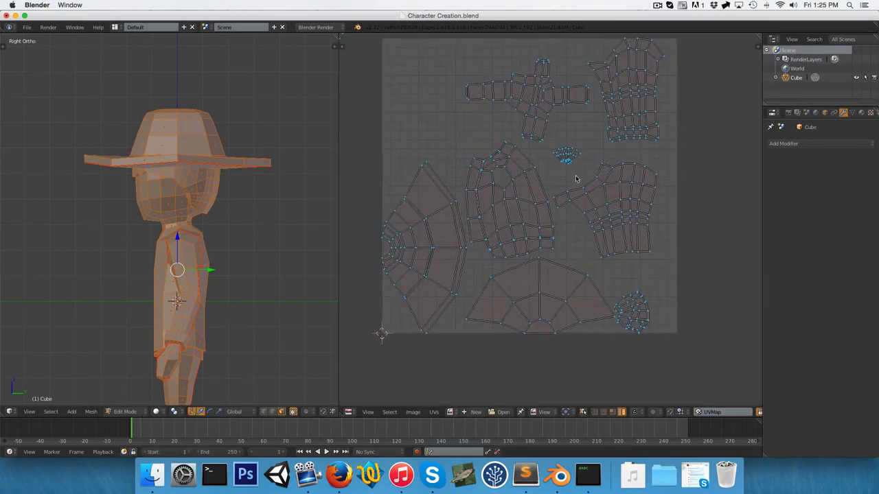
pyautogui.scroll(1, 576, 179)
pyautogui.scroll(-3, 519, 184)
pyautogui.scroll(-1, 442, 185)
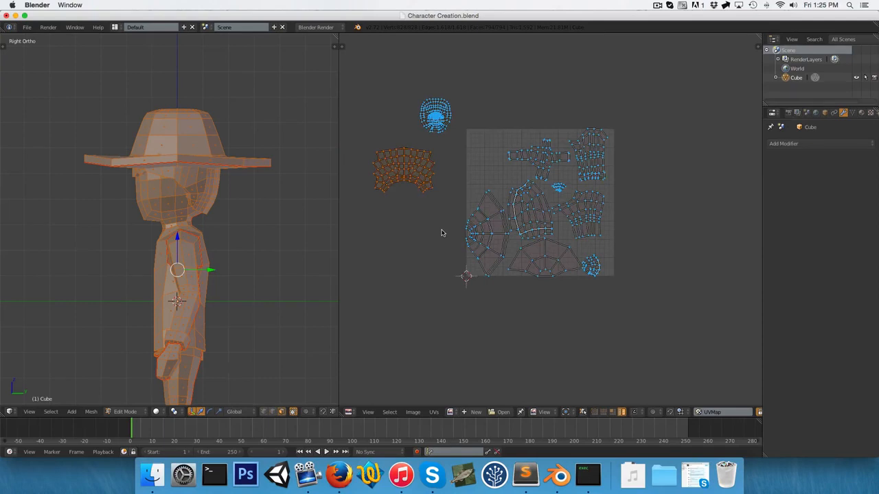
# - Create a new 1024 px image named UV with the generated type UV Grid
pyautogui.click(473, 412)
pyautogui.click(501, 367)
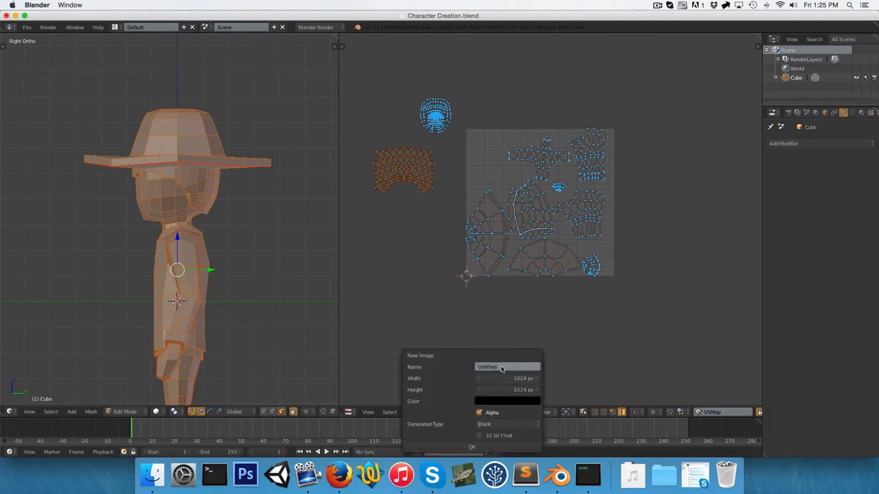
pyautogui.write('UV')
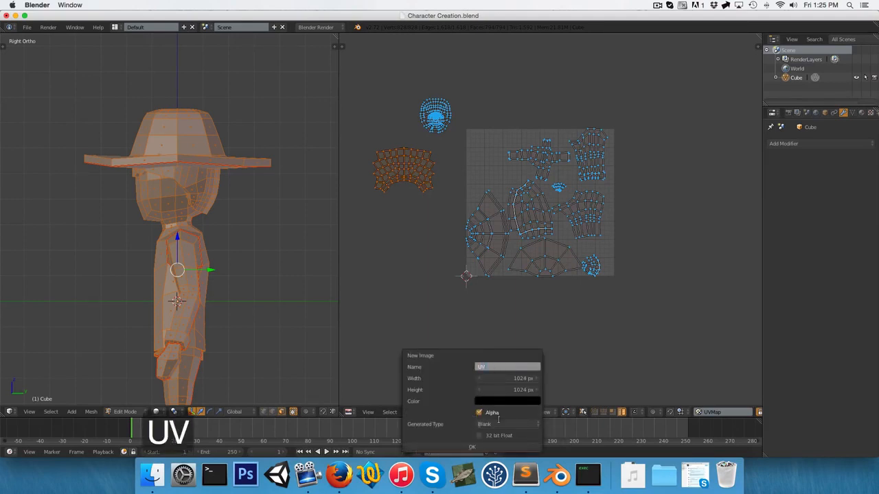
pyautogui.click(499, 424)
pyautogui.click(499, 423)
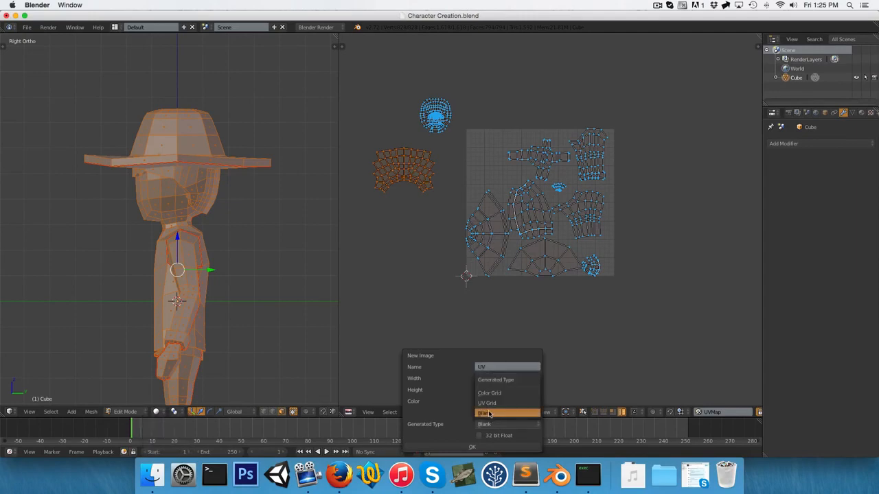
pyautogui.click(496, 403)
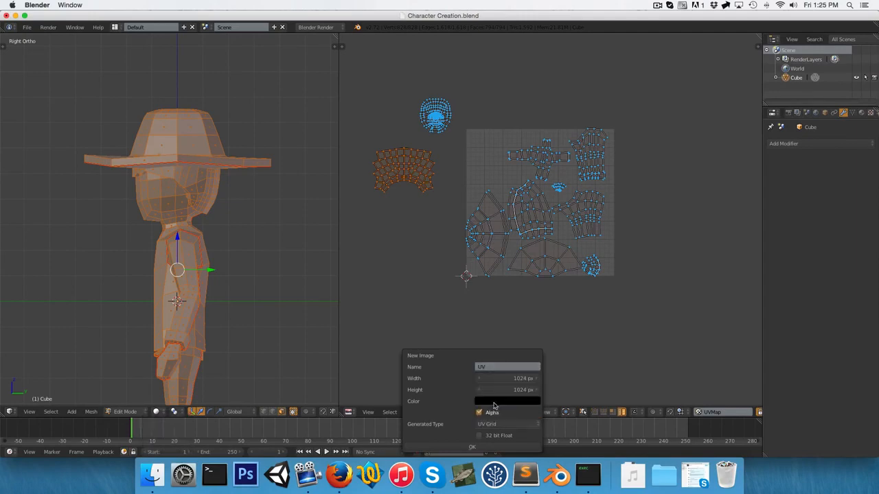
pyautogui.click(499, 448)
pyautogui.scroll(-6, 479, 261)
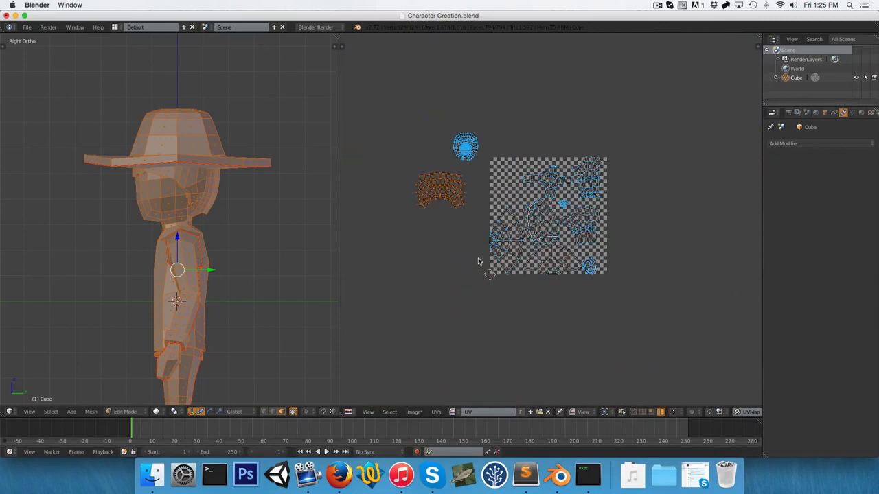
# - Show the character from the front in Object Mode with textured shading so it displays the UV grid
pyautogui.press('KP_1')
pyautogui.press('Tab')
pyautogui.press('Tab')
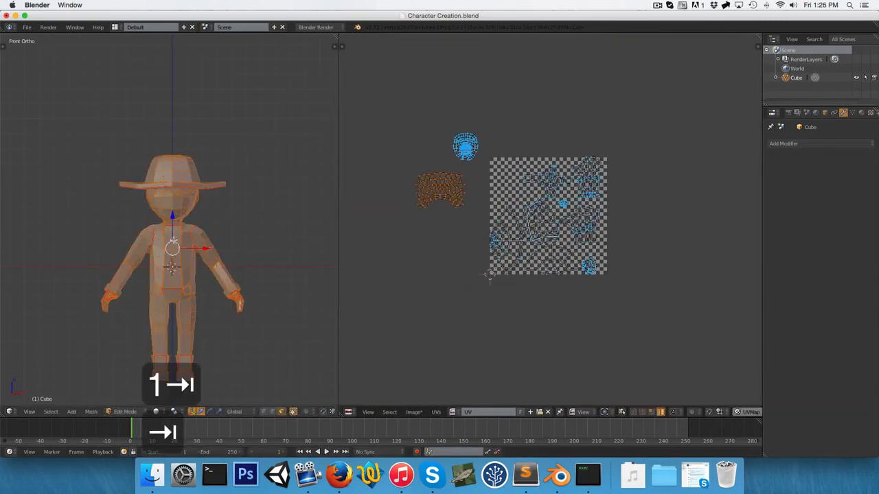
pyautogui.hotkey('alt', 'z')
pyautogui.press('Tab')
pyautogui.scroll(4, 194, 258)
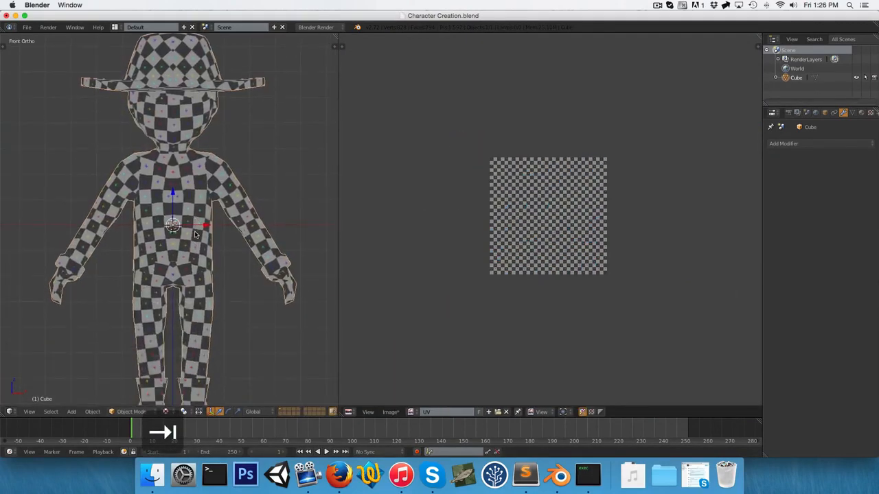
# - Examine the checker pattern across the character's body for stretching and even square size
pyautogui.scroll(-2, 191, 262)
pyautogui.moveTo(191, 262); pyautogui.dragTo(4, 284, button='middle')
pyautogui.scroll(7, 192, 245)
pyautogui.moveTo(124, 247); pyautogui.dragTo(280, 235, button='middle')
pyautogui.press('1')
pyautogui.scroll(-5, 281, 237)
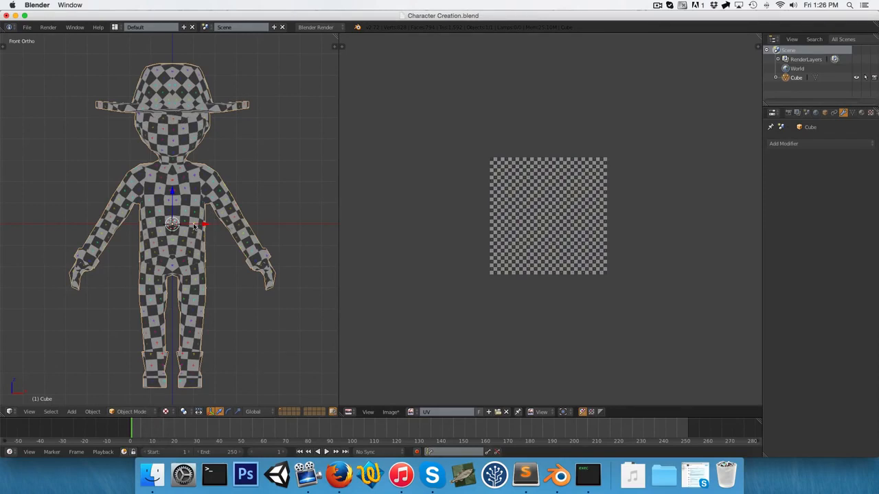
pyautogui.scroll(2, 204, 209)
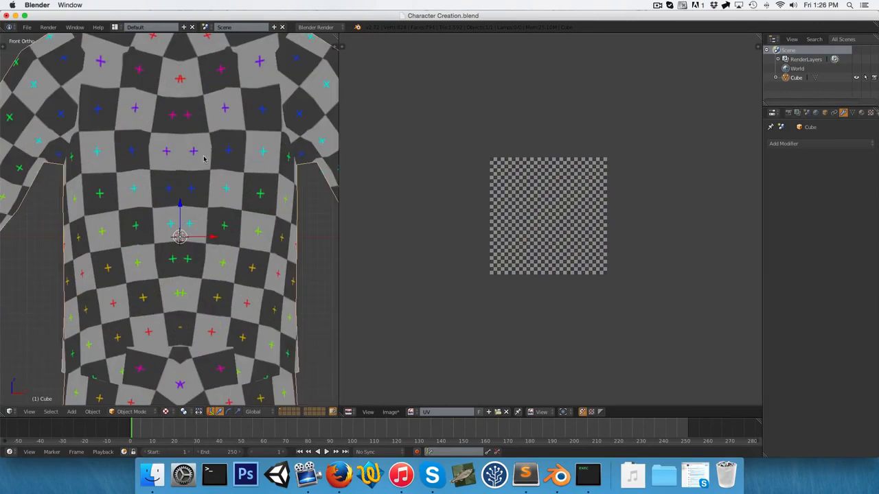
pyautogui.scroll(-2, 204, 158)
pyautogui.scroll(-3, 233, 125)
# - Enlarge the head's UV island in Edit Mode and compare the face's checker size with the body's
pyautogui.press('Tab')
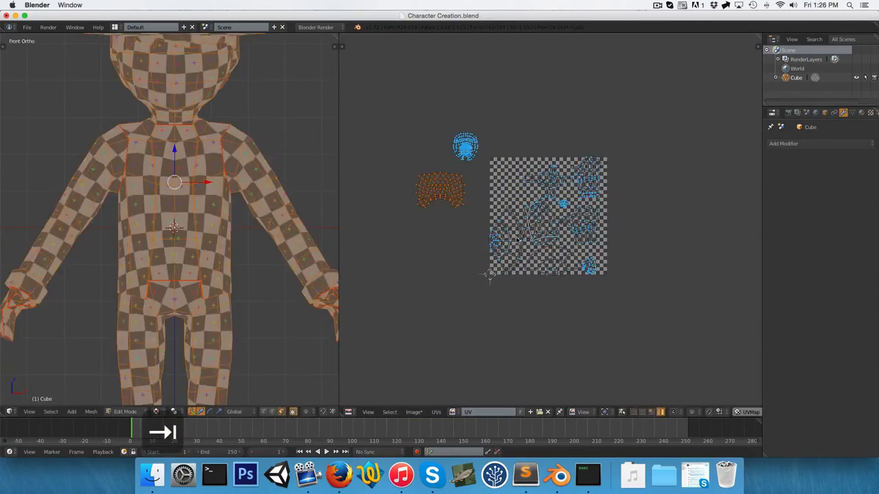
pyautogui.press('s')
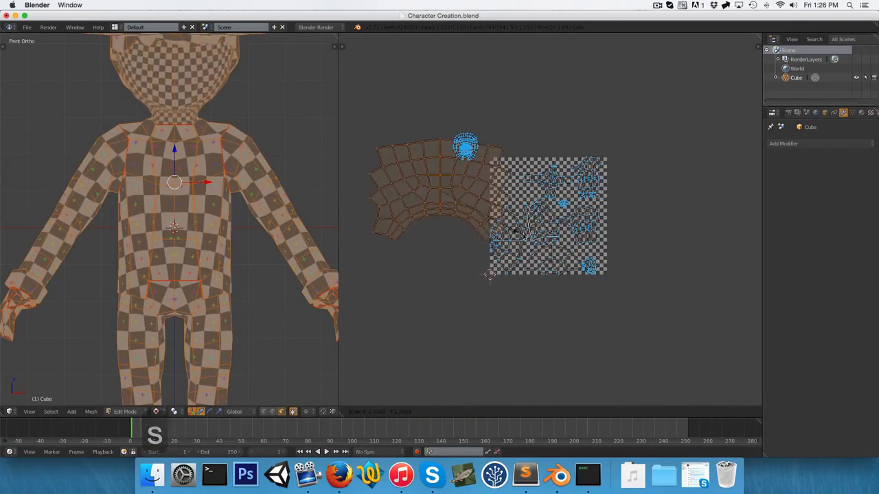
pyautogui.click(367, 142)
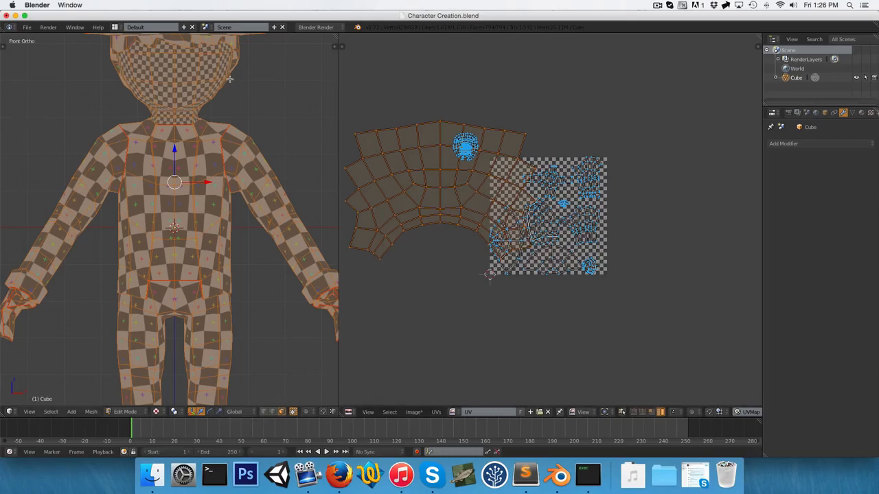
pyautogui.keyDown('shift'); pyautogui.moveTo(229, 79); pyautogui.dragTo(214, 177, button='middle'); pyautogui.keyUp('shift')
pyautogui.scroll(6, 195, 169)
pyautogui.keyDown('shift'); pyautogui.moveTo(171, 48); pyautogui.dragTo(171, 126, button='middle'); pyautogui.keyUp('shift')
pyautogui.scroll(-3, 171, 126)
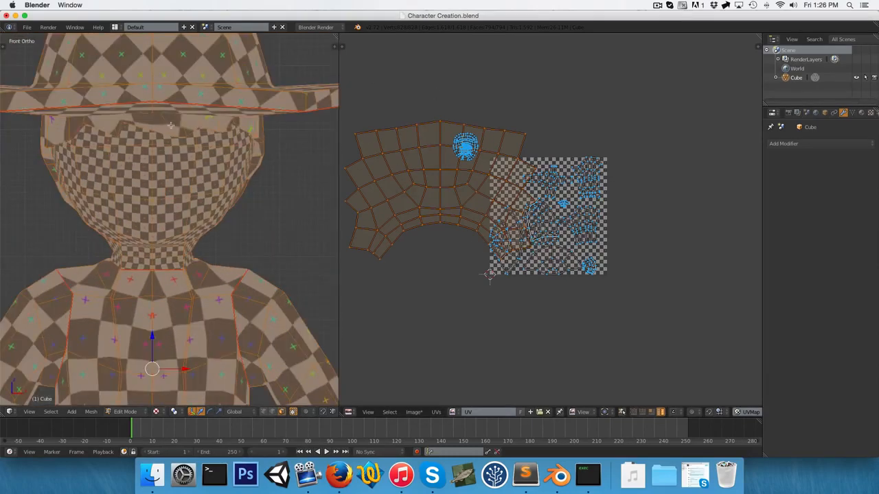
pyautogui.scroll(-6, 167, 203)
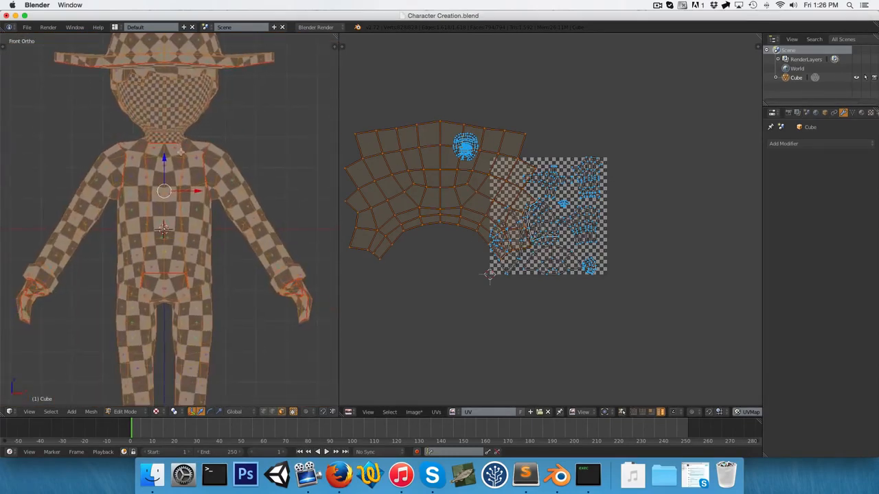
pyautogui.scroll(4, 174, 201)
pyautogui.moveTo(195, 221)
pyautogui.mouseDown(button='middle')
pyautogui.moveTo(229, 226)
pyautogui.moveTo(65, 217)
pyautogui.moveTo(71, 245)
pyautogui.moveTo(108, 202)
pyautogui.moveTo(191, 209)
pyautogui.mouseUp(button='middle')
pyautogui.press('1')
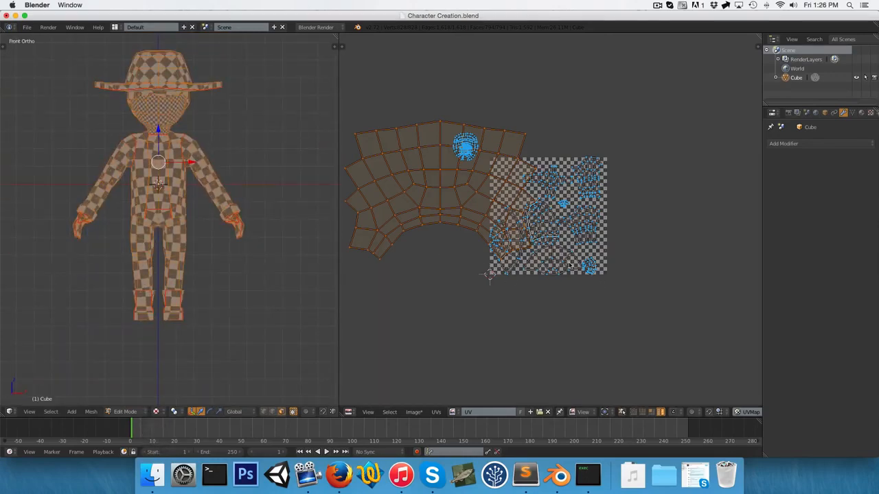
# - Scale the head island down until its checker squares roughly match those on the body
pyautogui.press('s')
pyautogui.click(481, 200)
pyautogui.scroll(3, 505, 222)
pyautogui.moveTo(506, 222); pyautogui.dragTo(496, 218, button='middle')
pyautogui.scroll(-3, 497, 218)
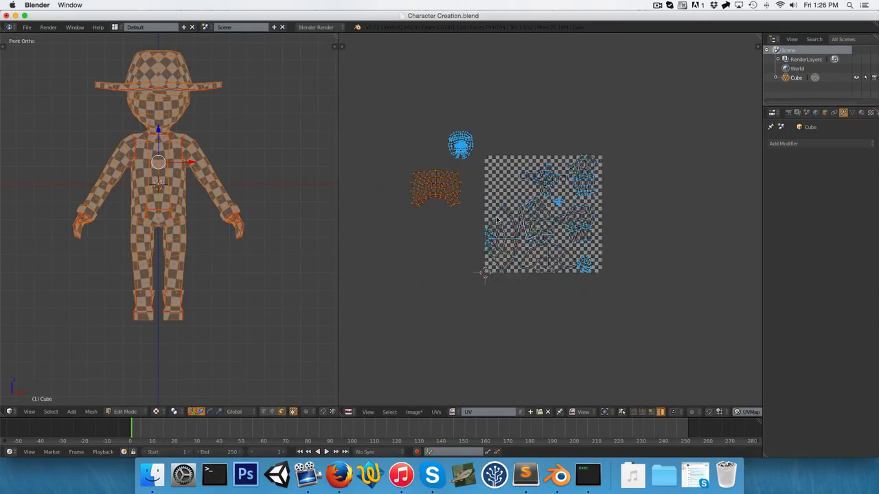
pyautogui.scroll(2, 534, 218)
pyautogui.scroll(-3, 521, 223)
# - Box-select all islands inside the UV square and move them outside it, below the head island
pyautogui.press('a')
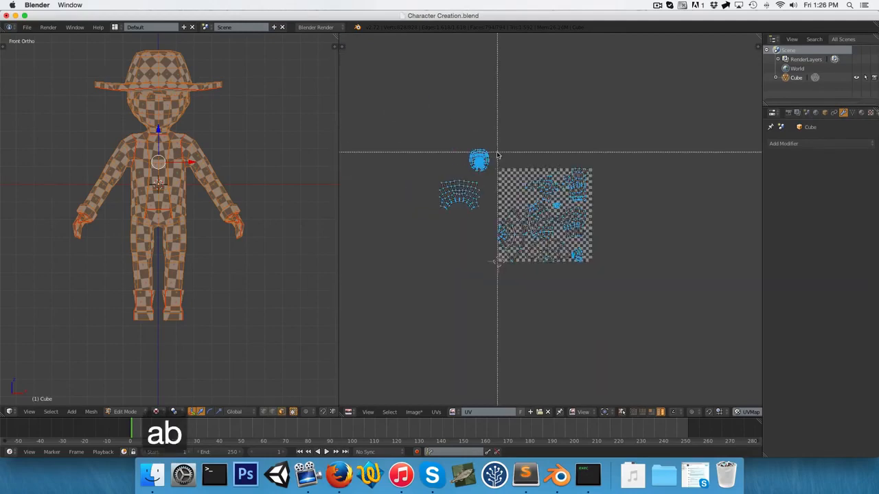
pyautogui.moveTo(497, 152); pyautogui.dragTo(621, 289)
pyautogui.press('g')
pyautogui.click(512, 281)
pyautogui.scroll(1, 507, 180)
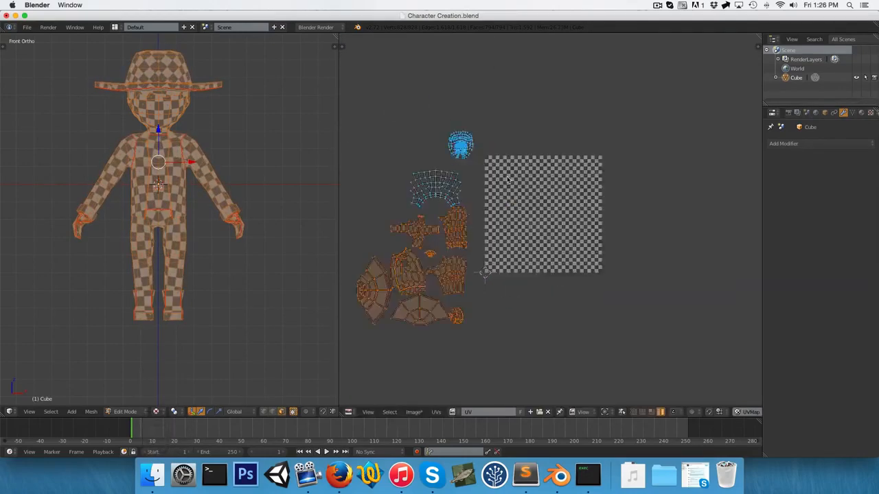
pyautogui.scroll(1, 509, 206)
pyautogui.moveTo(425, 306); pyautogui.dragTo(445, 284, button='middle')
# - Move the domed torso island into the UV square and rotate it upright
pyautogui.rightClick(455, 216)
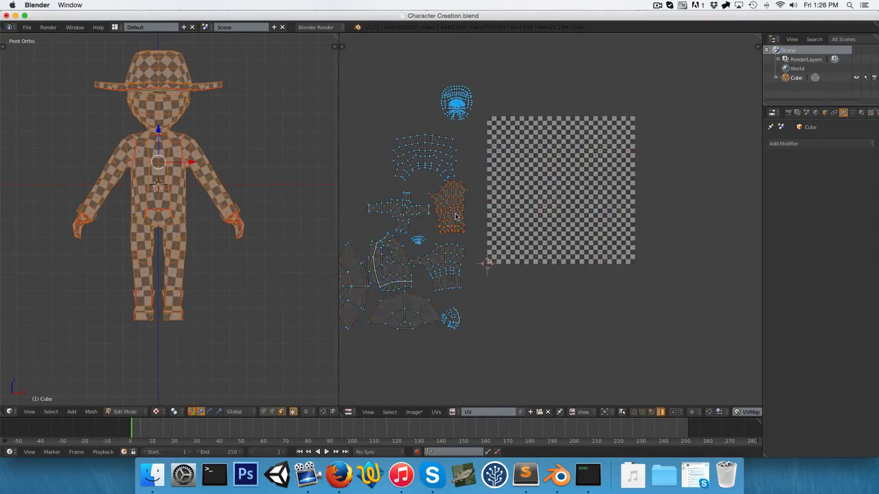
pyautogui.moveTo(454, 234); pyautogui.dragTo(492, 228, button='middle')
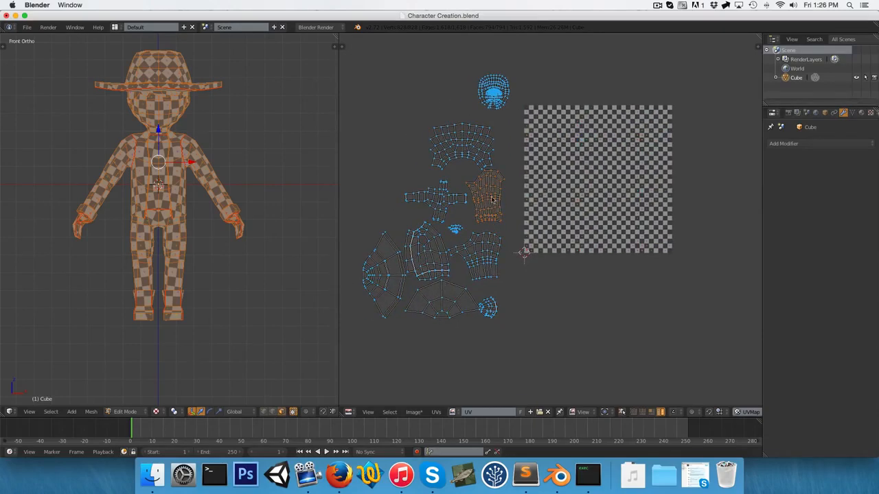
pyautogui.scroll(1, 492, 199)
pyautogui.press('g')
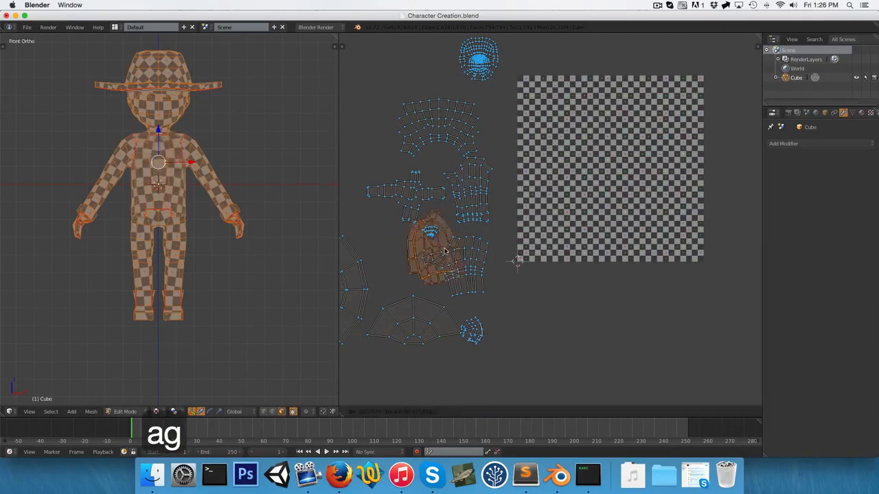
pyautogui.click(534, 196)
pyautogui.scroll(4, 587, 227)
pyautogui.press('r')
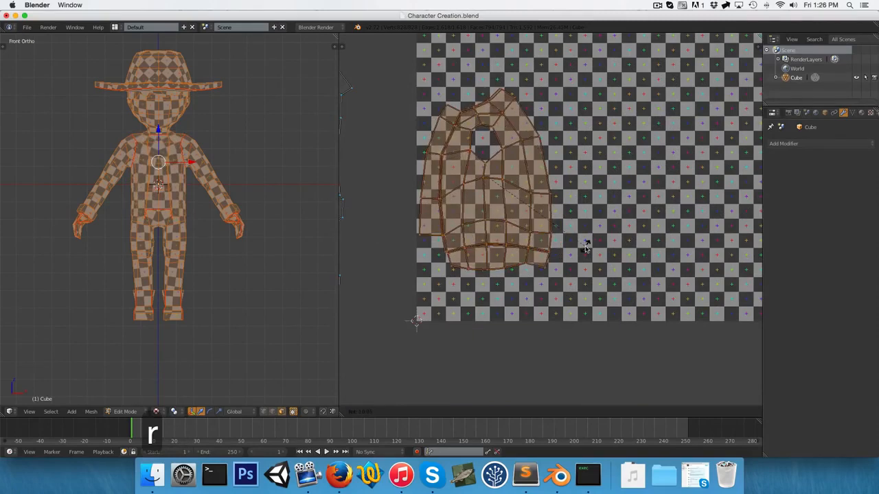
pyautogui.click(583, 249)
# - Enlarge the torso island and fit it into the lower-left corner of the UV square
pyautogui.scroll(-2, 583, 252)
pyautogui.press('s')
pyautogui.press('g')
pyautogui.press('s')
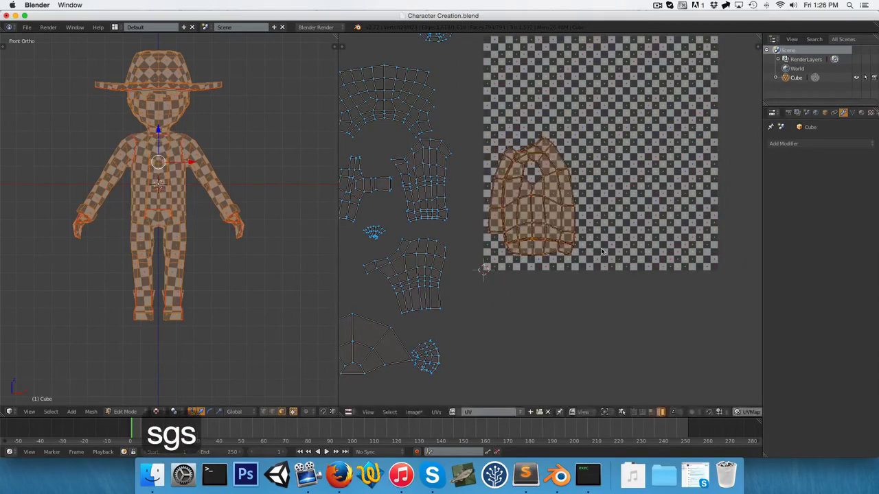
pyautogui.press('g')
pyautogui.press('s')
pyautogui.click(615, 266)
pyautogui.scroll(-1, 611, 252)
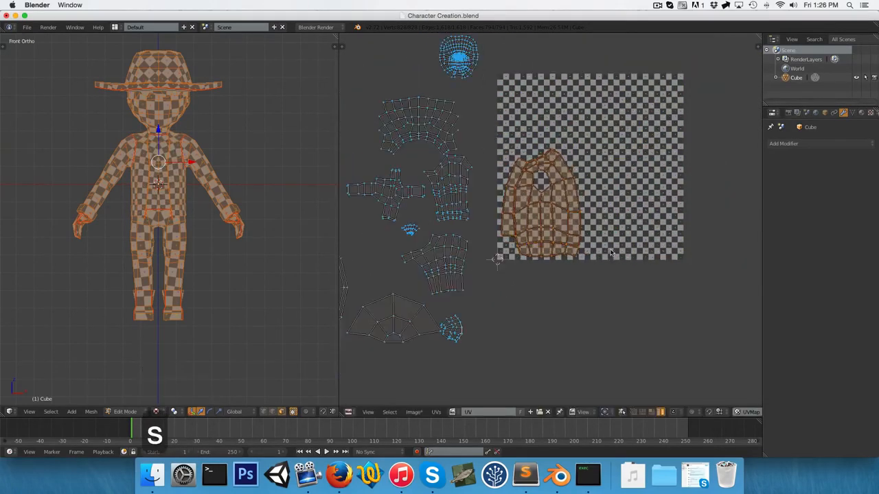
# - Move the tapered island with the side tab into the UV square beside the torso island, straighten it and enlarge it
pyautogui.rightClick(440, 258)
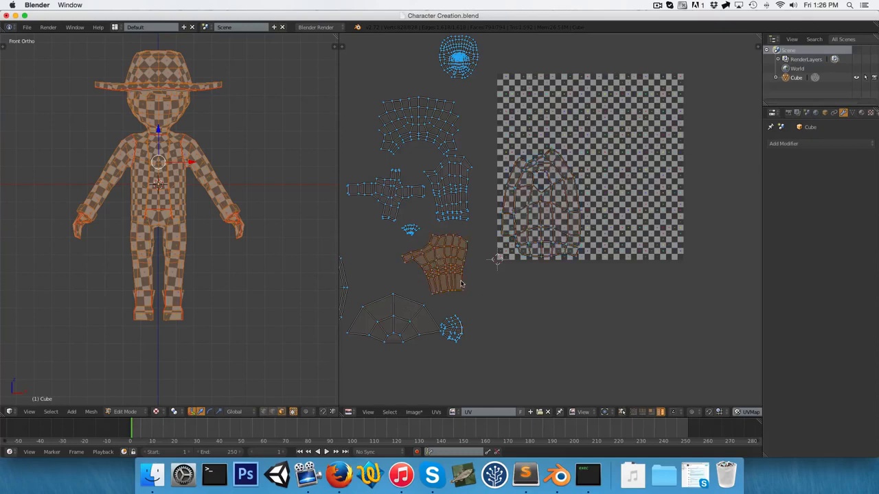
pyautogui.press('g')
pyautogui.press('r')
pyautogui.click(656, 260)
pyautogui.press('g')
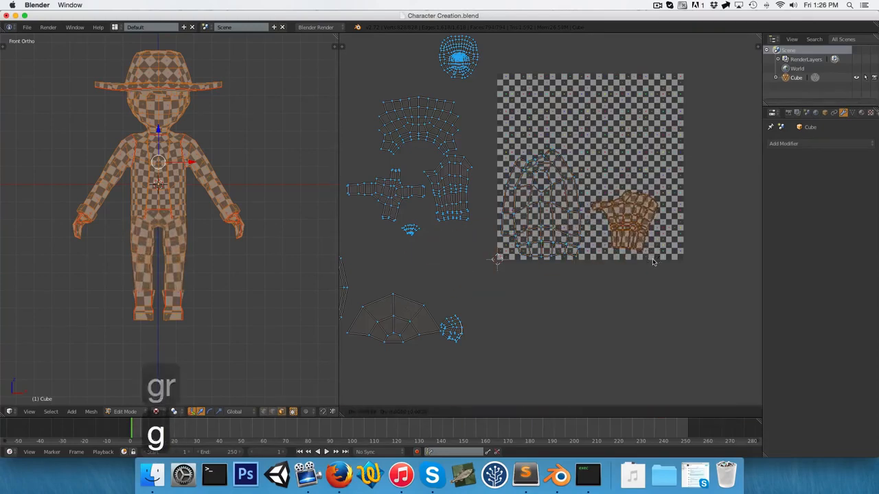
pyautogui.press('s')
pyautogui.click(656, 269)
# - Turn the tapered island on its side and fit it into the upper-left corner of the UV square above the torso island
pyautogui.press('g')
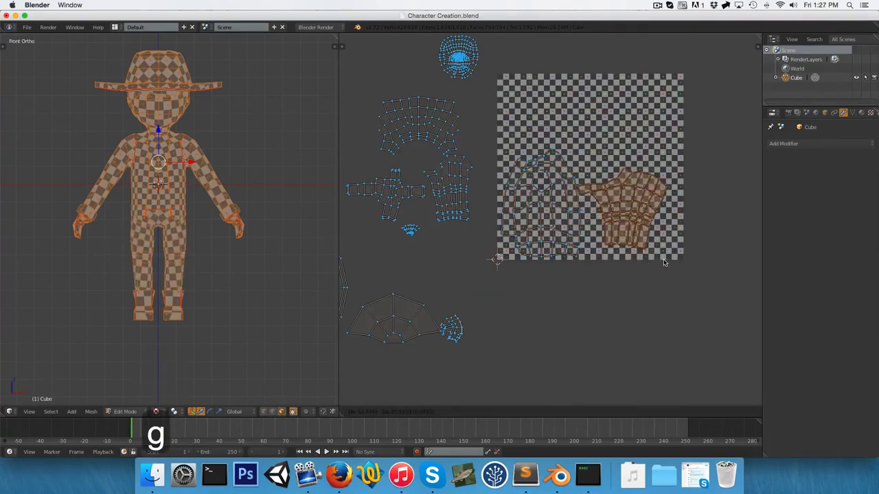
pyautogui.press('r')
pyautogui.press('g')
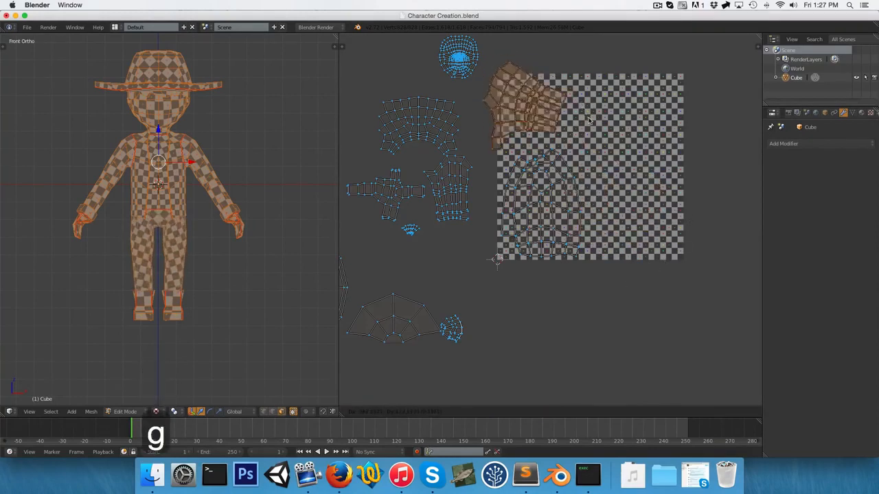
pyautogui.click(603, 131)
pyautogui.press('r')
pyautogui.click(603, 129)
pyautogui.press('g')
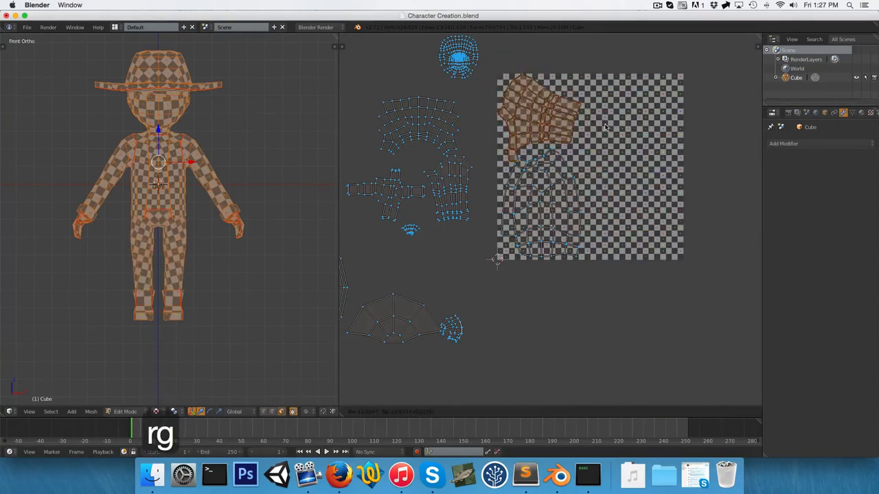
pyautogui.click(603, 130)
# - Nudge the torso island slightly to the right beneath the tapered island
pyautogui.rightClick(561, 201)
pyautogui.press('g')
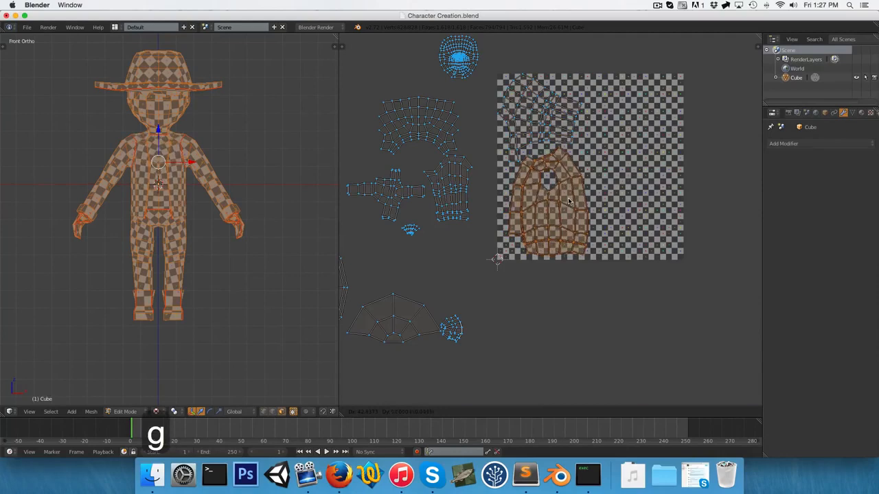
pyautogui.click(563, 199)
# - Rotate the tapered island slightly and reposition it in the upper-left corner of the UV square
pyautogui.scroll(2, 558, 178)
pyautogui.rightClick(548, 146)
pyautogui.press('r')
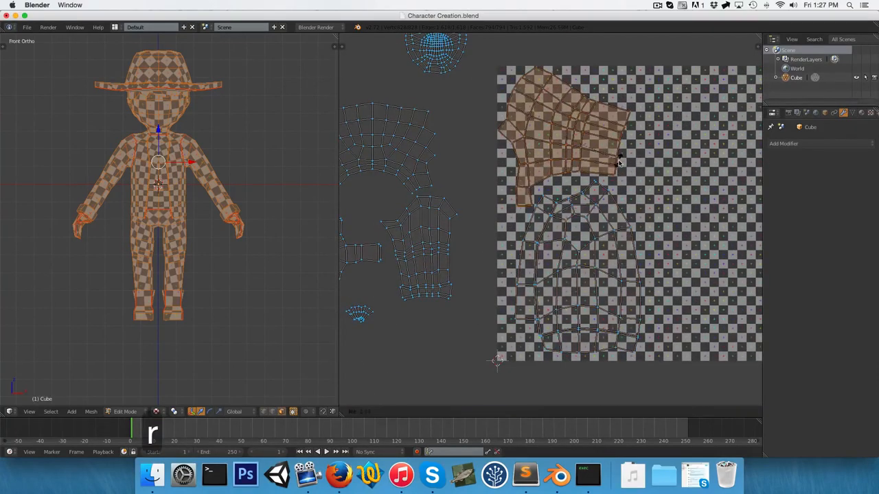
pyautogui.press('g')
pyautogui.scroll(-4, 535, 227)
pyautogui.press('a')
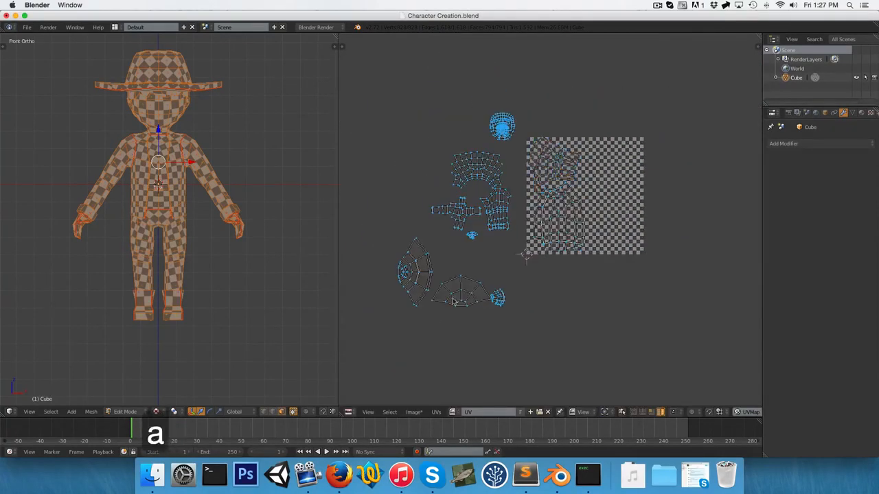
# - Move the arched island into the UV square, enlarge it and fit it into the upper-right corner
pyautogui.press('g')
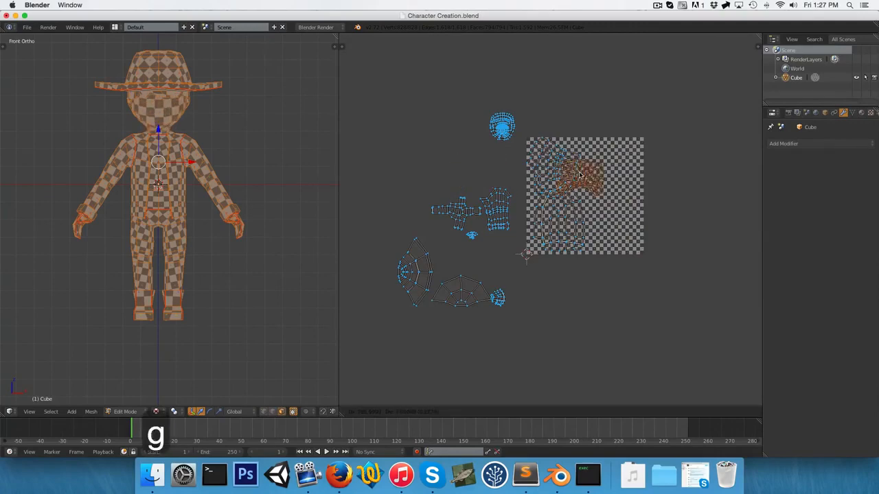
pyautogui.click(611, 164)
pyautogui.scroll(3, 610, 163)
pyautogui.press('s')
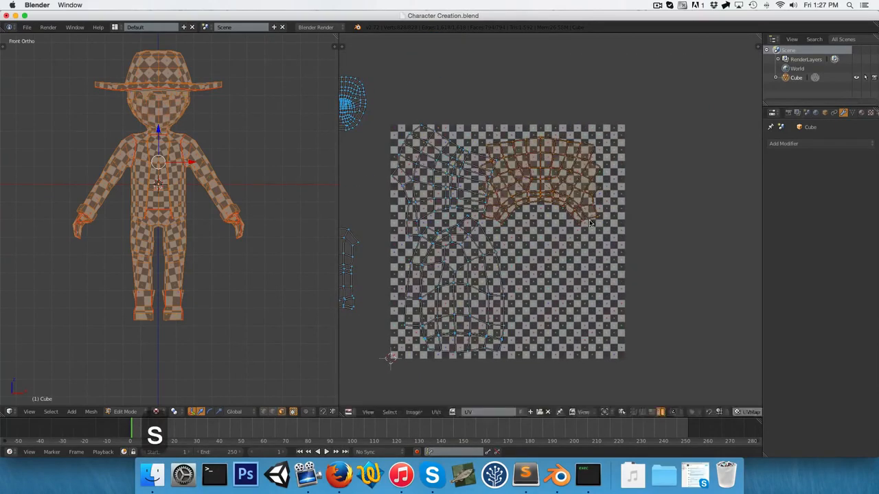
pyautogui.press('g')
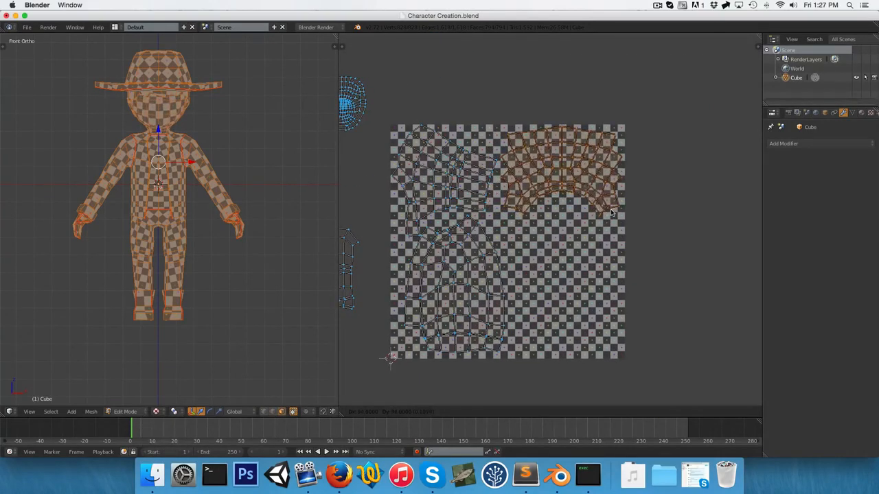
pyautogui.press('s')
pyautogui.press('g')
pyautogui.press('s')
pyautogui.click(613, 213)
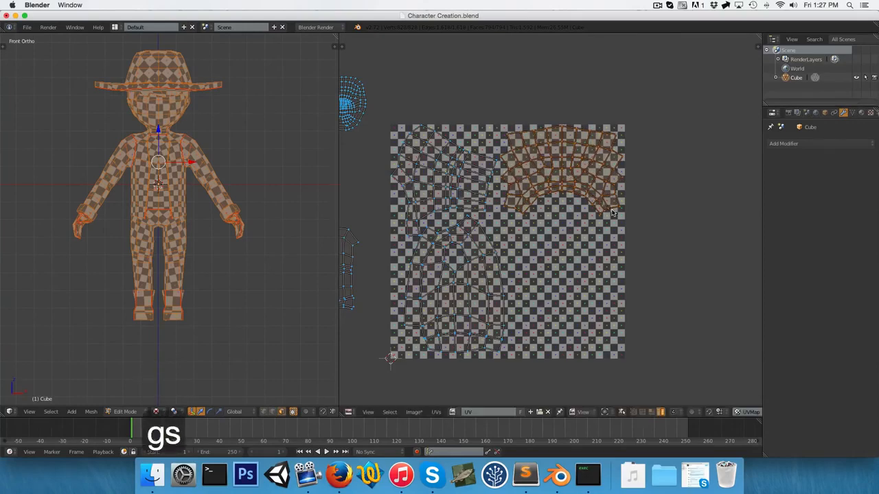
# - Move the mitten-shaped island into the UV square beside the torso island, straighten it and enlarge it down to the lower edge
pyautogui.scroll(-2, 621, 149)
pyautogui.press('a')
pyautogui.moveTo(486, 231); pyautogui.dragTo(511, 200, button='middle')
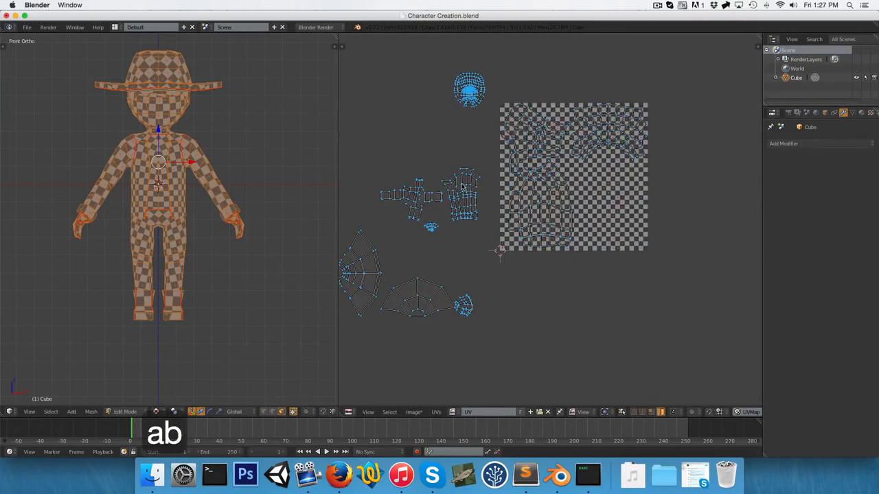
pyautogui.press('b')
pyautogui.moveTo(451, 160); pyautogui.dragTo(472, 179)
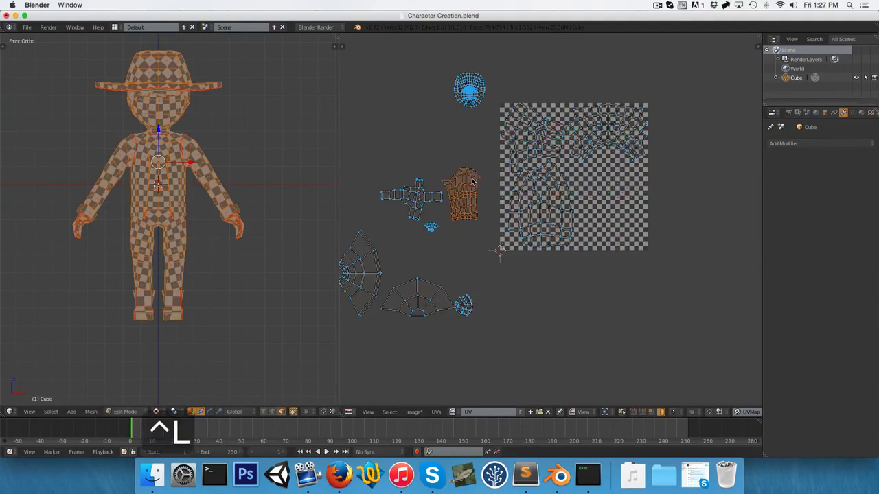
pyautogui.press('g')
pyautogui.press('r')
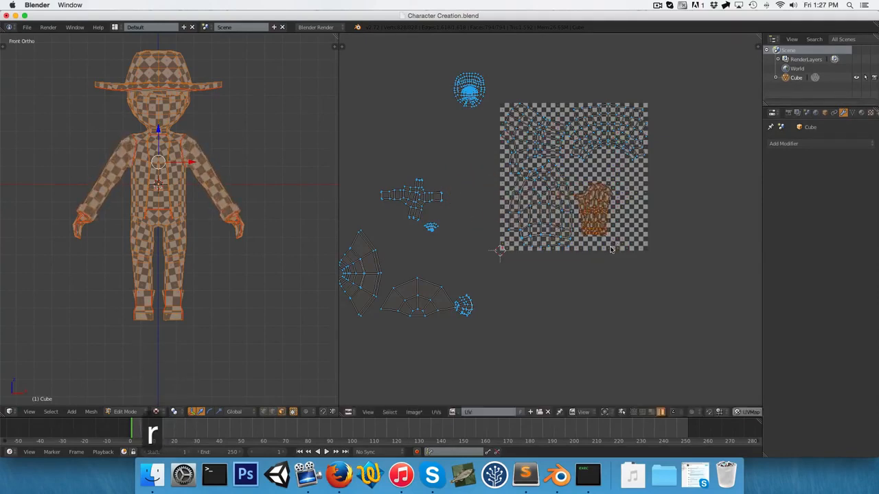
pyautogui.press('s')
pyautogui.press('g')
pyautogui.press('s')
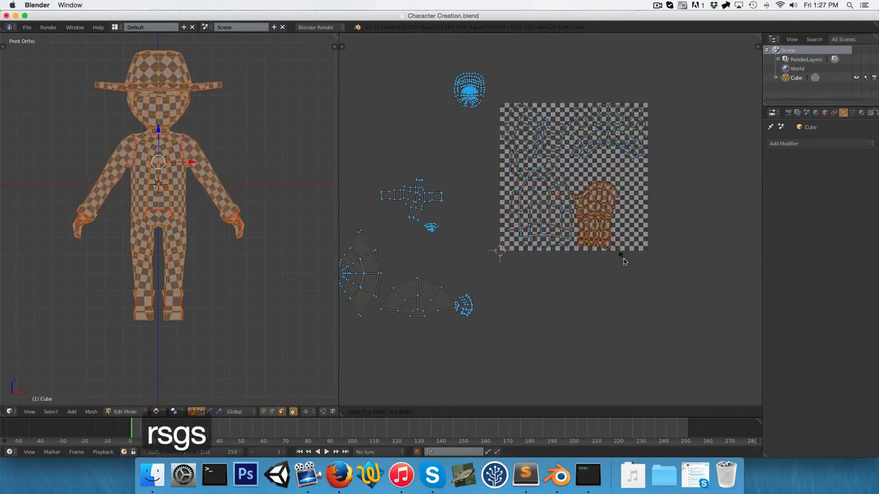
pyautogui.click(621, 260)
# - Move the cross-shaped island into the UV square, resize it and place it between the arched and mitten-shaped islands
pyautogui.moveTo(481, 227); pyautogui.dragTo(515, 238, button='middle')
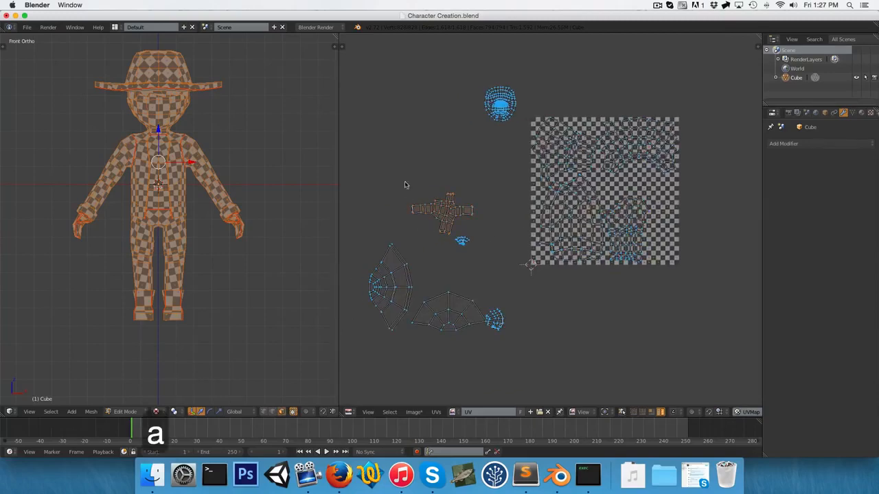
pyautogui.press('g')
pyautogui.click(678, 280)
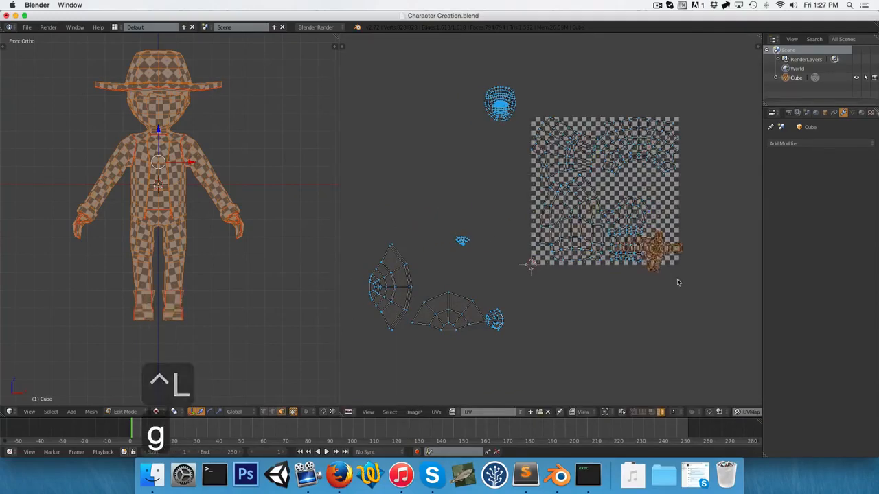
pyautogui.scroll(4, 679, 281)
pyautogui.press('s')
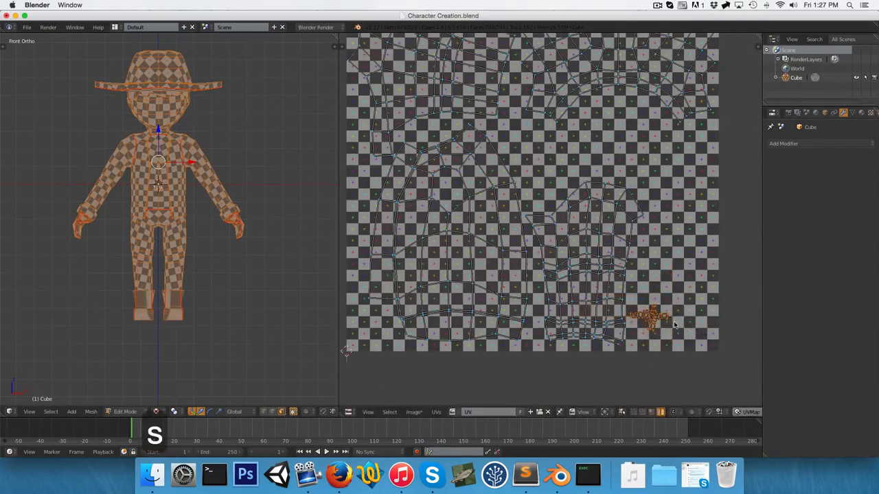
pyautogui.press('s')
pyautogui.click(706, 342)
pyautogui.press('g')
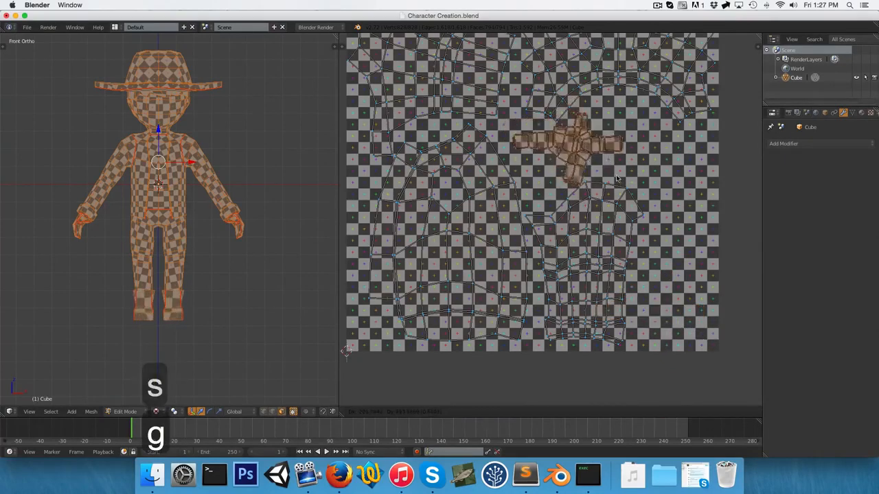
pyautogui.click(623, 182)
# - Shrink the torso island slightly and fit it tightly into the lower-left corner of the UV square
pyautogui.scroll(-1, 550, 192)
pyautogui.rightClick(496, 199)
pyautogui.scroll(-1, 497, 199)
pyautogui.press('s')
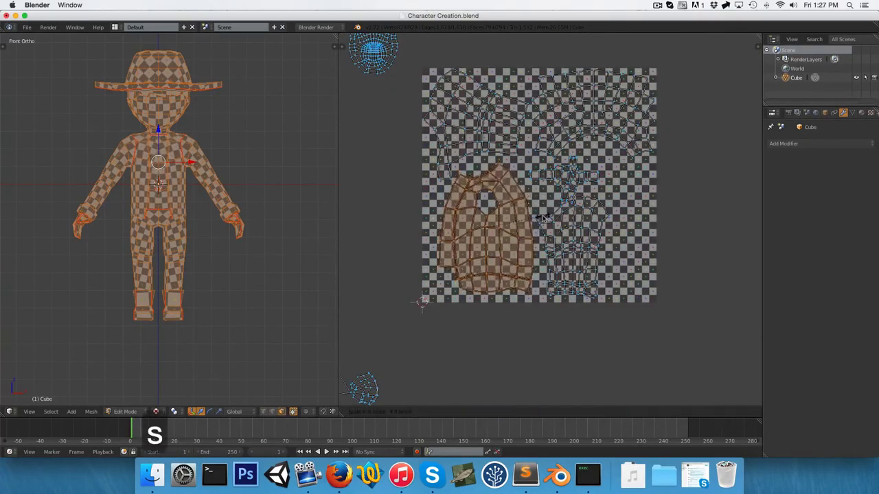
pyautogui.press('g')
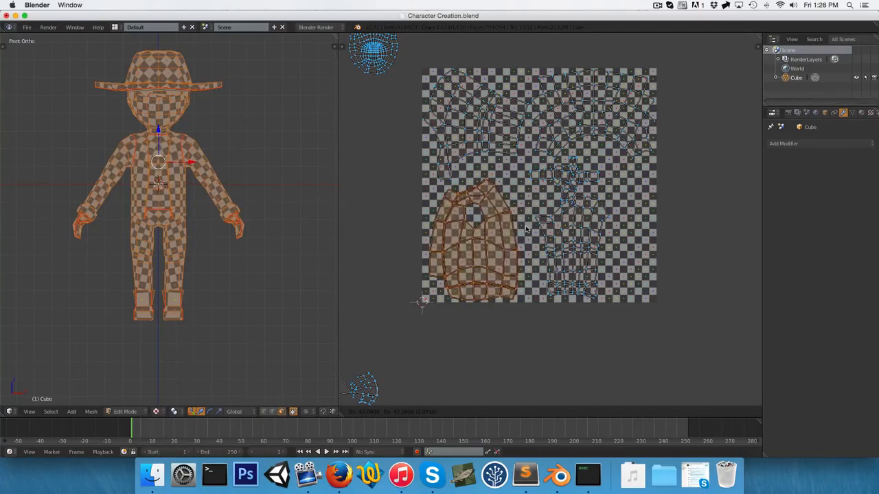
pyautogui.click(523, 229)
# - Shrink the mitten-shaped island slightly and move it against the torso island at the lower edge of the UV square
pyautogui.rightClick(577, 248)
pyautogui.press('g')
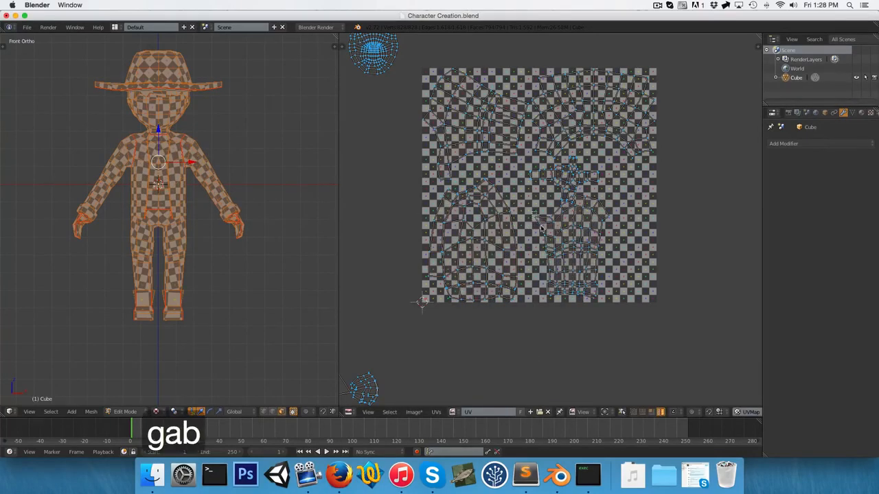
pyautogui.hotkey('ctrl', 'l')
pyautogui.press('s')
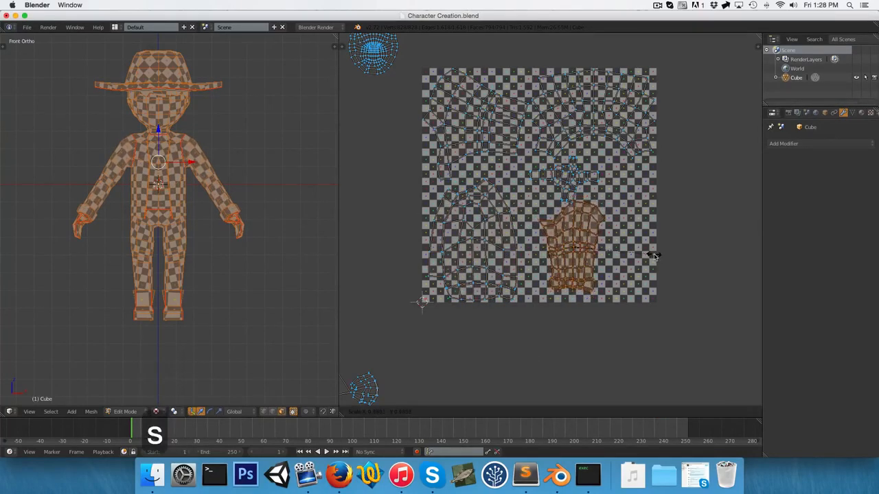
pyautogui.click(650, 254)
pyautogui.press('g')
pyautogui.click(536, 177)
# - Move the cross-shaped island into the gap between the tapered and torso islands and enlarge it slightly
pyautogui.press('a')
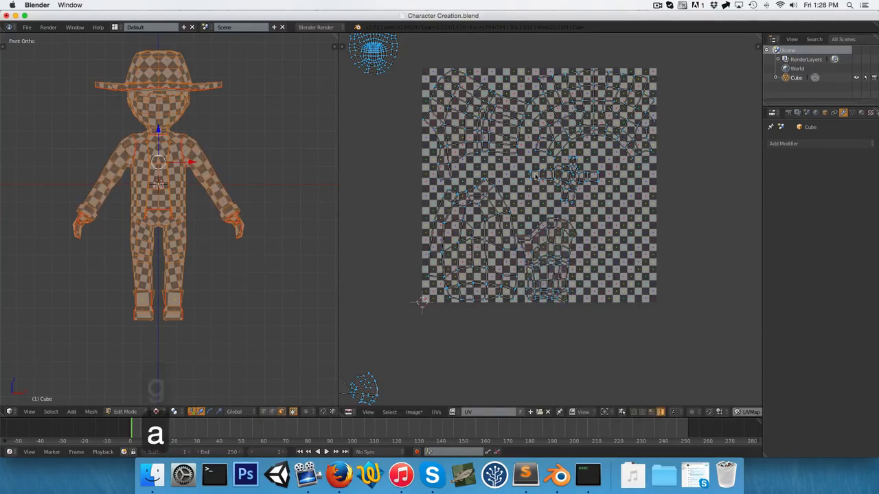
pyautogui.hotkey('ctrl', 'l')
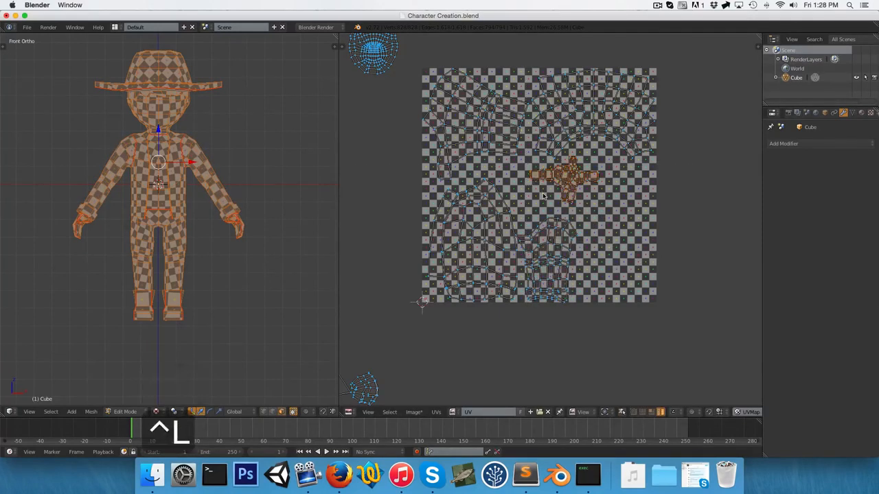
pyautogui.press('g')
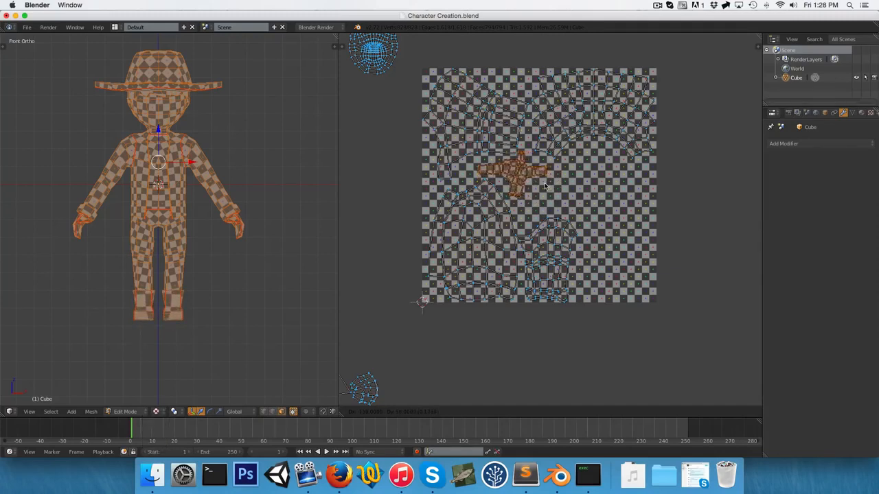
pyautogui.click(549, 184)
pyautogui.press('s')
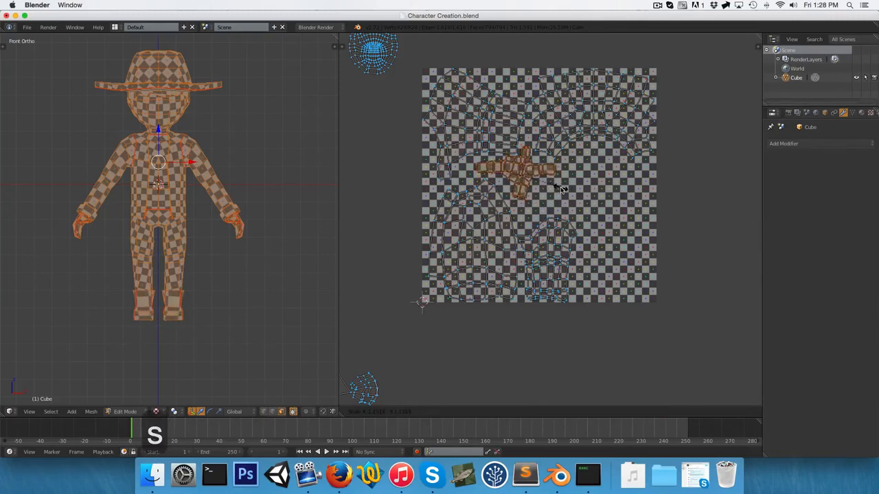
pyautogui.press('g')
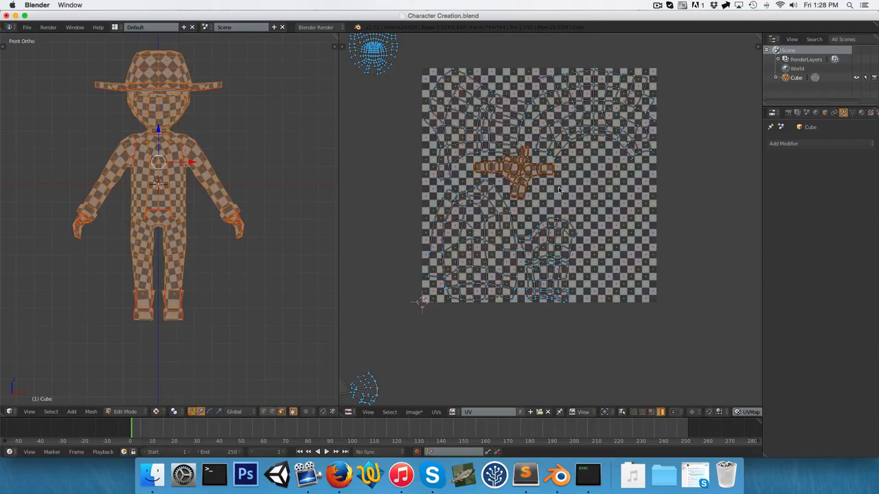
# - Move the small rounded island from beside the large fan island, rotate it and place it directly beneath the tiny fan-shaped island
pyautogui.scroll(-6, 229, 253)
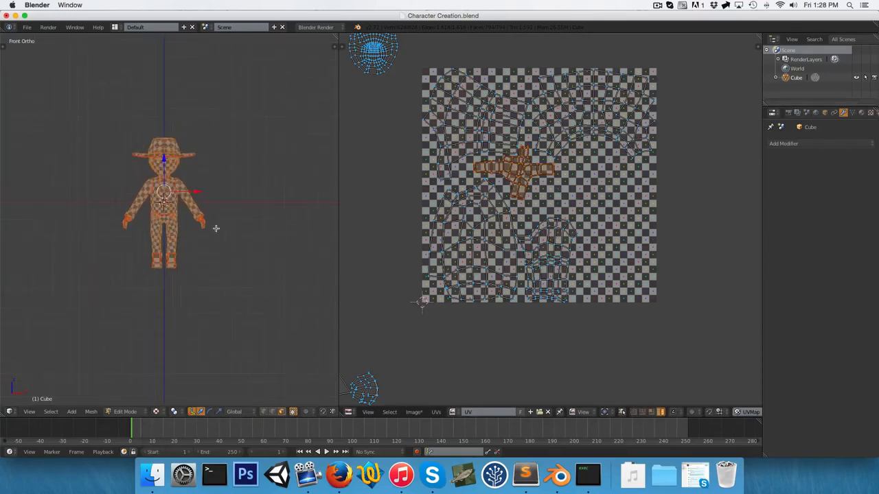
pyautogui.scroll(-5, 398, 190)
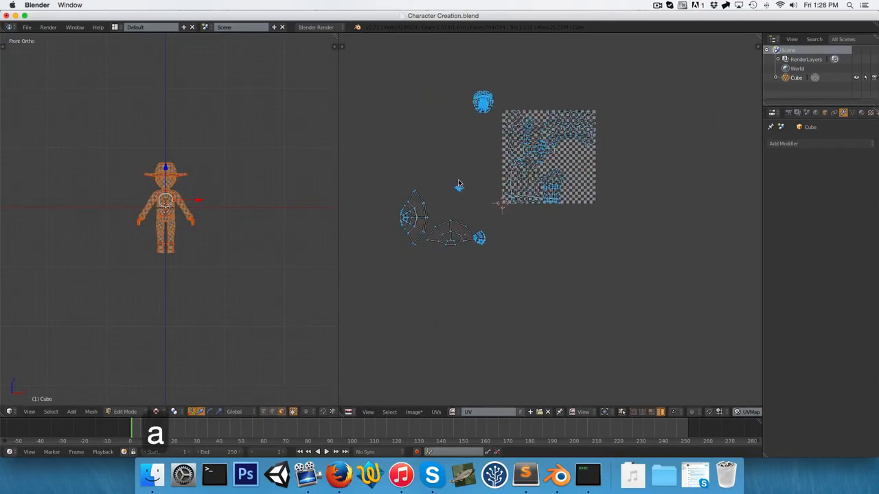
pyautogui.scroll(7, 458, 183)
pyautogui.moveTo(405, 163); pyautogui.dragTo(655, 144, button='middle')
pyautogui.scroll(-2, 491, 231)
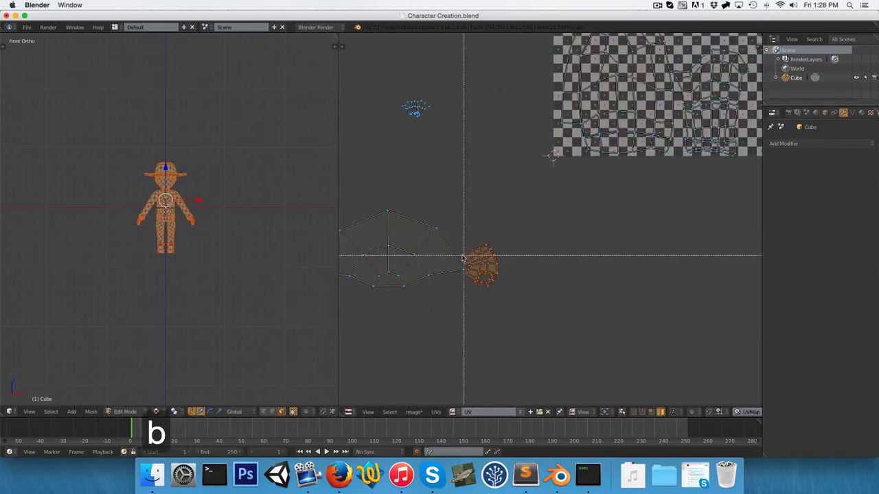
pyautogui.press('g')
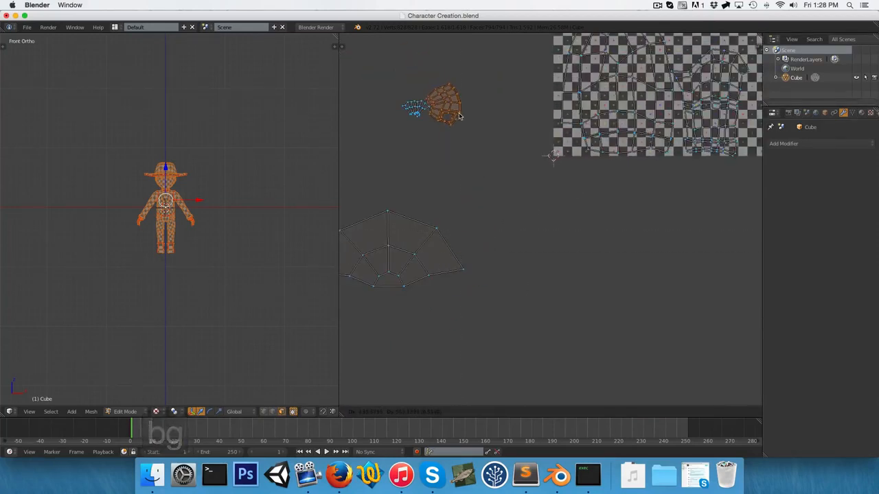
pyautogui.click(459, 117)
pyautogui.press('r')
pyautogui.press('g')
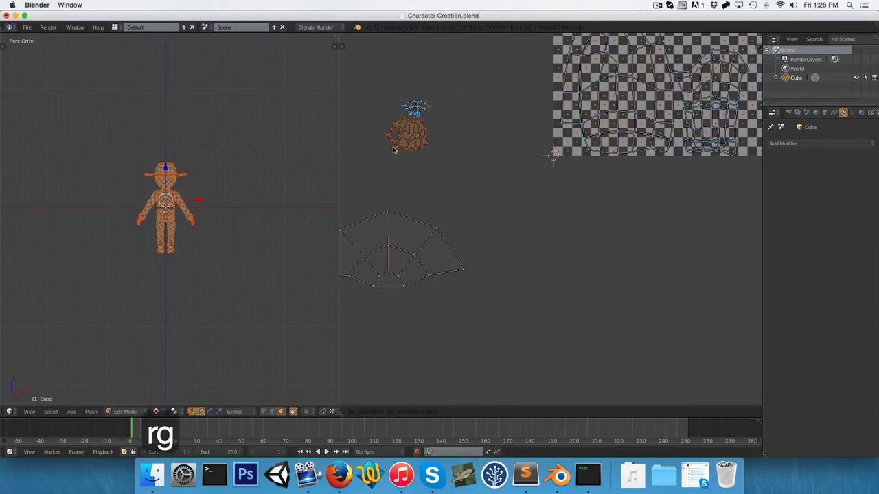
pyautogui.click(396, 149)
# - Move the small rounded and tiny fan-shaped islands together to the left edge of the UV square, shrinking and rotating them
pyautogui.press('a')
pyautogui.press('b')
pyautogui.moveTo(375, 85); pyautogui.dragTo(444, 157)
pyautogui.scroll(-2, 447, 158)
pyautogui.moveTo(450, 159); pyautogui.dragTo(414, 196, button='middle')
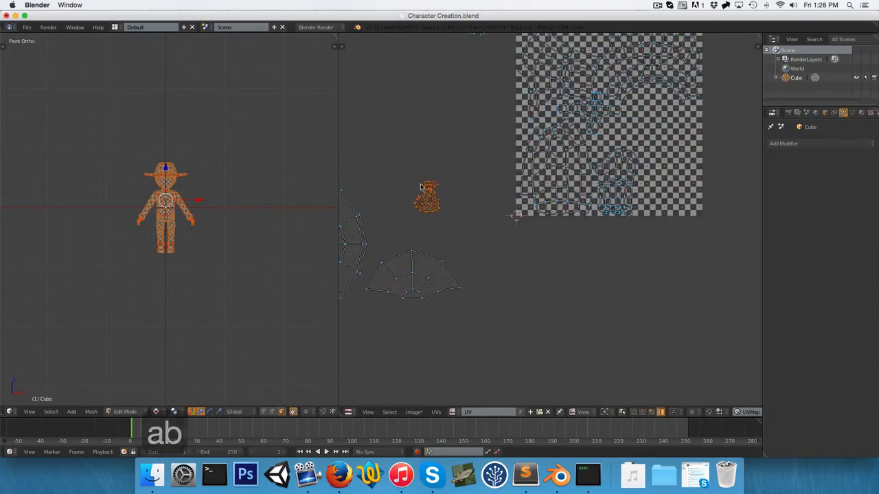
pyautogui.press('g')
pyautogui.click(520, 128)
pyautogui.scroll(3, 522, 130)
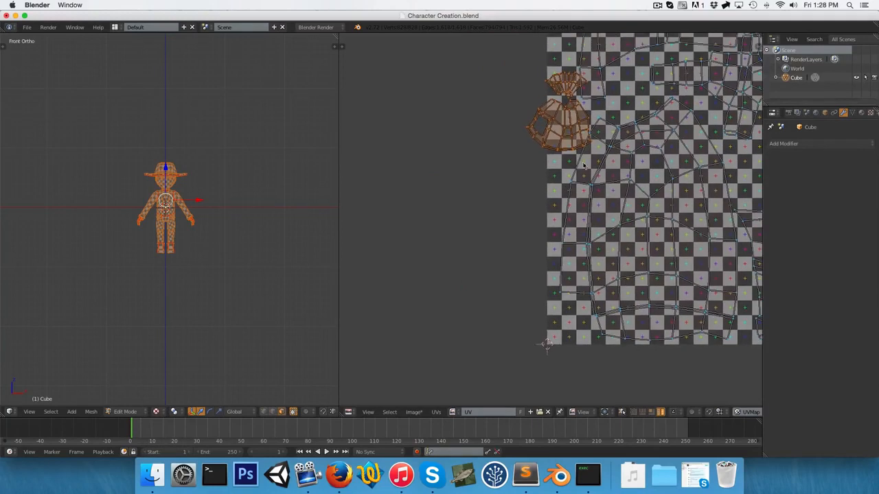
pyautogui.press('s')
pyautogui.press('r')
pyautogui.click(582, 146)
pyautogui.press('g')
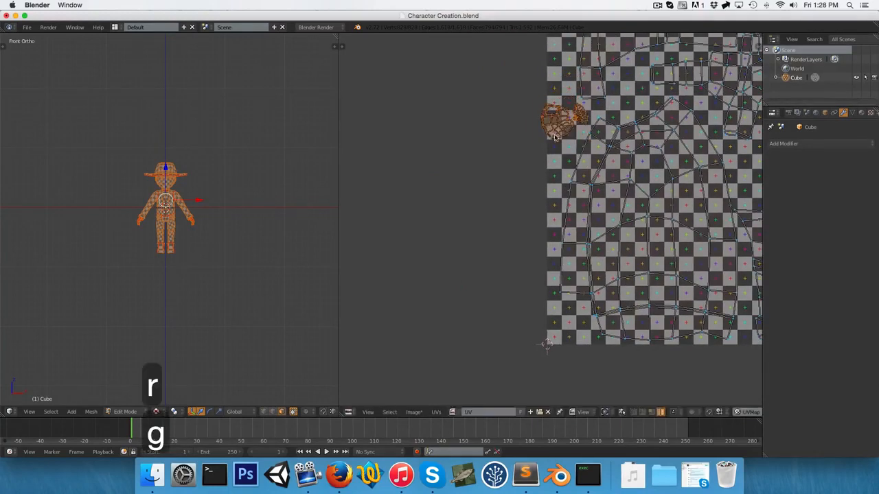
# - Turn the two small islands upright and fit them into the gap above the torso island, adjusting their size
pyautogui.press('r')
pyautogui.click(644, 124)
pyautogui.press('g')
pyautogui.click(644, 108)
pyautogui.press('r')
pyautogui.press('s')
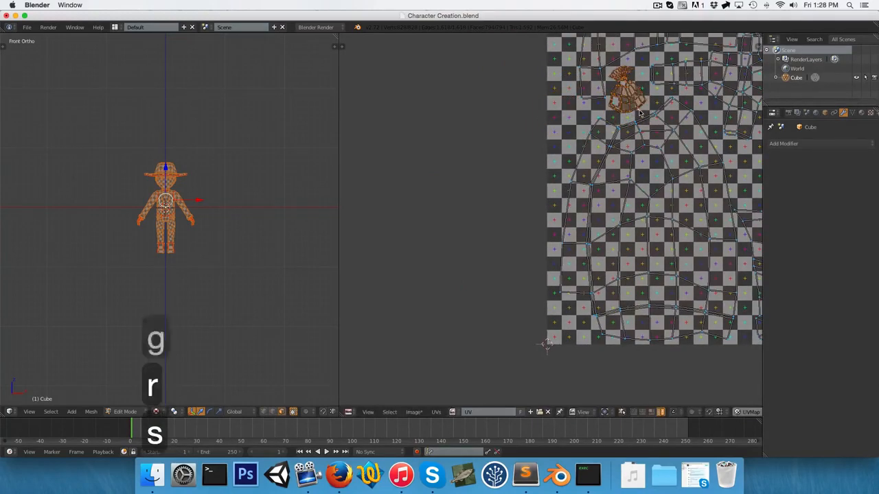
pyautogui.press('g')
pyautogui.click(647, 114)
pyautogui.scroll(-2, 407, 158)
pyautogui.scroll(-3, 407, 158)
pyautogui.press('a')
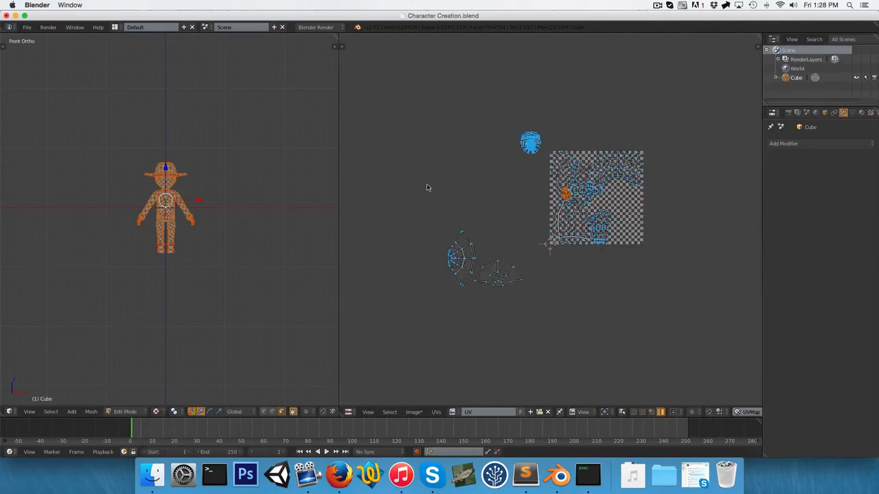
# - Move the dense head island into the UV square beneath the arched island and enlarge it
pyautogui.moveTo(531, 152); pyautogui.dragTo(538, 153)
pyautogui.scroll(3, 536, 151)
pyautogui.moveTo(528, 142); pyautogui.dragTo(448, 177, button='middle')
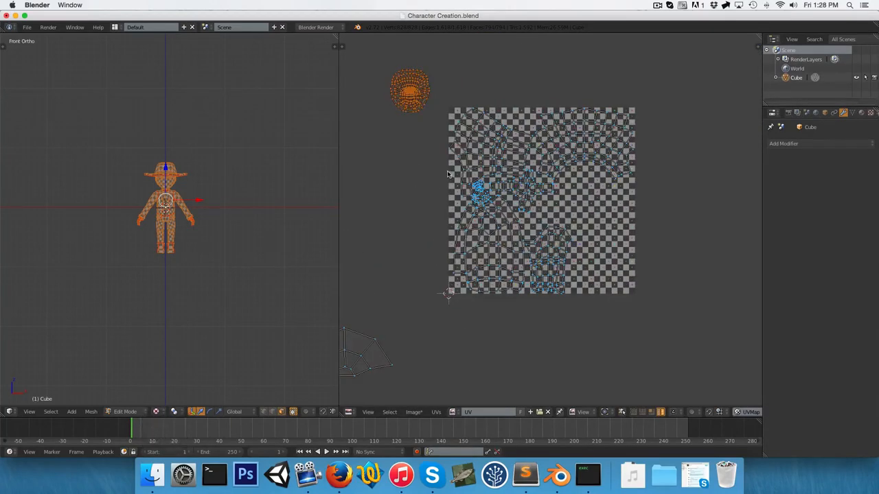
pyautogui.press('g')
pyautogui.press('s')
pyautogui.press('g')
pyautogui.scroll(1, 617, 260)
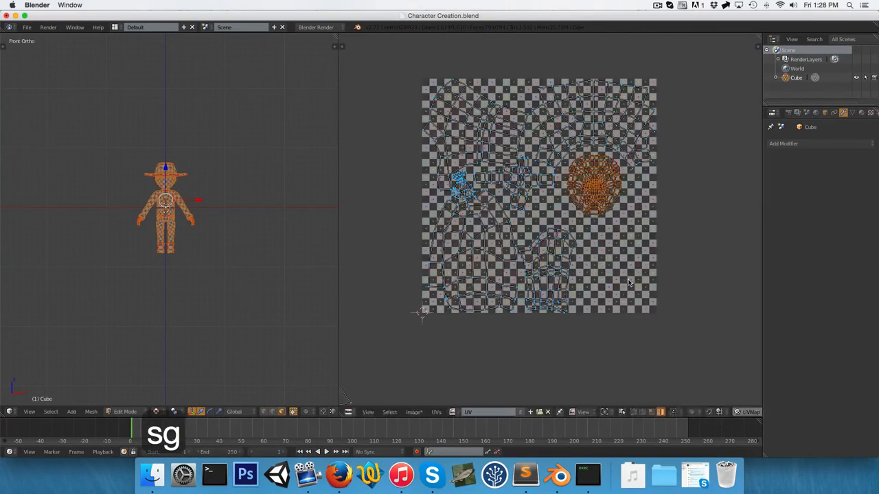
# - Enlarge the dense head island a little and center it in the open space beneath the arched island
pyautogui.press('s')
pyautogui.press('g')
pyautogui.press('s')
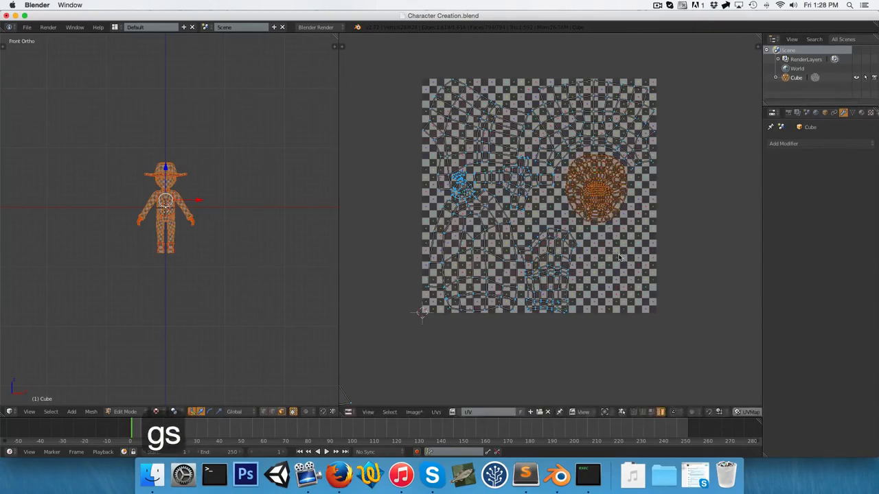
pyautogui.press('g')
pyautogui.press('s')
pyautogui.click(613, 257)
# - Move the large fan island from outside into the lower-right corner of the UV square and rotate it diagonally
pyautogui.scroll(-3, 474, 252)
pyautogui.moveTo(400, 293); pyautogui.dragTo(469, 257, button='middle')
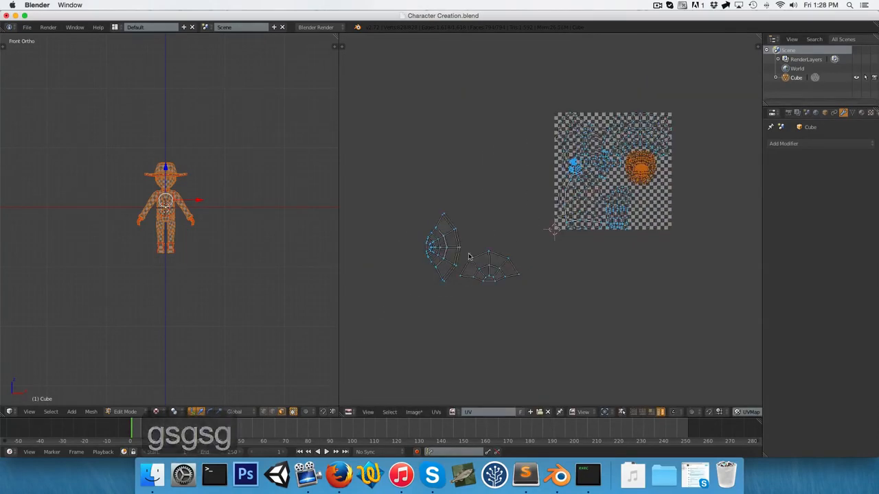
pyautogui.press('a')
pyautogui.rightClick(456, 246)
pyautogui.press('g')
pyautogui.click(659, 216)
pyautogui.press('r')
pyautogui.click(653, 229)
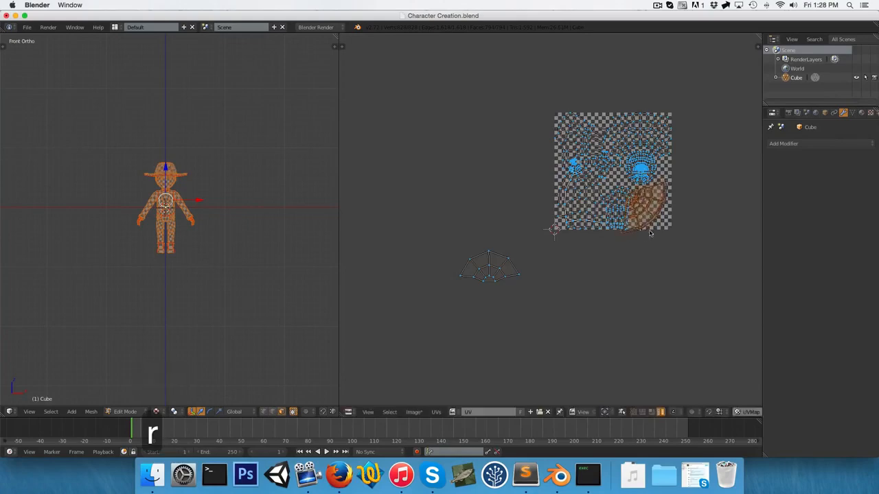
# - Fit the large fan island into the UV square's lower-right corner by fine-tuning its rotation, size and position
pyautogui.scroll(3, 679, 206)
pyautogui.moveTo(745, 176); pyautogui.dragTo(619, 177, button='middle')
pyautogui.press('r')
pyautogui.press('s')
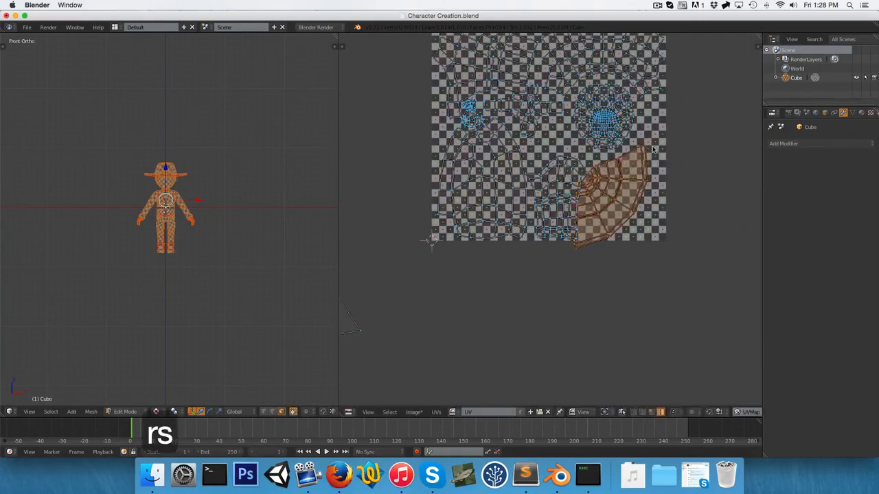
pyautogui.press('g')
pyautogui.press('s')
pyautogui.click(670, 140)
pyautogui.press('g')
pyautogui.click(669, 142)
# - Move the last outside fan island into the gap above the arm-shaped island, shrinking and rotating it to fit
pyautogui.scroll(-2, 668, 141)
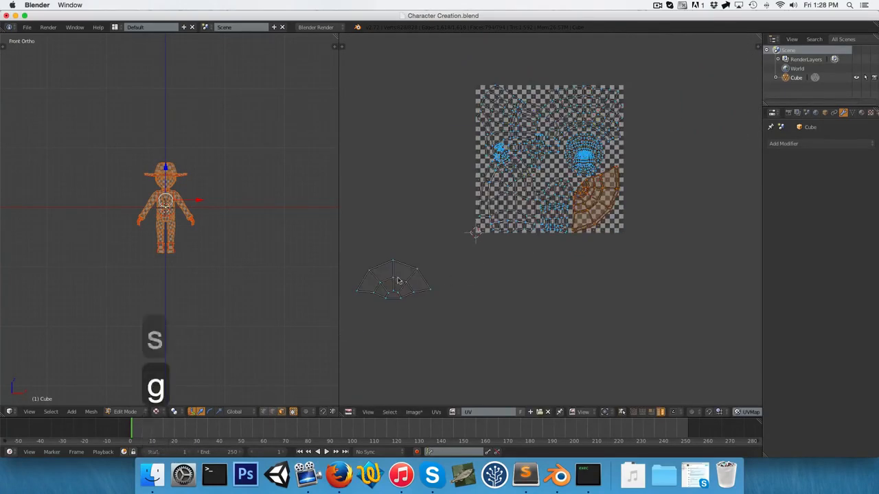
pyautogui.moveTo(351, 248); pyautogui.dragTo(447, 300)
pyautogui.scroll(2, 432, 294)
pyautogui.press('g')
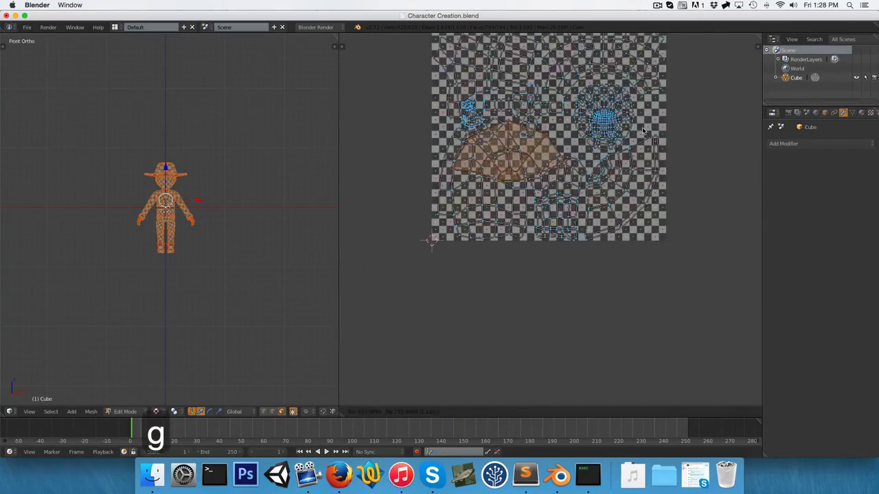
pyautogui.press('s')
pyautogui.press('r')
pyautogui.press('s')
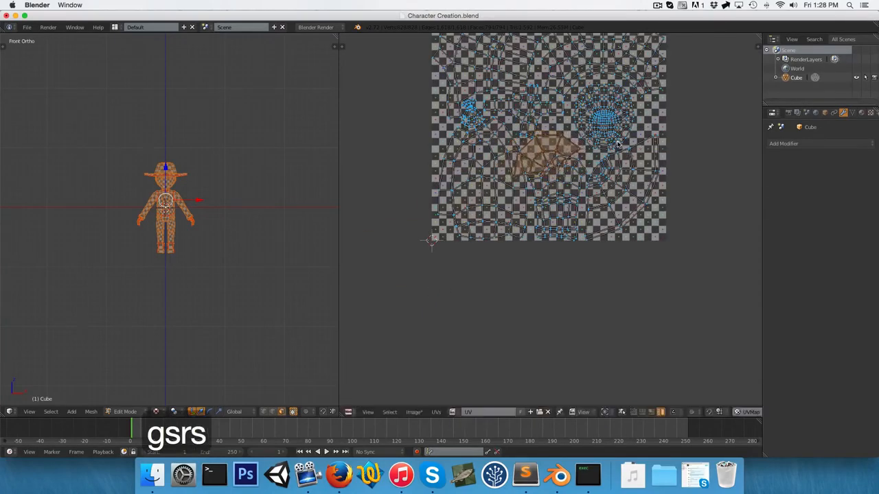
pyautogui.press('g')
pyautogui.click(625, 133)
# - Fine-tune the size of the small fan island so it fills the gap beside the head island
pyautogui.scroll(2, 625, 134)
pyautogui.press('s')
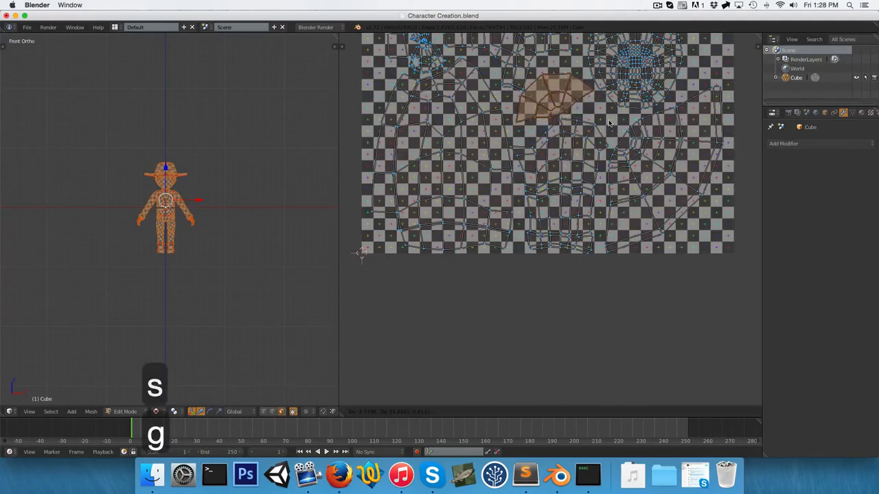
pyautogui.click(609, 125)
pyautogui.press('s')
pyautogui.click(614, 126)
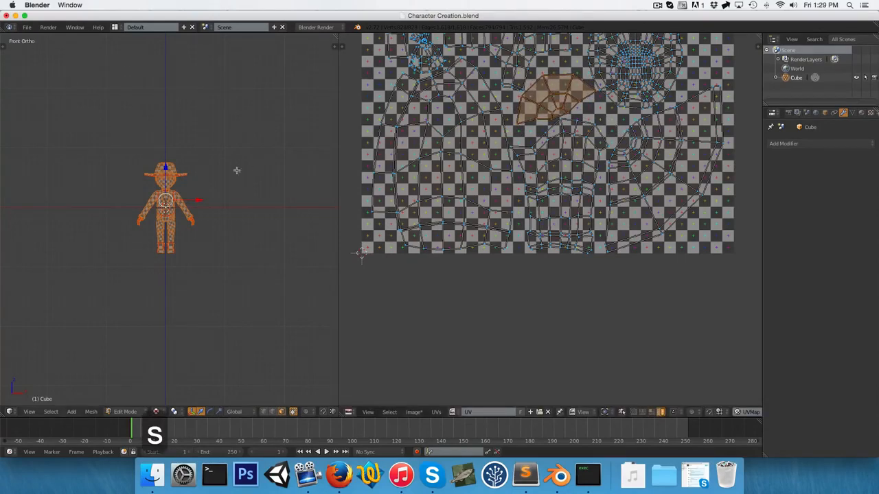
# - Leave mesh editing and check how evenly the UV grid is distributed over the character from the front
pyautogui.press('Tab')
pyautogui.scroll(6, 157, 208)
pyautogui.keyDown('shift'); pyautogui.moveTo(162, 229); pyautogui.dragTo(258, 240, button='middle'); pyautogui.keyUp('shift')
pyautogui.press('KP_1')
pyautogui.scroll(2, 211, 243)
pyautogui.scroll(-4, 547, 163)
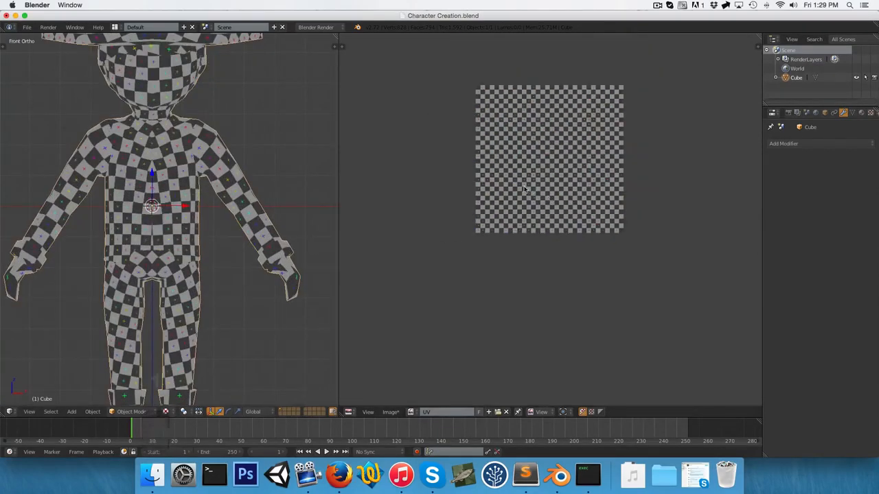
# - Select the whole mesh and replace its UV grid image with a new blank 1024 px image named AO
pyautogui.press('Tab')
pyautogui.press('a')
pyautogui.press('a')
pyautogui.scroll(3, 547, 163)
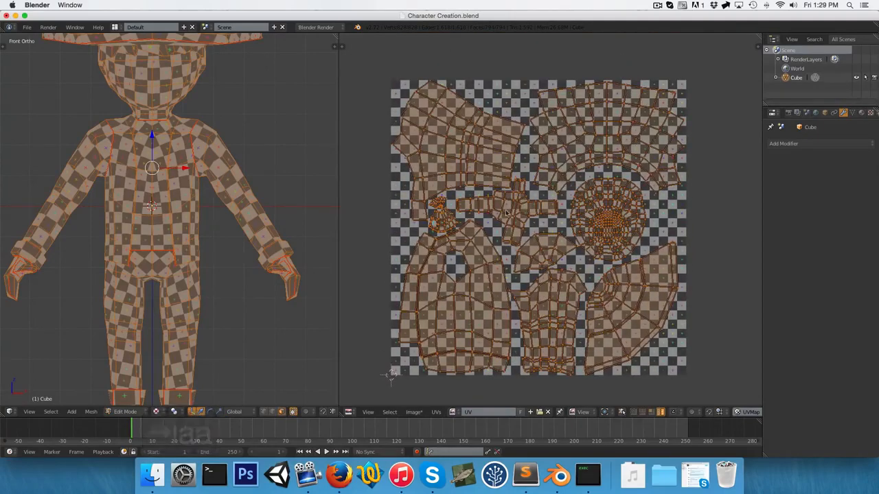
pyautogui.scroll(-2, 171, 240)
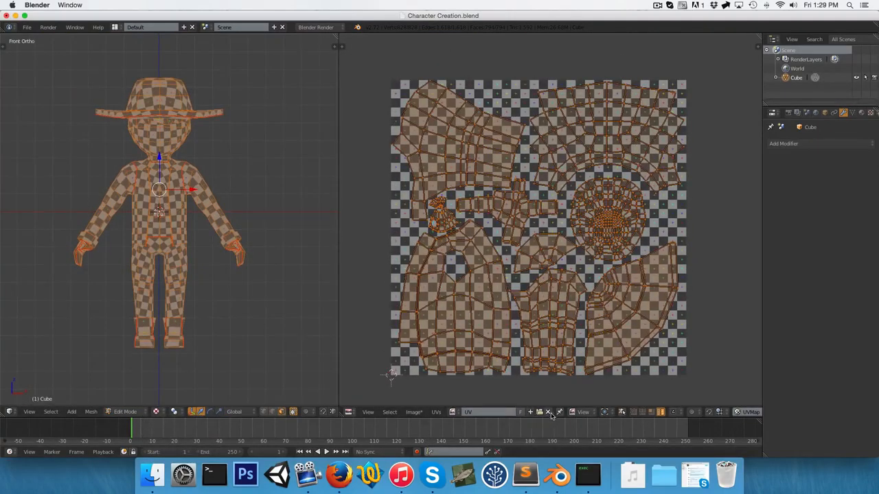
pyautogui.click(548, 413)
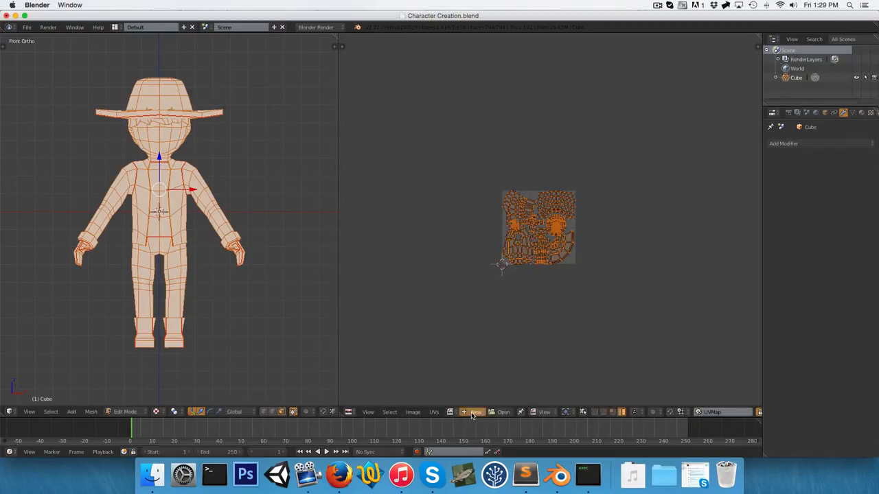
pyautogui.click(473, 413)
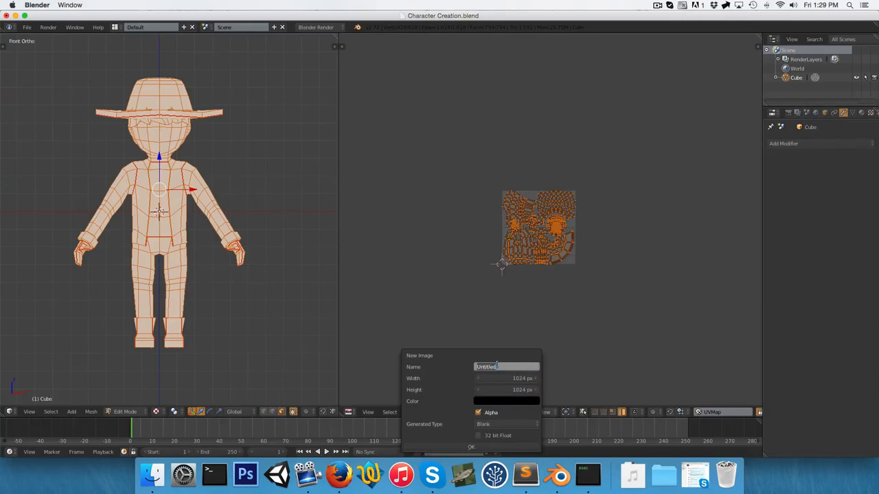
pyautogui.press('Return')
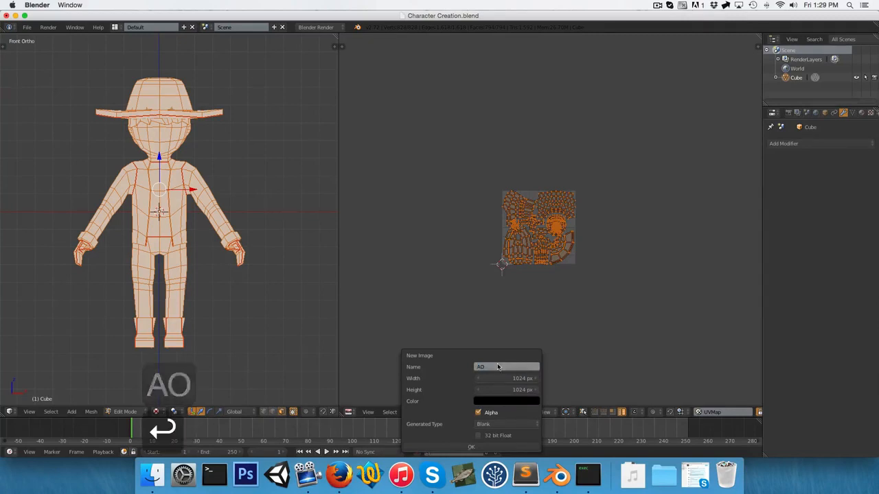
pyautogui.click(473, 447)
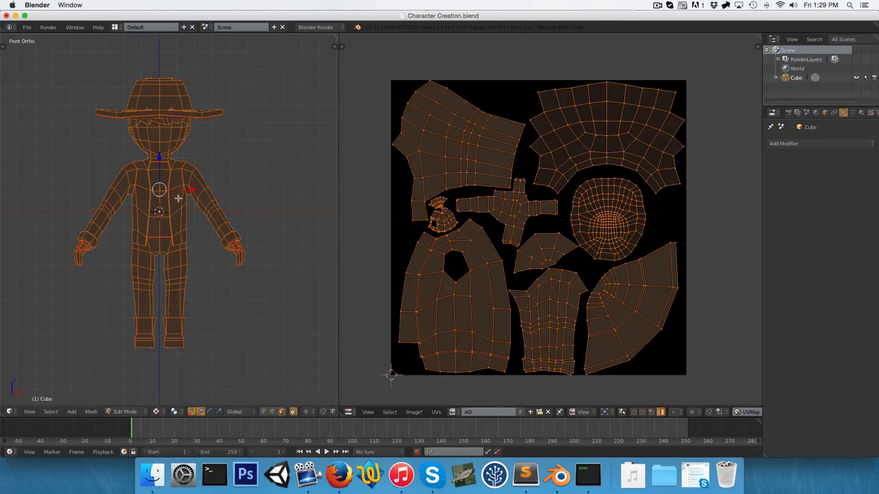
# - Show the character in solid shading outside mesh editing and examine the head, hat and neck up close
pyautogui.press('Tab')
pyautogui.scroll(3, 177, 160)
pyautogui.hotkey('alt', 'z')
pyautogui.moveTo(176, 161); pyautogui.dragTo(210, 180, button='middle')
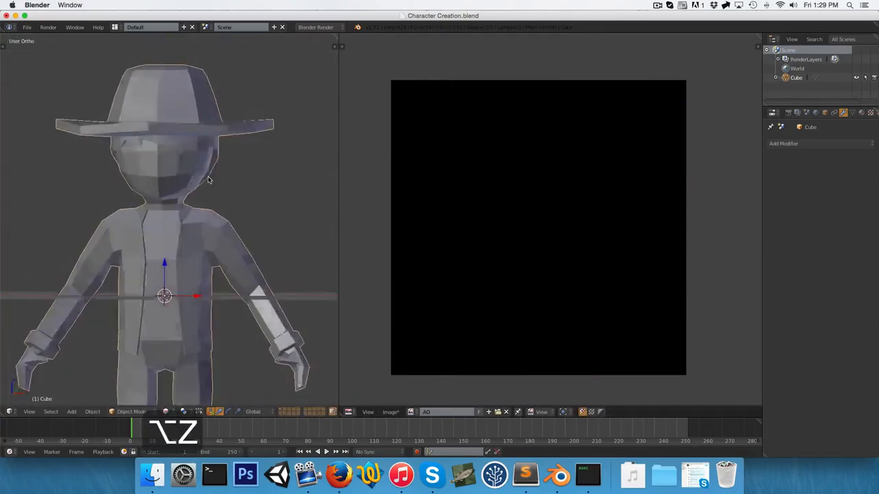
pyautogui.scroll(-2, 199, 179)
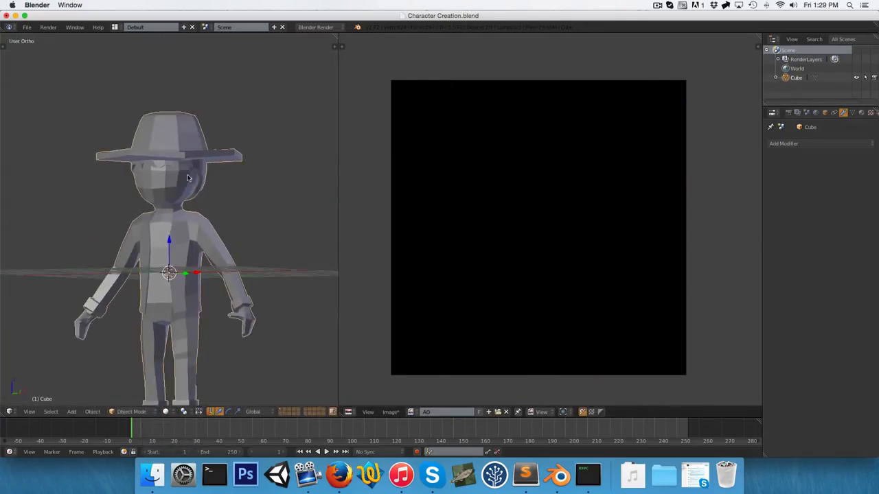
pyautogui.scroll(6, 189, 176)
pyautogui.keyDown('shift'); pyautogui.moveTo(162, 96); pyautogui.dragTo(229, 156, button='middle'); pyautogui.keyUp('shift')
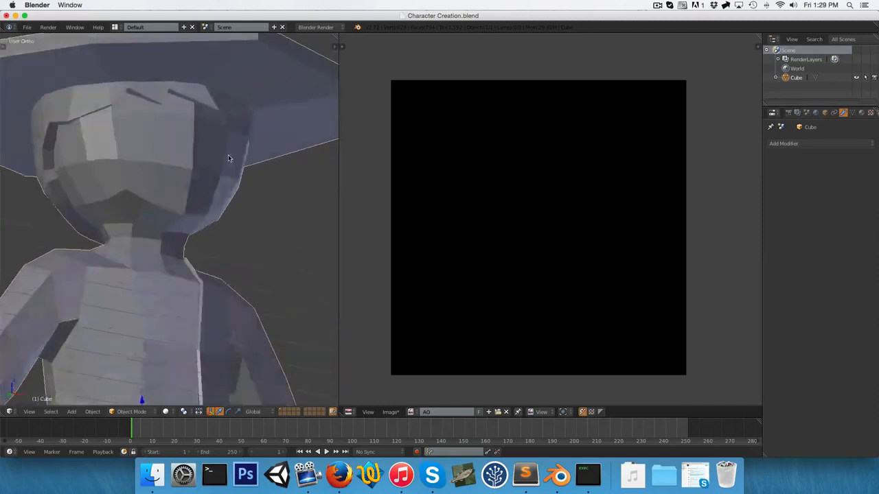
pyautogui.scroll(-2, 228, 155)
pyautogui.keyDown('shift'); pyautogui.moveTo(190, 204); pyautogui.dragTo(197, 170, button='middle'); pyautogui.keyUp('shift')
pyautogui.scroll(-2, 162, 198)
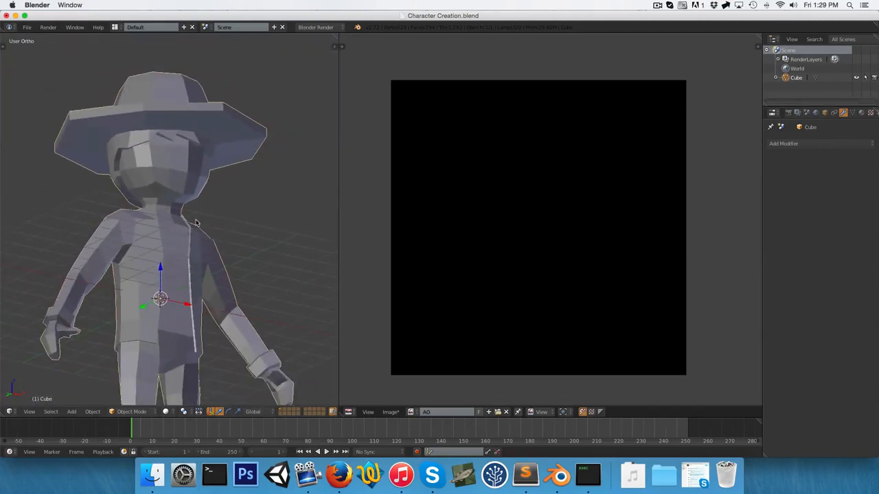
# - Examine the jacket hem and the tops of the legs from several angles
pyautogui.keyDown('shift'); pyautogui.moveTo(197, 219); pyautogui.dragTo(195, 92, button='middle'); pyautogui.keyUp('shift')
pyautogui.scroll(5, 197, 92)
pyautogui.moveTo(202, 261); pyautogui.dragTo(199, 237, button='middle')
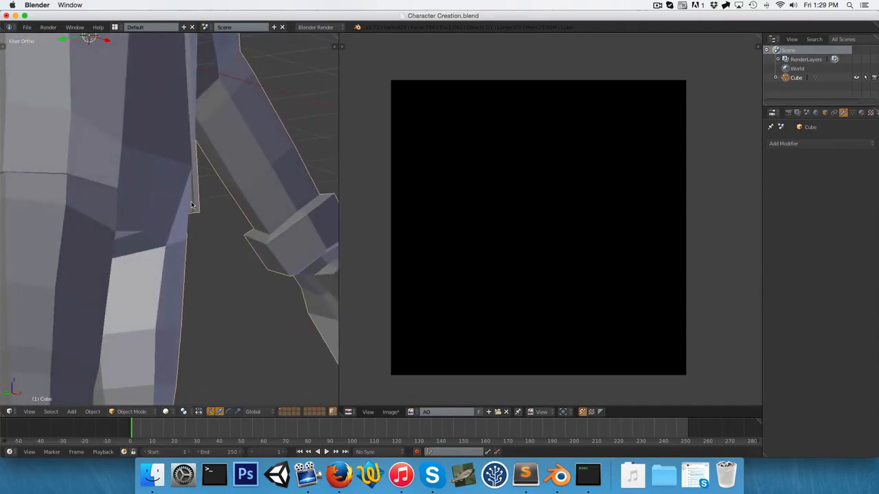
pyautogui.moveTo(190, 201); pyautogui.dragTo(142, 256, button='middle')
pyautogui.scroll(-5, 181, 201)
pyautogui.scroll(-1, 186, 271)
# - Examine the face and the hair edge beneath the hat brim, and view the whole character from the side
pyautogui.keyDown('shift'); pyautogui.moveTo(141, 138); pyautogui.dragTo(139, 167, button='middle'); pyautogui.keyUp('shift')
pyautogui.scroll(5, 138, 167)
pyautogui.scroll(1, 138, 167)
pyautogui.keyDown('shift'); pyautogui.moveTo(99, 116); pyautogui.dragTo(133, 214, button='middle'); pyautogui.keyUp('shift')
pyautogui.moveTo(122, 167); pyautogui.dragTo(100, 204, button='middle')
pyautogui.scroll(-5, 73, 148)
pyautogui.scroll(1, 99, 203)
pyautogui.scroll(4, 69, 128)
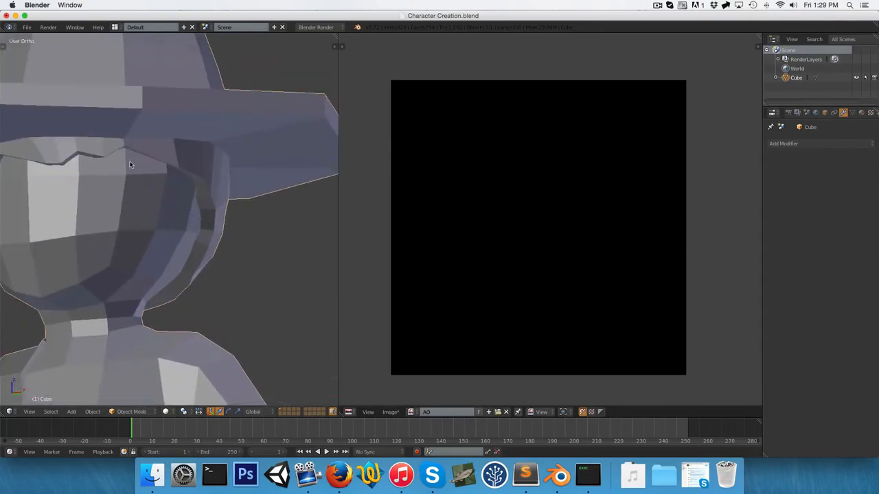
pyautogui.scroll(-8, 165, 165)
pyautogui.press('3')
pyautogui.moveTo(159, 199); pyautogui.dragTo(226, 229, button='middle')
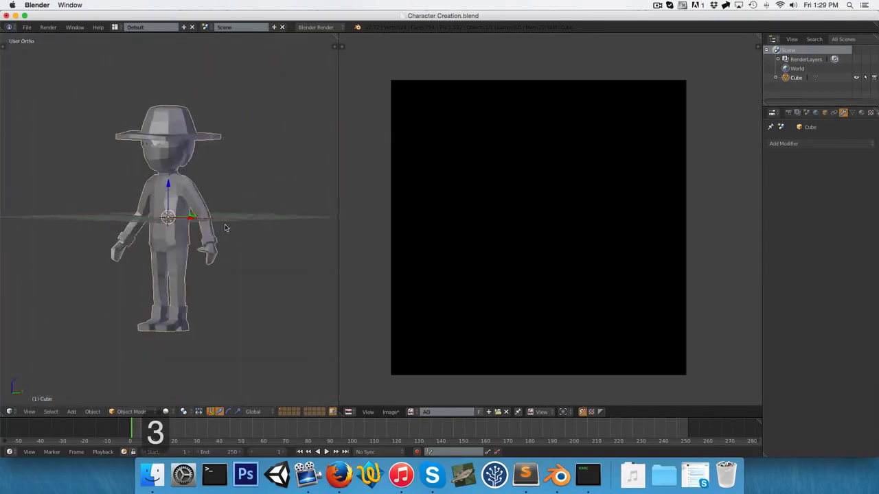
# - Return to mesh editing and bake Ambient Occlusion from the character into the AO image
pyautogui.press('Tab')
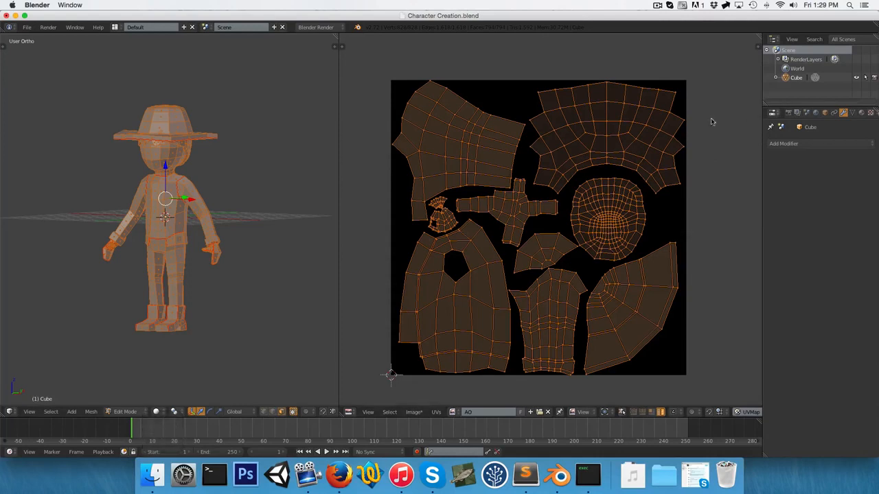
pyautogui.click(789, 113)
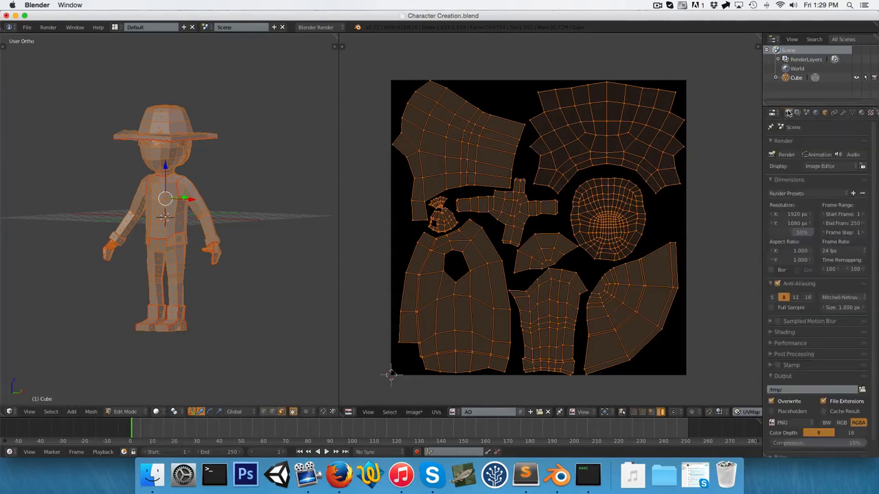
pyautogui.scroll(-1, 791, 456)
pyautogui.click(780, 441)
pyautogui.scroll(-4, 786, 434)
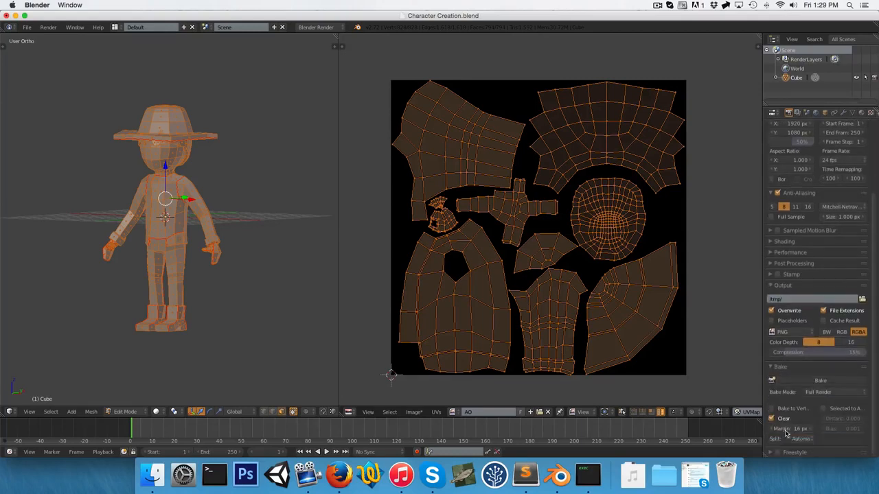
pyautogui.click(823, 393)
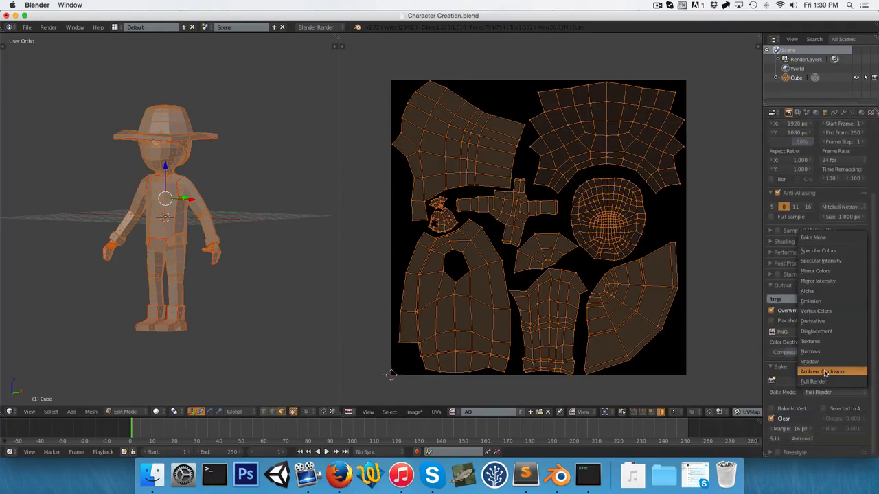
pyautogui.click(822, 371)
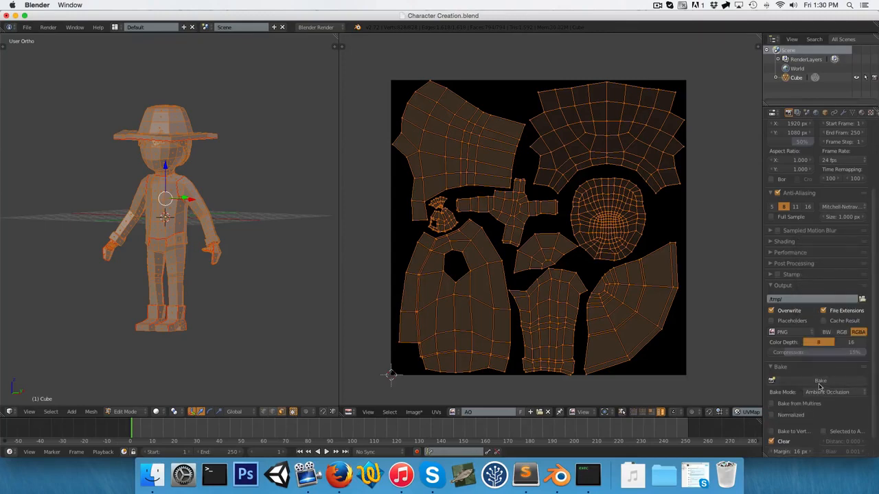
pyautogui.click(817, 382)
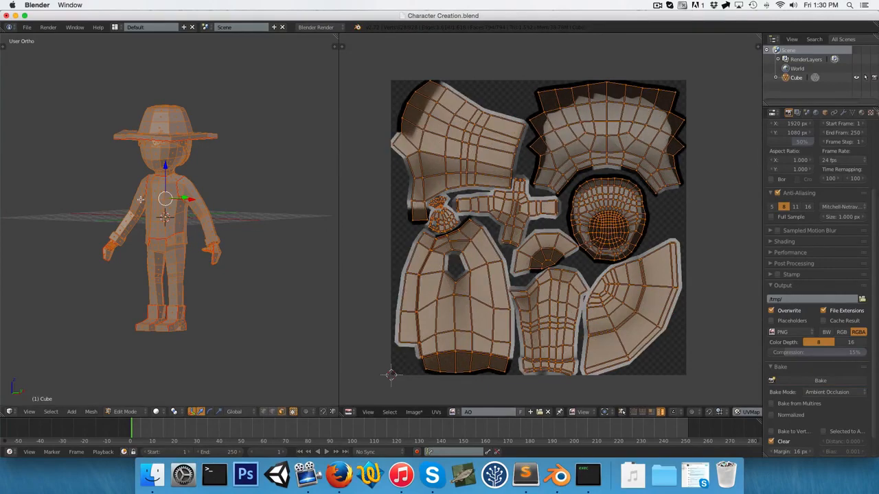
# - Show the character with its texture outside mesh editing and examine the baked shading from the back, sides, front and below
pyautogui.press('Tab')
pyautogui.hotkey('alt', 'z')
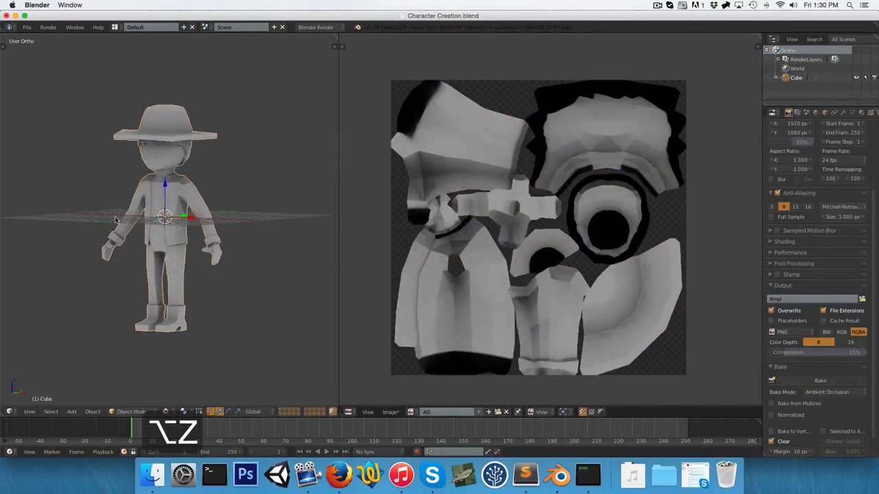
pyautogui.moveTo(147, 208); pyautogui.dragTo(332, 210, button='middle')
pyautogui.scroll(7, 208, 203)
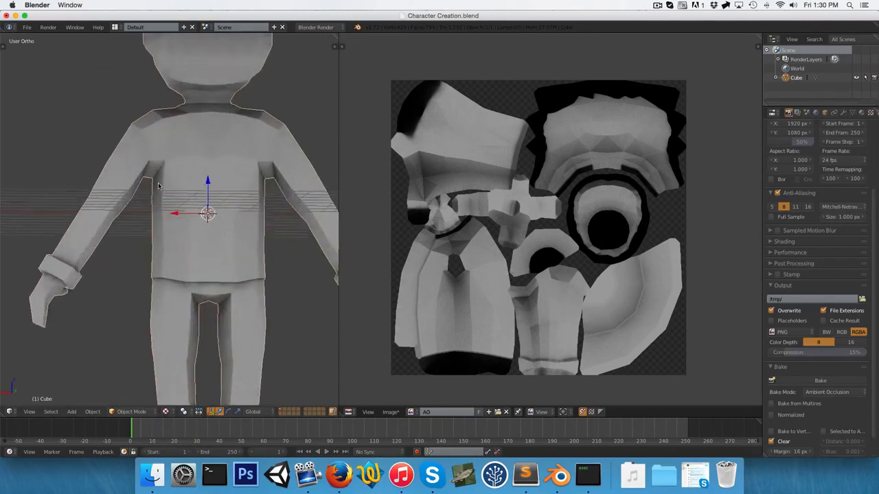
pyautogui.moveTo(184, 158); pyautogui.dragTo(262, 139, button='middle')
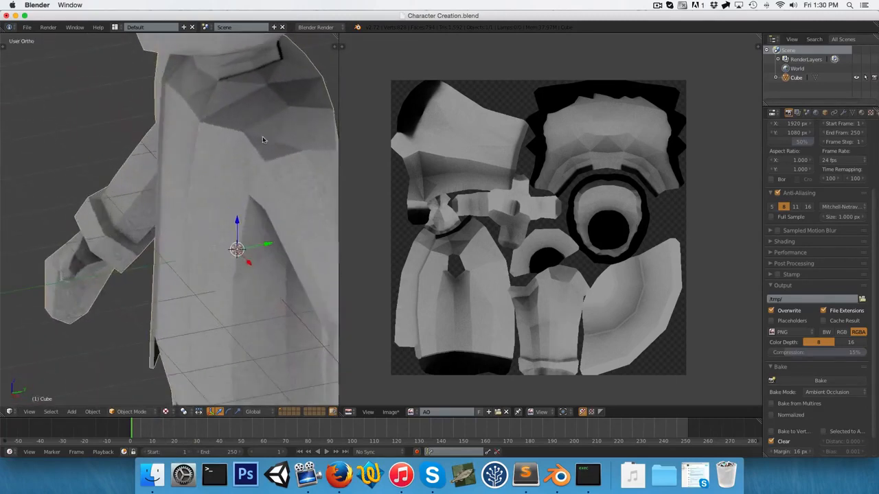
pyautogui.moveTo(280, 95); pyautogui.dragTo(236, 140, button='middle')
pyautogui.scroll(-3, 245, 147)
pyautogui.moveTo(124, 169); pyautogui.dragTo(161, 118, button='middle')
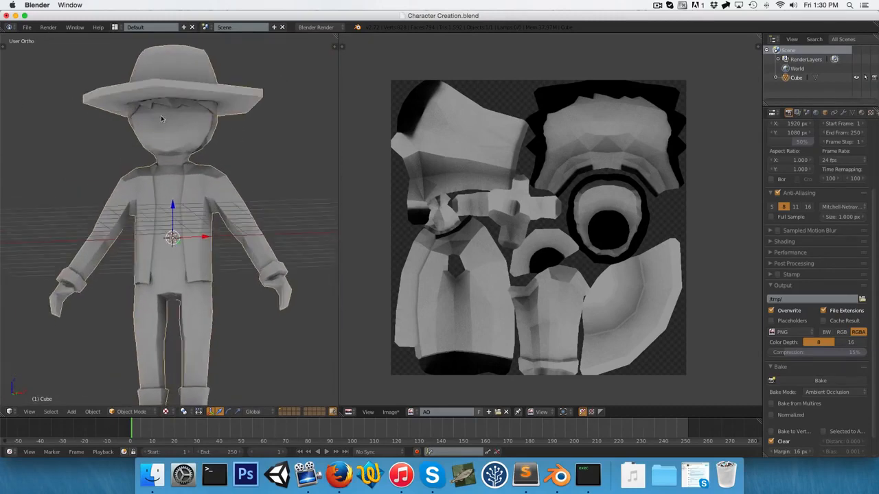
pyautogui.keyDown('shift'); pyautogui.moveTo(118, 260); pyautogui.dragTo(123, 202, button='middle'); pyautogui.keyUp('shift')
pyautogui.moveTo(155, 238); pyautogui.dragTo(159, 110, button='middle')
pyautogui.scroll(4, 165, 254)
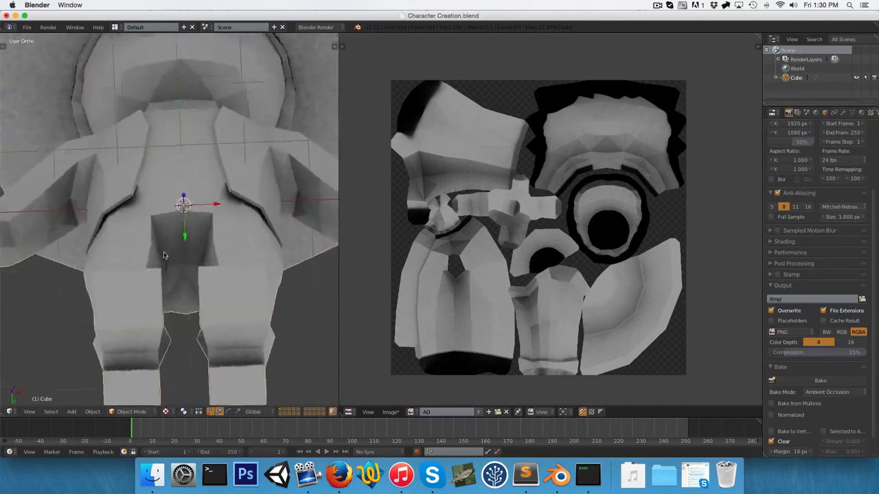
pyautogui.moveTo(165, 254); pyautogui.dragTo(69, 256, button='middle')
pyautogui.scroll(-6, 135, 204)
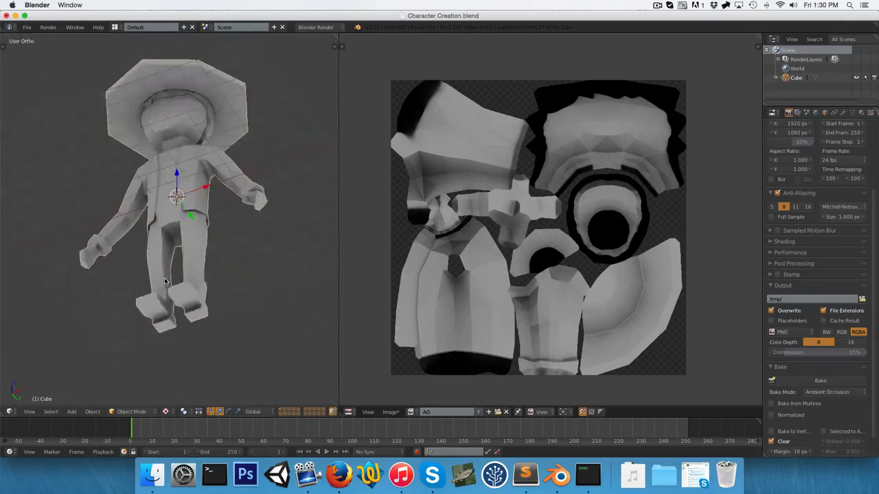
# - In mesh editing, select only the hat's brim and crown and move the hat straight up, clear of the head
pyautogui.press('1')
pyautogui.moveTo(137, 231); pyautogui.dragTo(63, 249, button='middle')
pyautogui.press('KP_1')
pyautogui.press('KP_3')
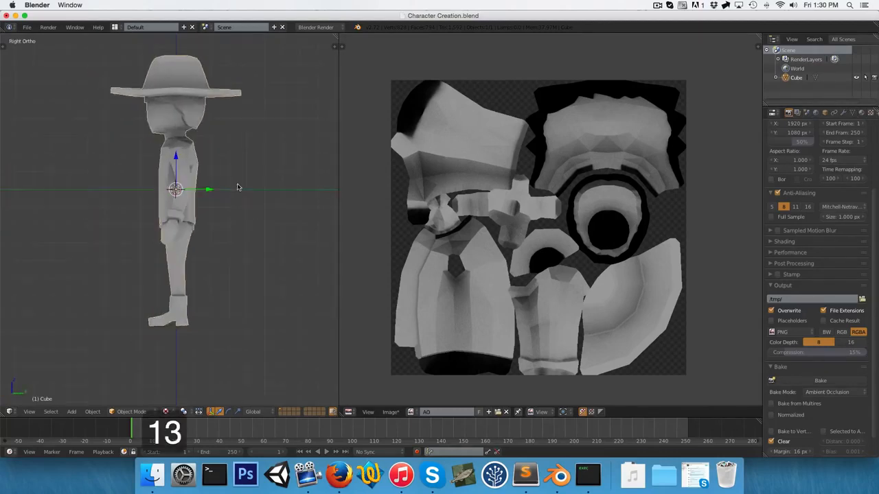
pyautogui.press('Tab')
pyautogui.press('a')
pyautogui.press('l')
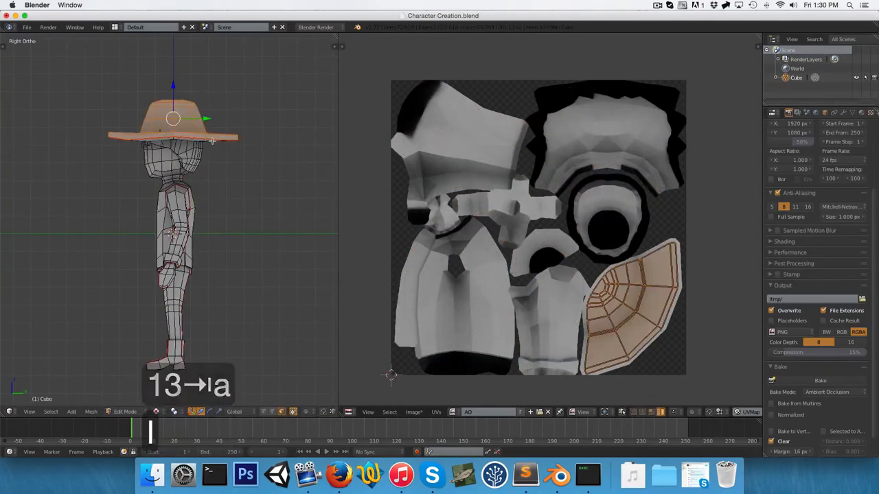
pyautogui.moveTo(215, 137); pyautogui.dragTo(233, 133, button='middle')
pyautogui.press('g')
pyautogui.press('z')
pyautogui.click(212, 82)
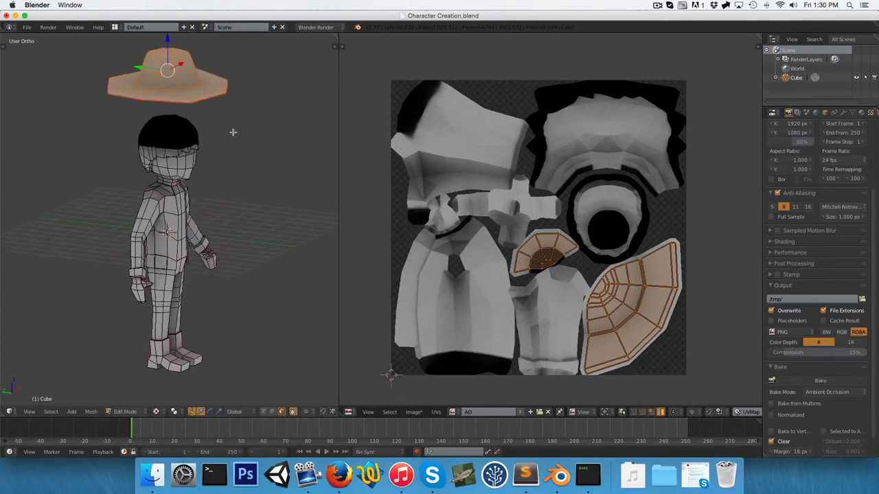
# - In side view, move the selected hat forward and up, well away from the character's head
pyautogui.press('KP_1')
pyautogui.press('ctrl+KP_3')
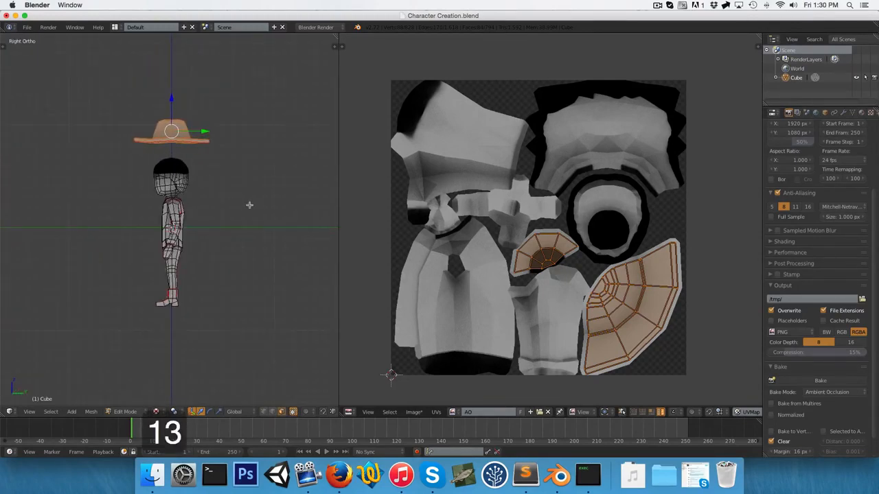
pyautogui.press('g')
pyautogui.click(63, 135)
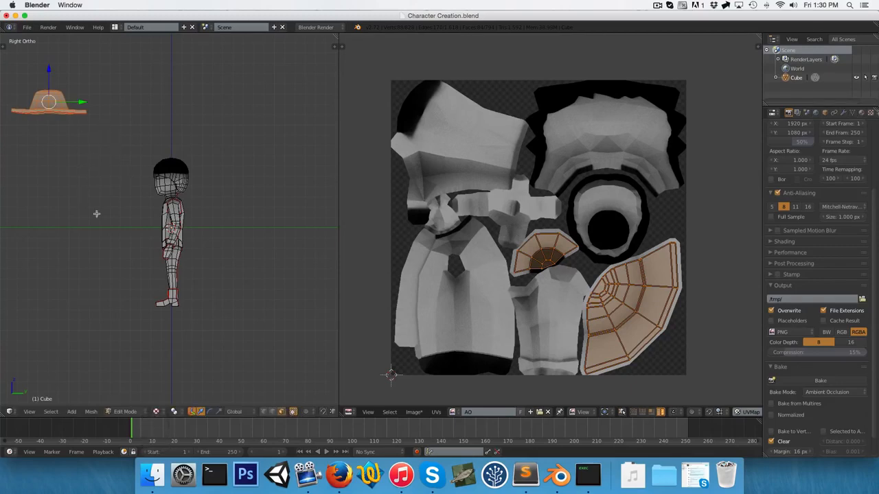
pyautogui.press('g')
pyautogui.moveTo(181, 198); pyautogui.dragTo(196, 217, button='middle')
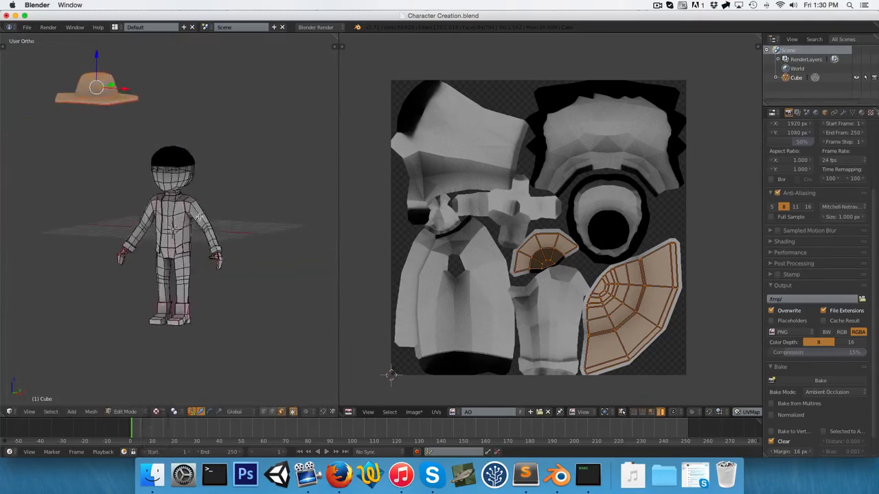
# - Set the World's gather samples to 20 and bake Ambient Occlusion from the character into the AO image
pyautogui.scroll(15, 195, 217)
pyautogui.scroll(-8, 201, 206)
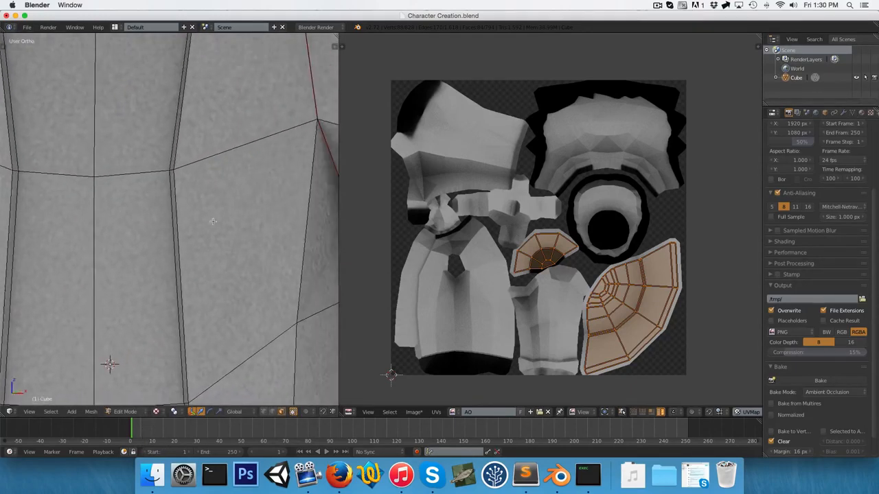
pyautogui.scroll(8, 183, 219)
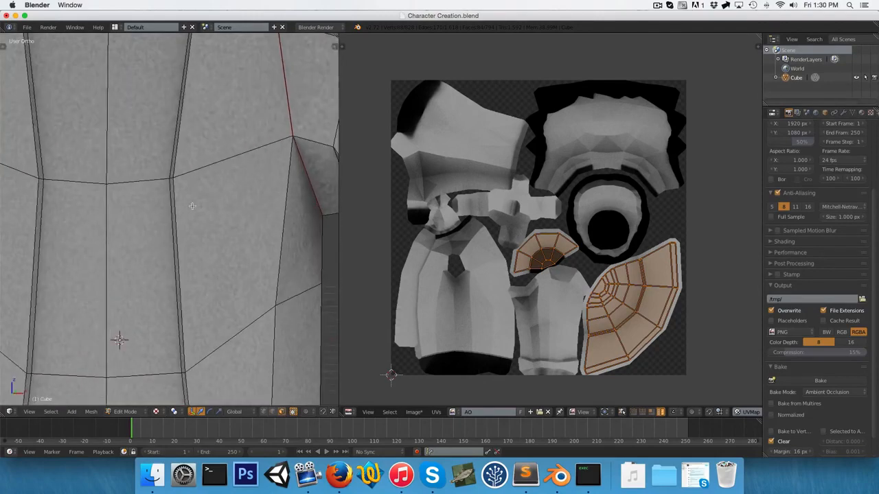
pyautogui.scroll(-5, 206, 205)
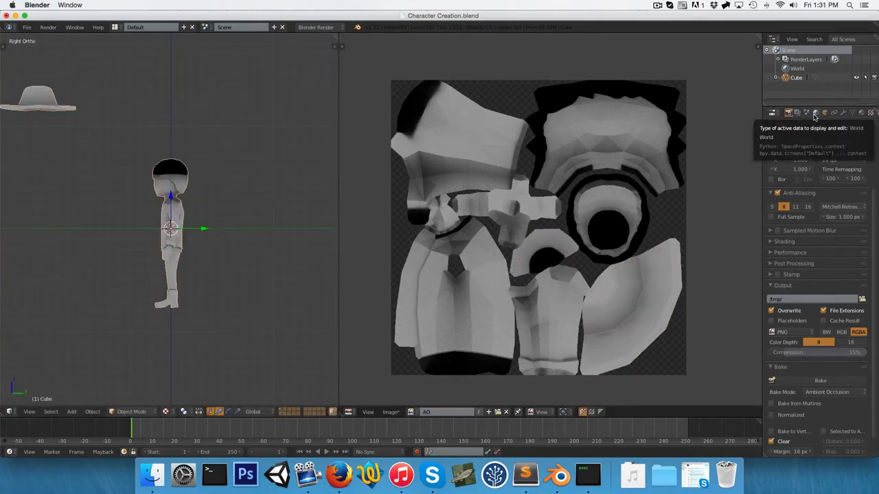
pyautogui.click(817, 113)
pyautogui.scroll(-1, 835, 233)
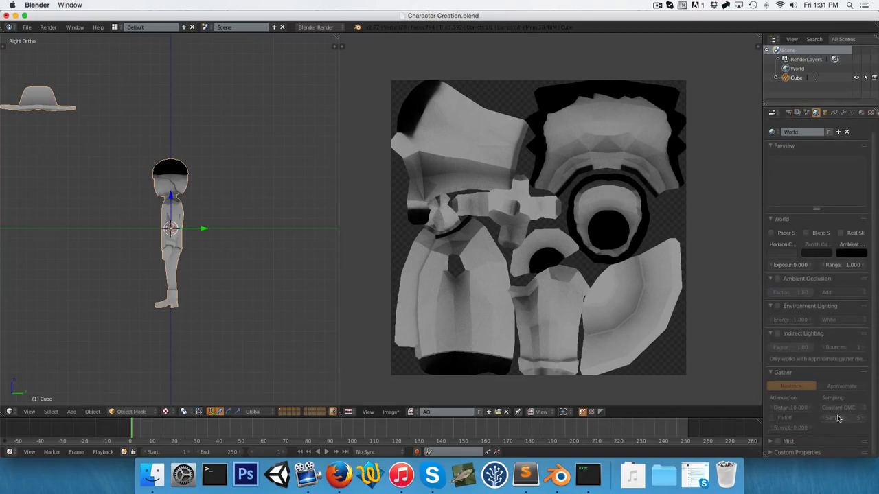
pyautogui.press('BackSpace')
pyautogui.write('20')
pyautogui.press('Return')
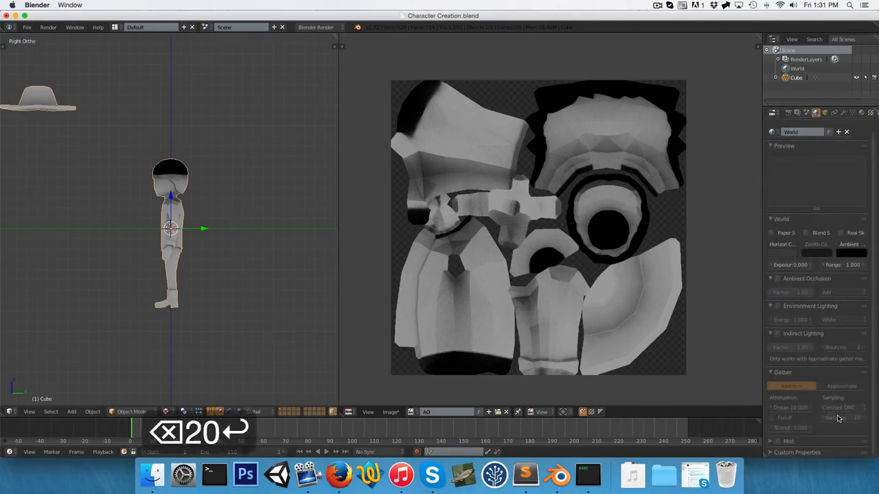
pyautogui.click(789, 112)
pyautogui.click(812, 380)
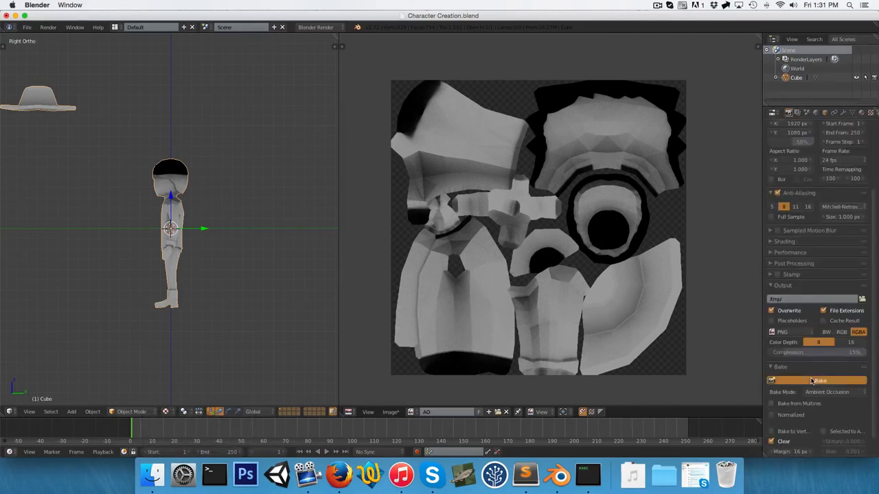
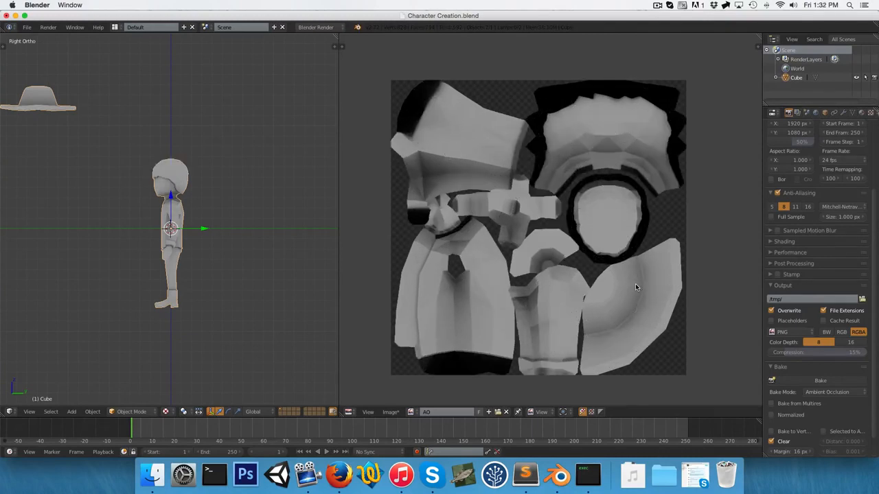
# - Examine the new baked shading on the body, face and top of the head from several angles
pyautogui.moveTo(165, 273); pyautogui.dragTo(60, 302, button='middle')
pyautogui.scroll(8, 181, 269)
pyautogui.scroll(-5, 181, 268)
pyautogui.scroll(-6, 60, 302)
pyautogui.press('1')
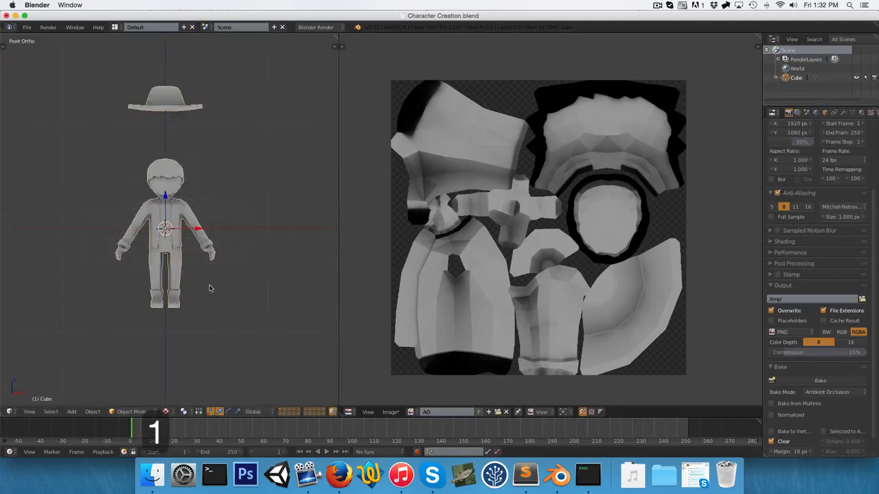
pyautogui.press('3')
pyautogui.scroll(4, 167, 171)
pyautogui.moveTo(168, 172); pyautogui.dragTo(194, 138, button='middle')
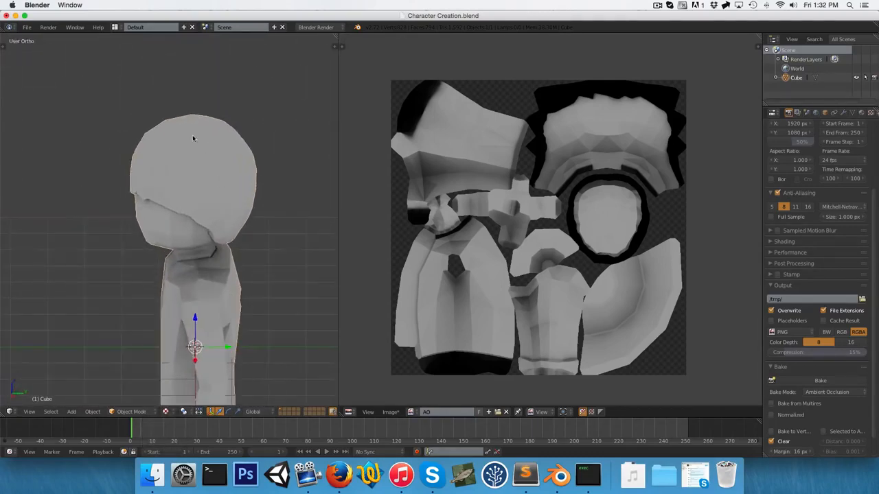
pyautogui.scroll(-4, 194, 138)
pyautogui.press('1')
pyautogui.scroll(-4, 127, 109)
# - In mesh editing, move the hat back onto the head in side view and lower it to fit
pyautogui.press('Tab')
pyautogui.press('z')
pyautogui.press('3')
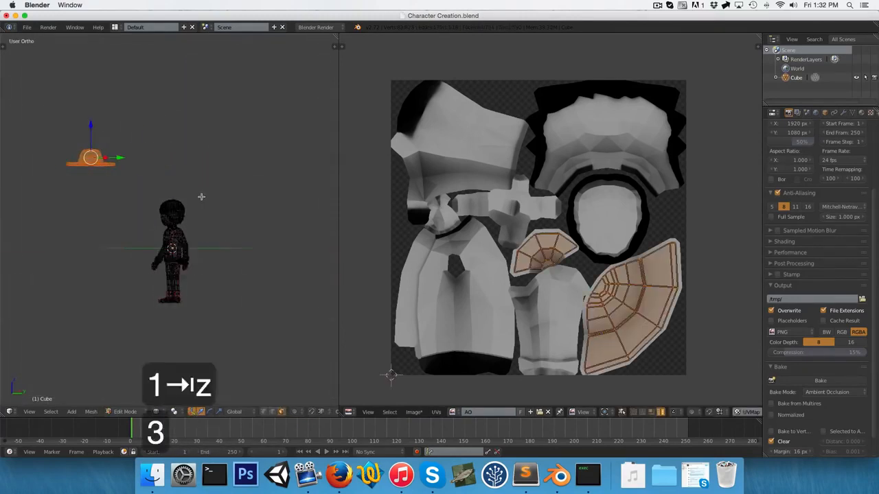
pyautogui.press('g')
pyautogui.click(231, 198)
pyautogui.scroll(7, 211, 204)
pyautogui.press('z')
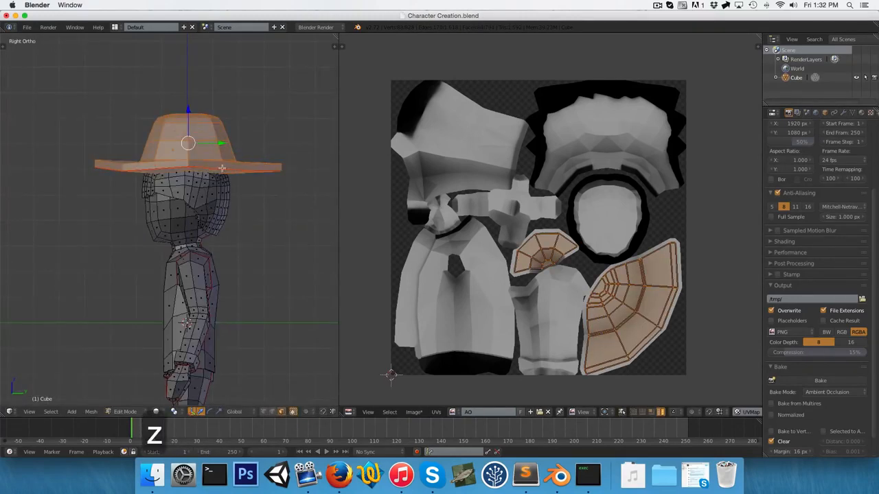
pyautogui.press('g')
pyautogui.click(223, 178)
# - Show the textured character outside mesh editing and examine its shading from below, the side and the front, along with the baked image
pyautogui.press('Tab')
pyautogui.hotkey('alt', 'z')
pyautogui.scroll(-5, 215, 186)
pyautogui.moveTo(221, 228)
pyautogui.mouseDown(button='middle')
pyautogui.moveTo(227, 249)
pyautogui.moveTo(324, 253)
pyautogui.moveTo(207, 254)
pyautogui.moveTo(265, 240)
pyautogui.mouseUp(button='middle')
pyautogui.scroll(6, 226, 294)
pyautogui.keyDown('shift'); pyautogui.moveTo(225, 261); pyautogui.dragTo(277, 104, button='middle'); pyautogui.keyUp('shift')
pyautogui.moveTo(221, 255); pyautogui.dragTo(135, 242, button='middle')
pyautogui.press('1')
pyautogui.scroll(-3, 232, 234)
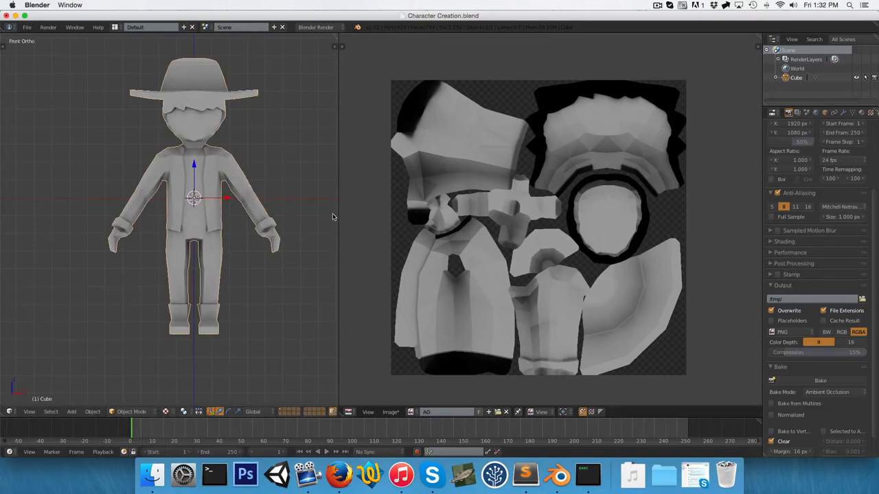
pyautogui.scroll(-2, 506, 247)
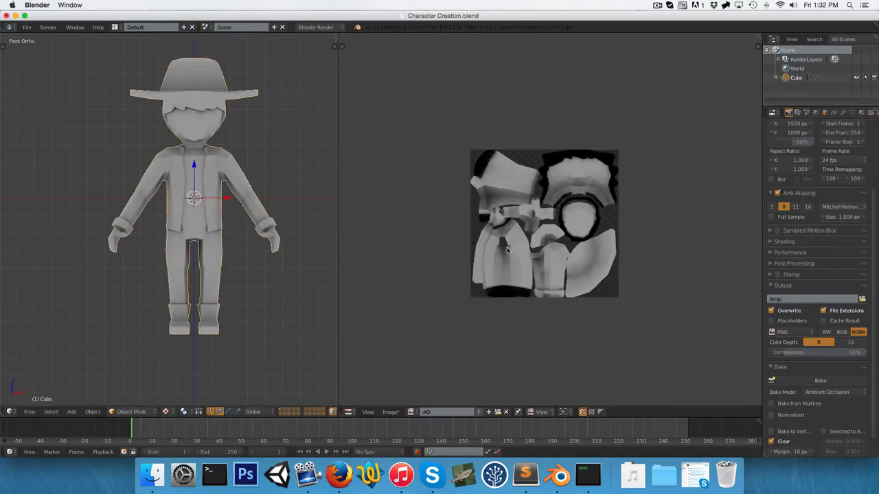
pyautogui.scroll(2, 507, 252)
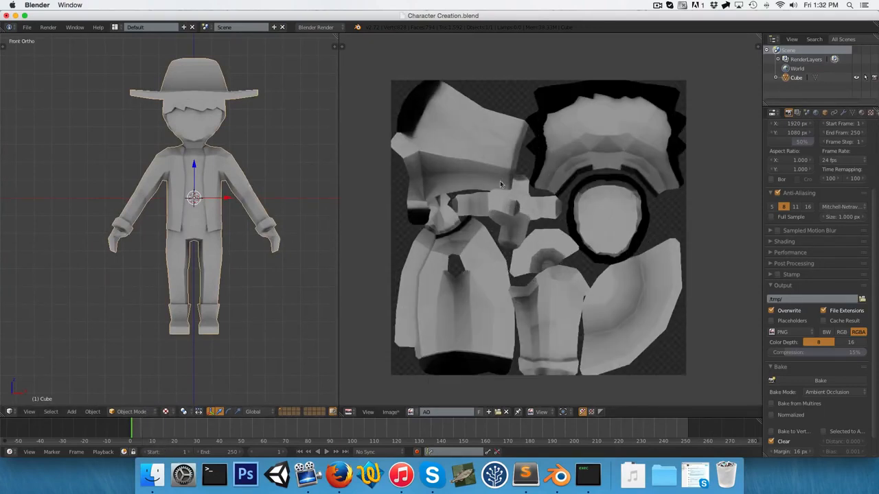
# - Save the baked image as AO.png in PNG format in the "02. Texturing" folder
pyautogui.click(390, 412)
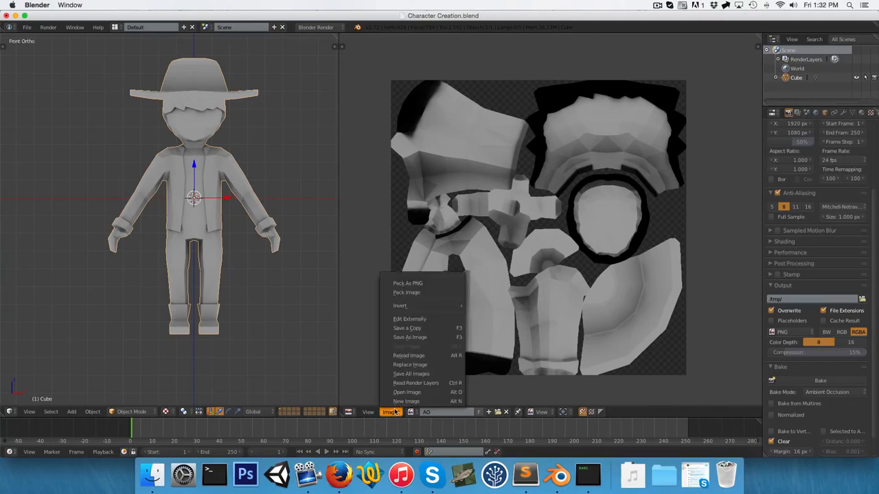
pyautogui.click(452, 339)
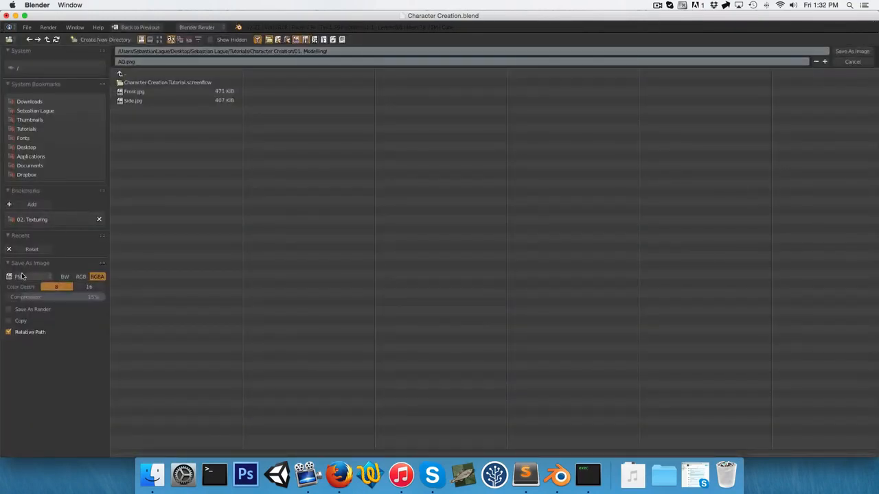
pyautogui.click(31, 221)
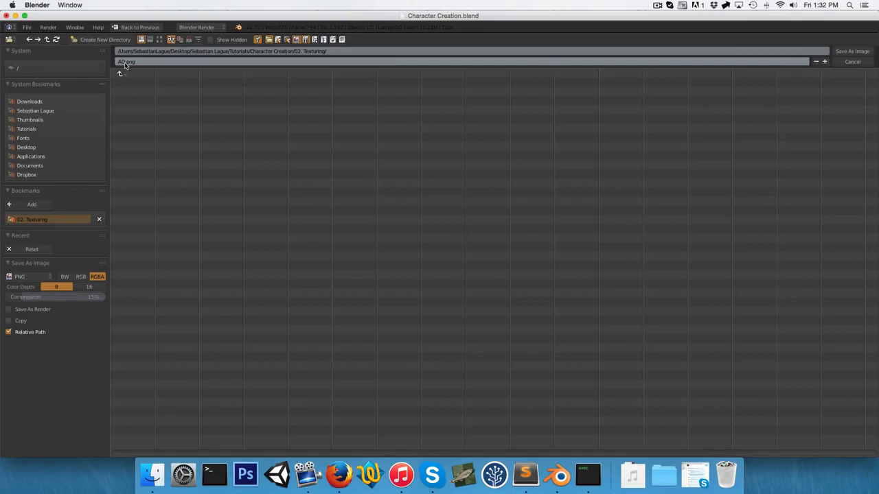
pyautogui.click(851, 51)
# - Select the whole mesh and export its UV layout as "Character UVs.png" at 1024 by 1024 to the "02. Texturing" folder
pyautogui.press('Tab')
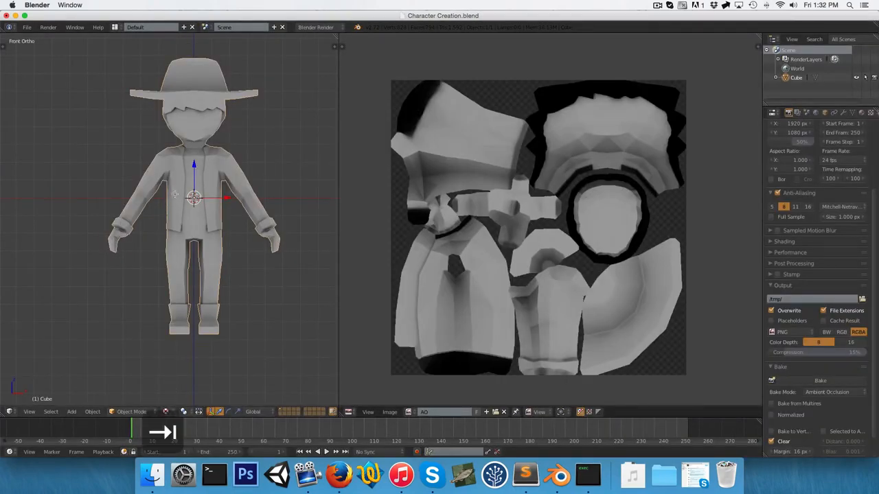
pyautogui.press('a')
pyautogui.press('a')
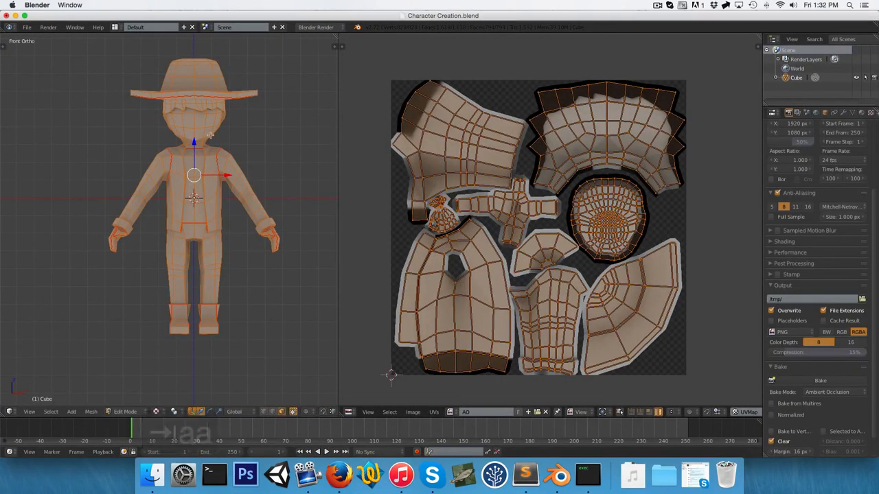
pyautogui.click(436, 412)
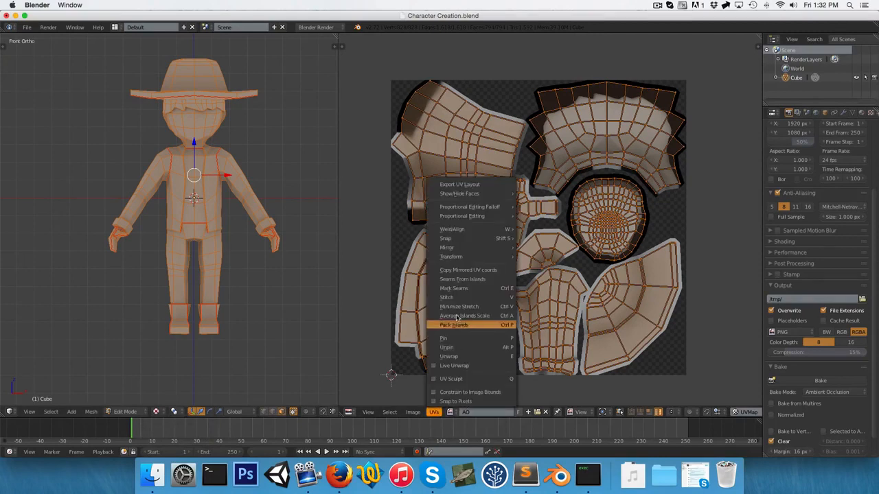
pyautogui.click(459, 186)
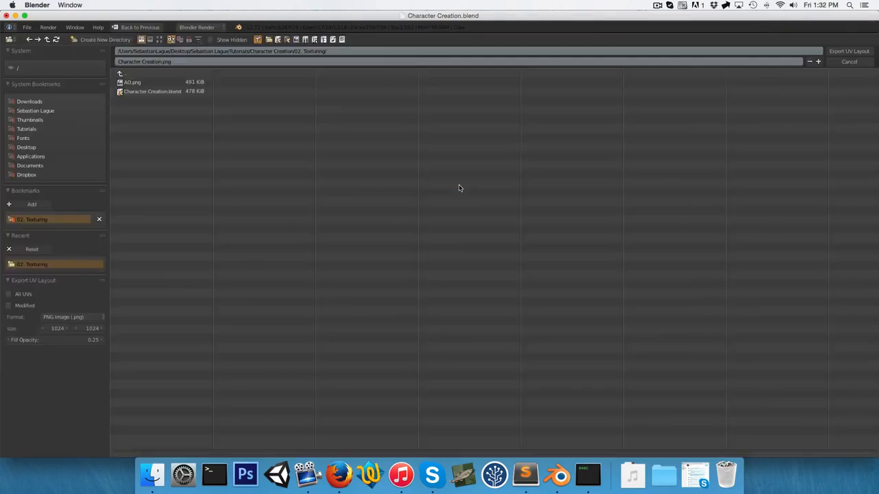
pyautogui.click(131, 62)
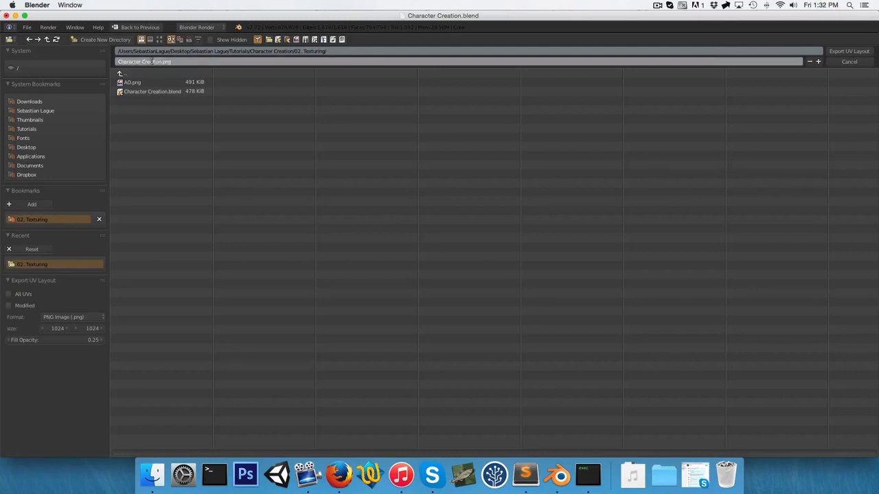
pyautogui.write('UVs')
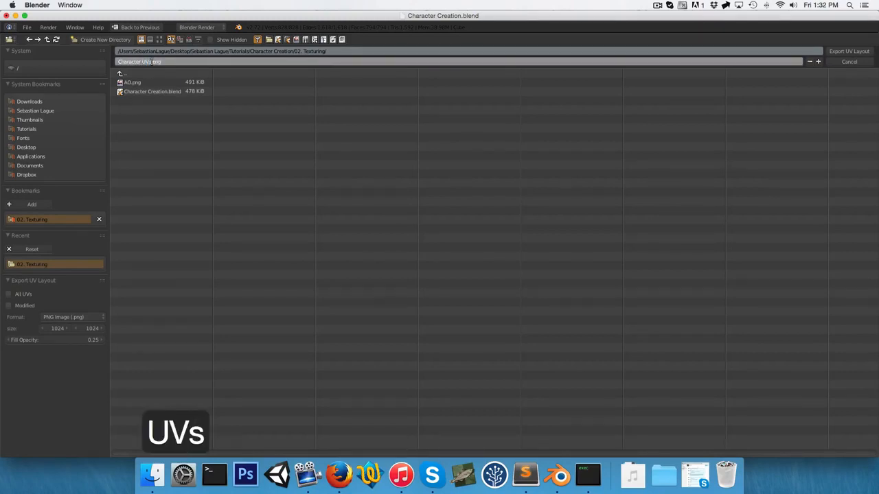
pyautogui.press('Return')
pyautogui.press('Return')
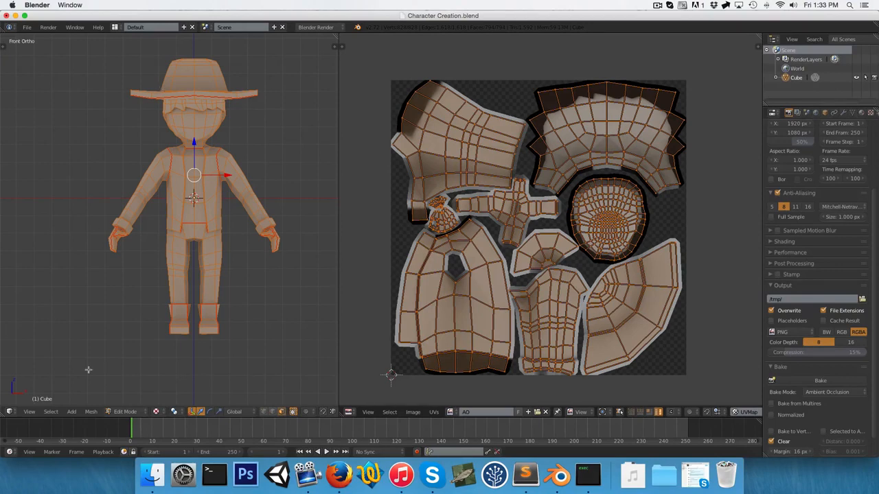
# - Open AO.png and Character UVs.png from the Tutorials > Character Creation > 02. Texturing folder in Adobe Photoshop CS6
pyautogui.click(152, 475)
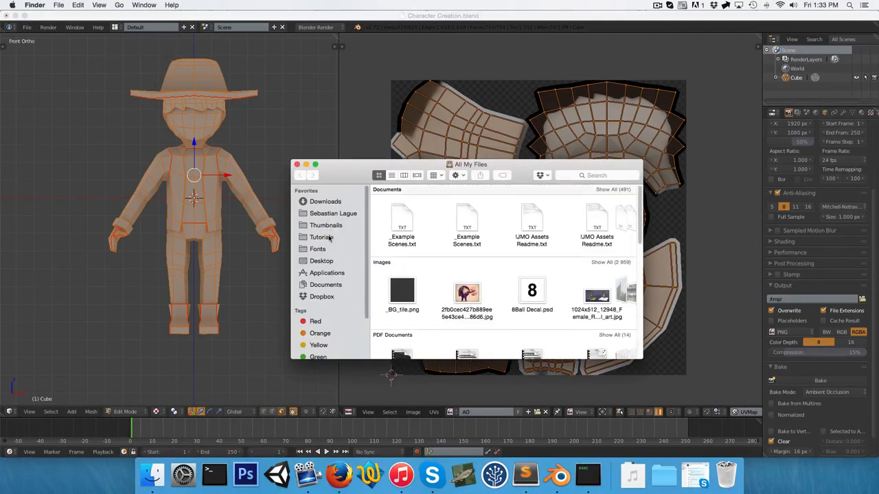
pyautogui.click(328, 237)
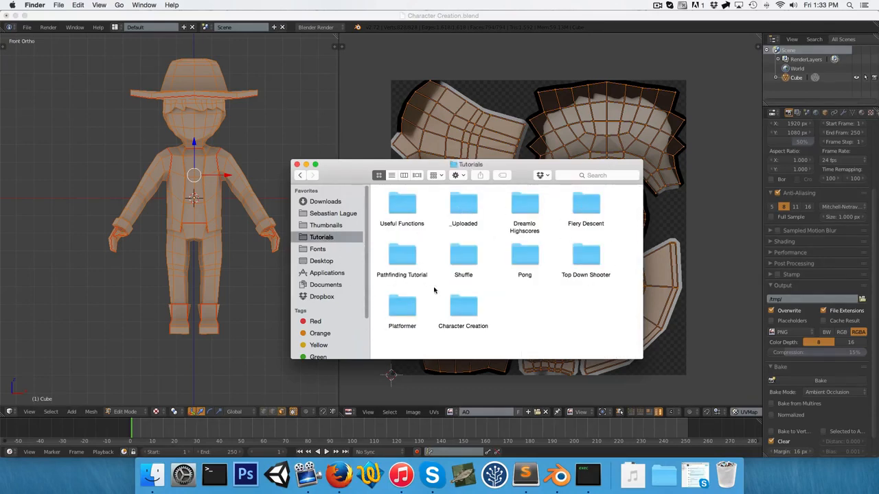
pyautogui.doubleClick(464, 307)
pyautogui.doubleClick(409, 210)
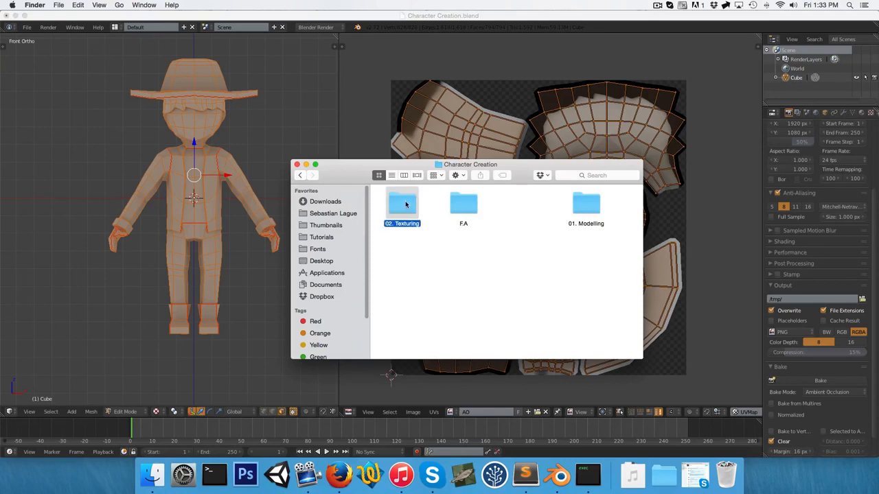
pyautogui.click(524, 210)
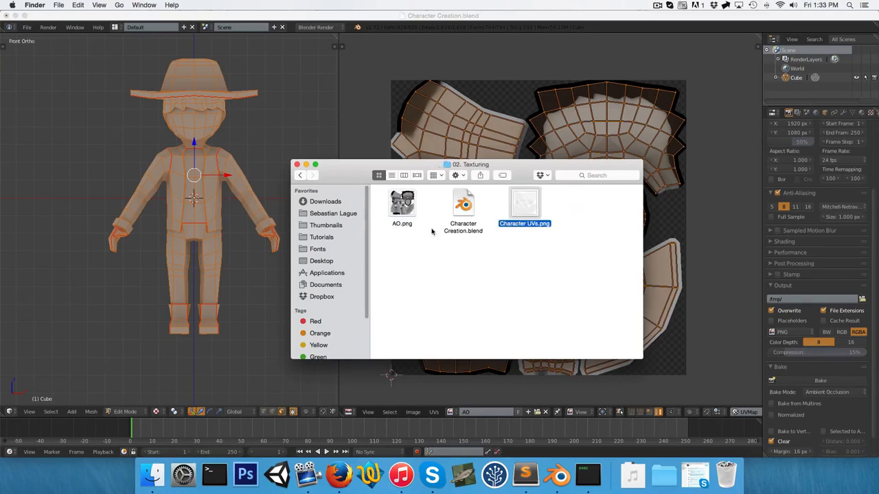
pyautogui.keyDown('super'); pyautogui.click(403, 214); pyautogui.keyUp('super')
pyautogui.rightClick(403, 203)
pyautogui.moveTo(464, 232)
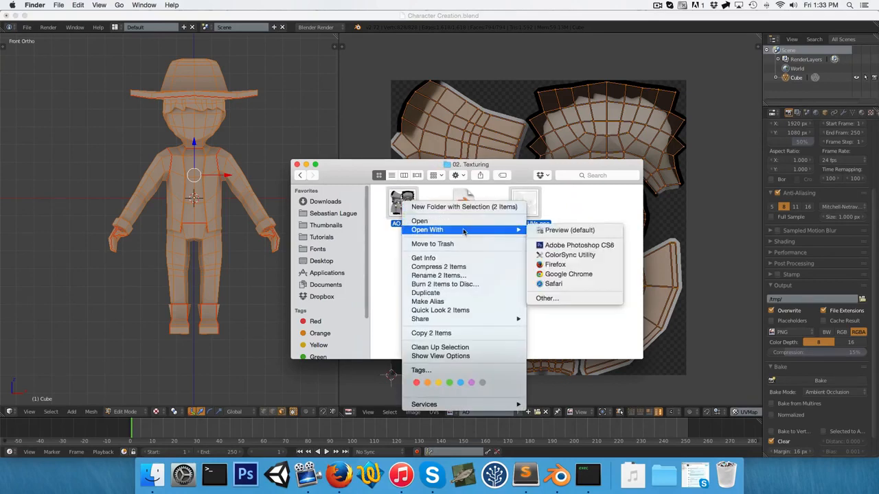
pyautogui.click(584, 246)
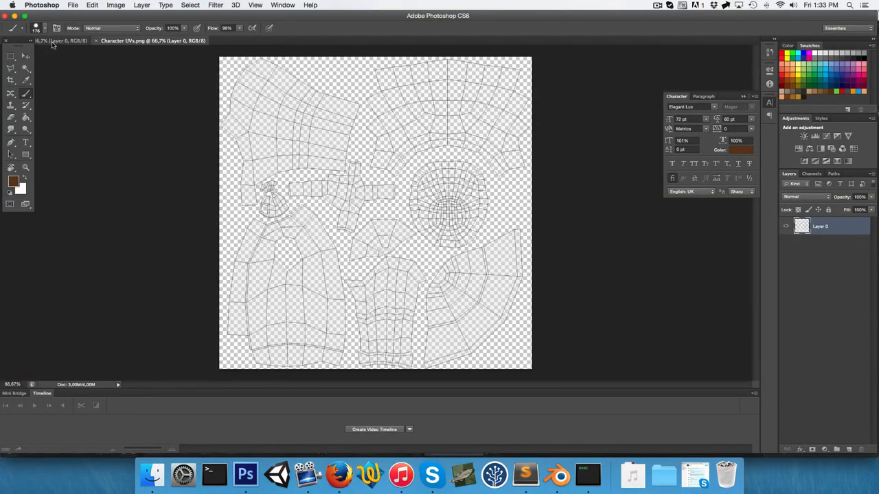
# - Reset the colours to default and fill the transparent background of the AO image with black
pyautogui.click(54, 43)
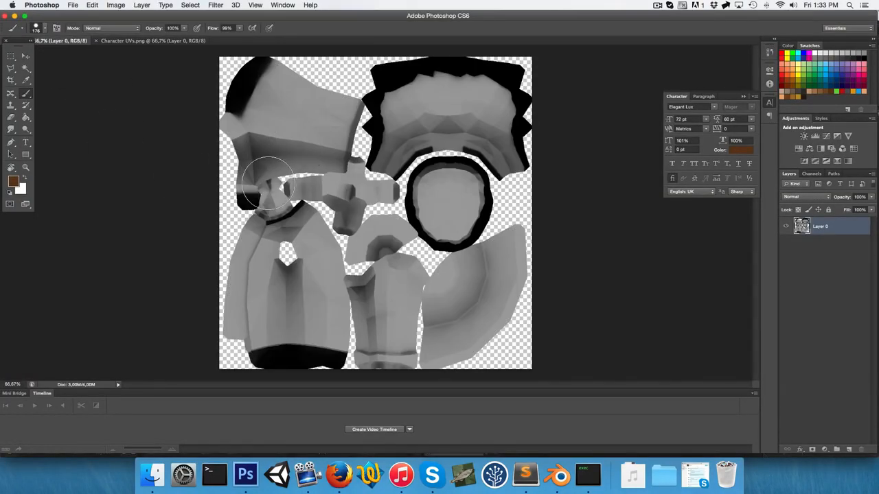
pyautogui.press('d')
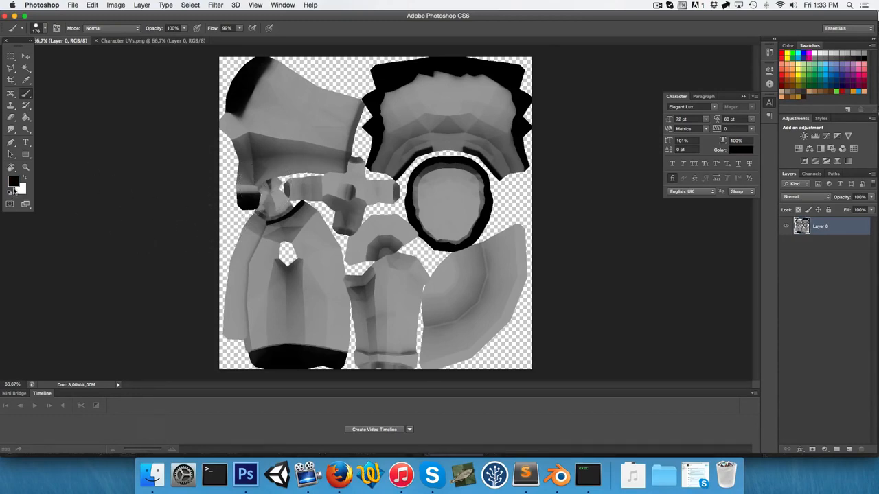
pyautogui.press('g')
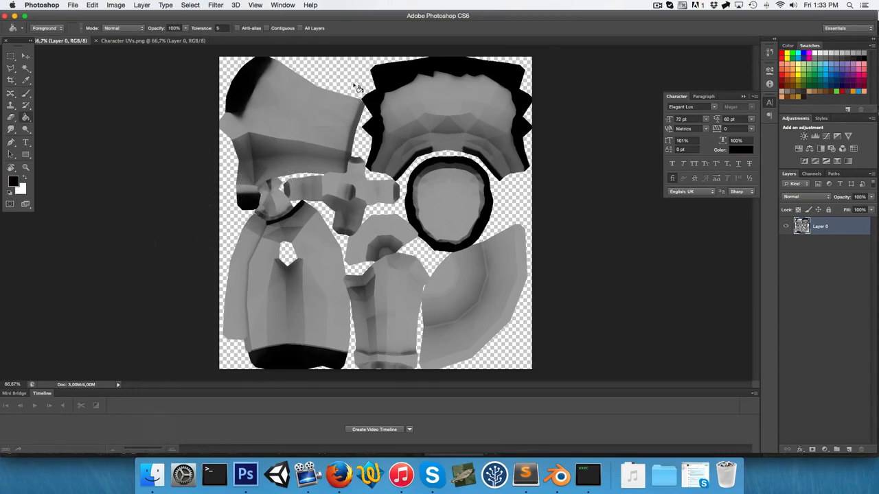
pyautogui.click(345, 82)
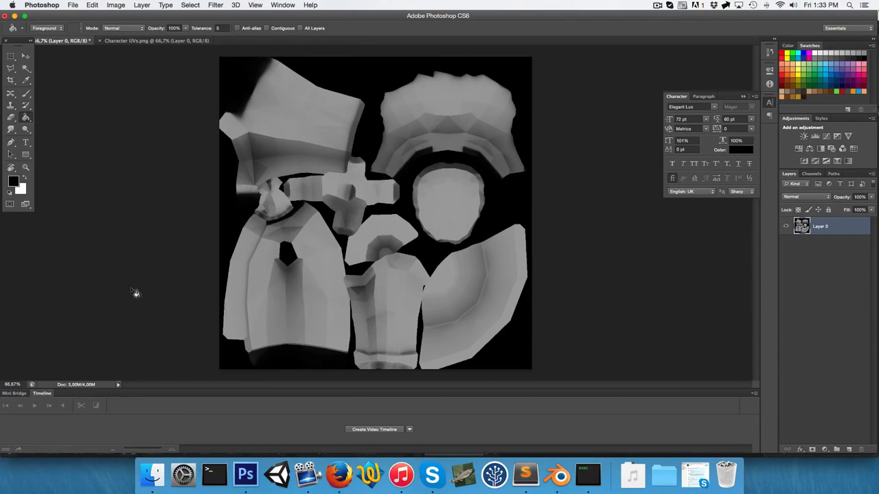
# - Copy the whole AO image into the Character UVs document and place it beneath the UV layout layer
pyautogui.press('super+a')
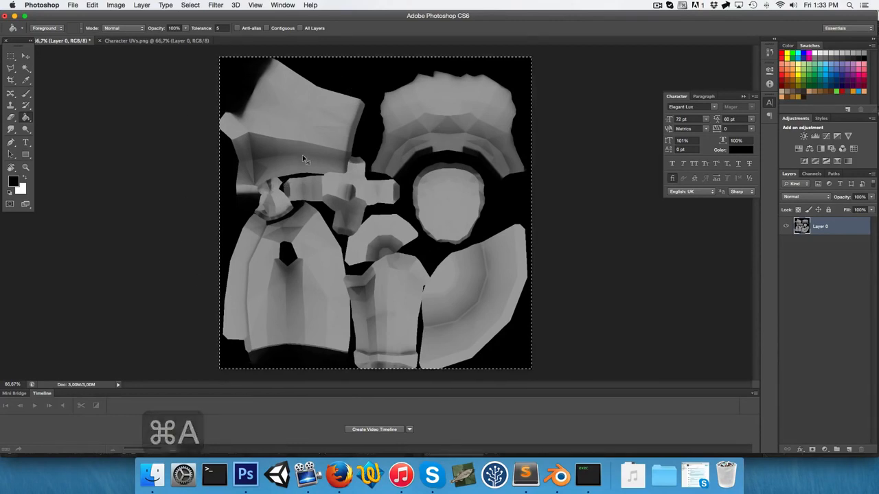
pyautogui.press('super+c')
pyautogui.click(143, 42)
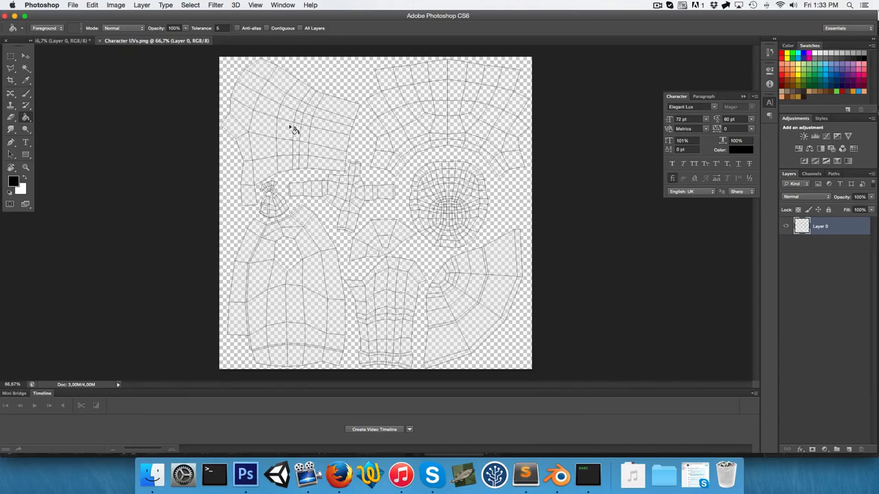
pyautogui.press('super+v')
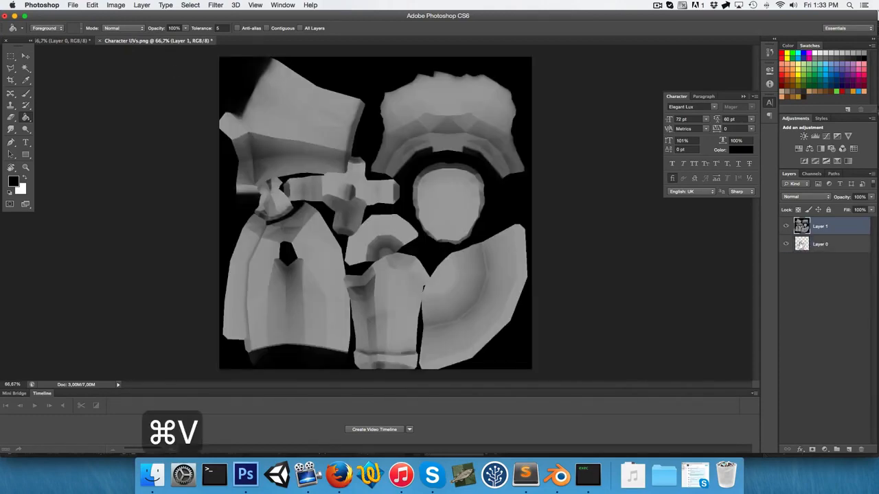
pyautogui.moveTo(801, 230); pyautogui.dragTo(804, 253)
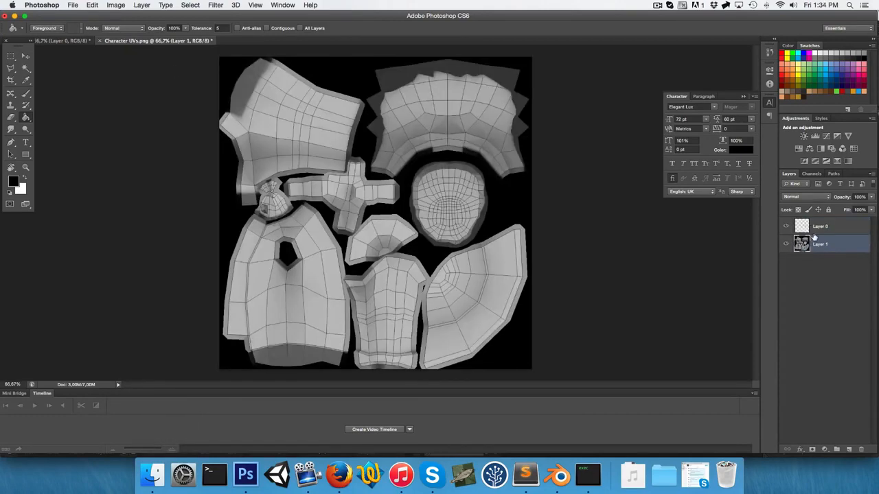
# - Set the blend mode of both the UV layout layer and the AO layer to Multiply
pyautogui.keyDown('shift'); pyautogui.click(812, 229); pyautogui.keyUp('shift')
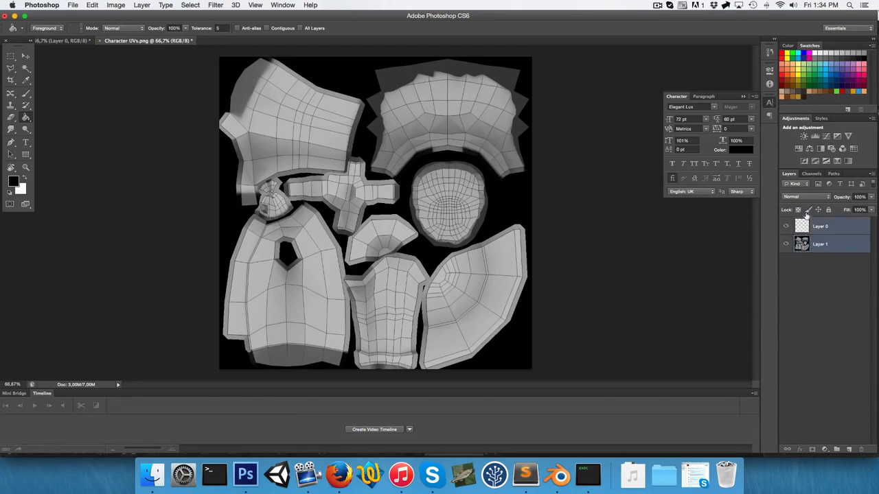
pyautogui.click(801, 197)
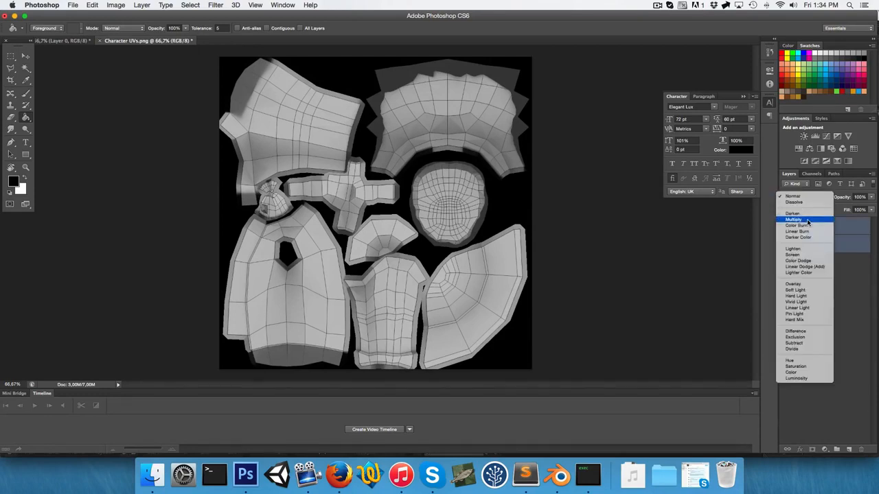
pyautogui.click(808, 220)
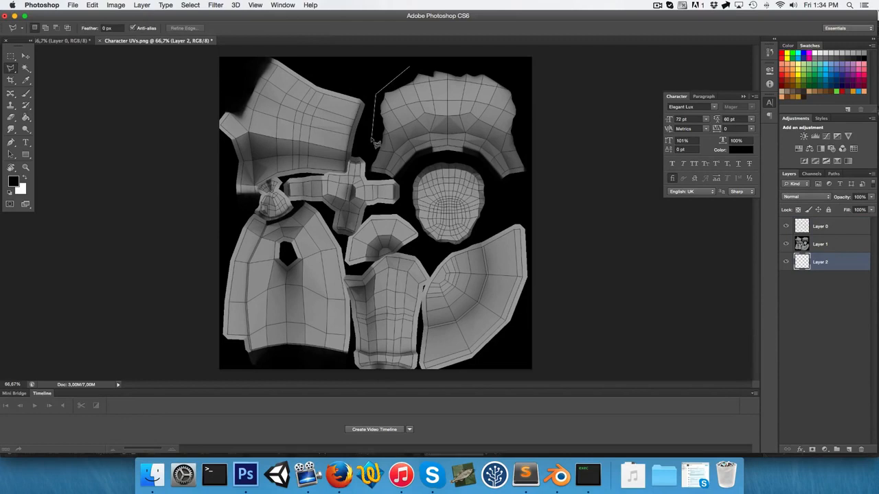
# - Outline the head piece with the Polygonal Lasso on a new layer below the AO layer and fill it with green
pyautogui.press('Return')
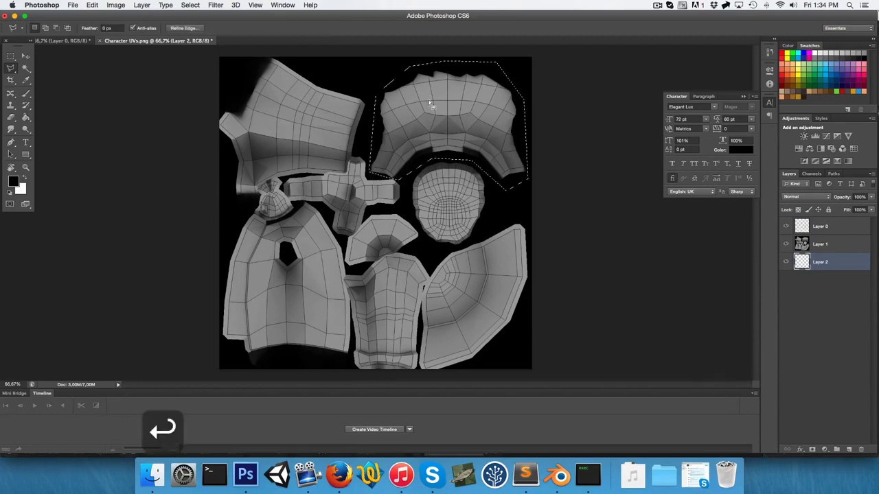
pyautogui.click(26, 117)
pyautogui.click(24, 177)
pyautogui.click(13, 181)
pyautogui.click(696, 193)
pyautogui.click(482, 135)
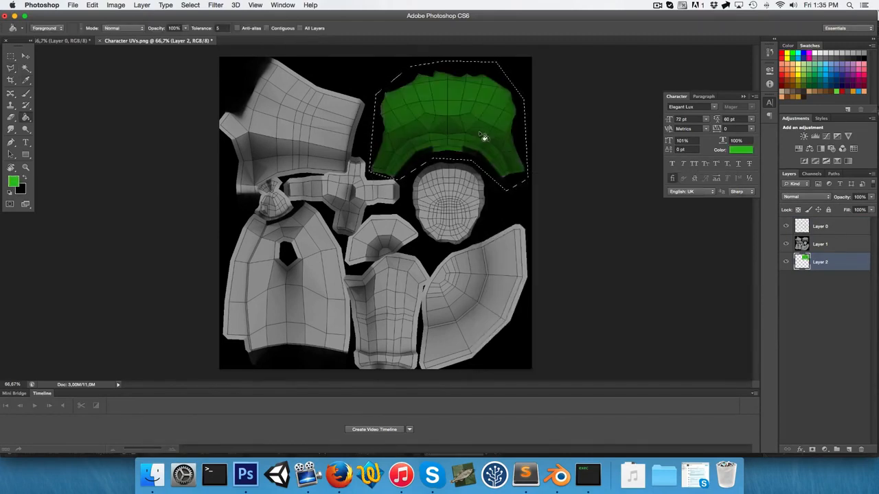
# - Refill the selected head piece with orange-red
pyautogui.click(13, 181)
pyautogui.click(696, 192)
pyautogui.click(482, 135)
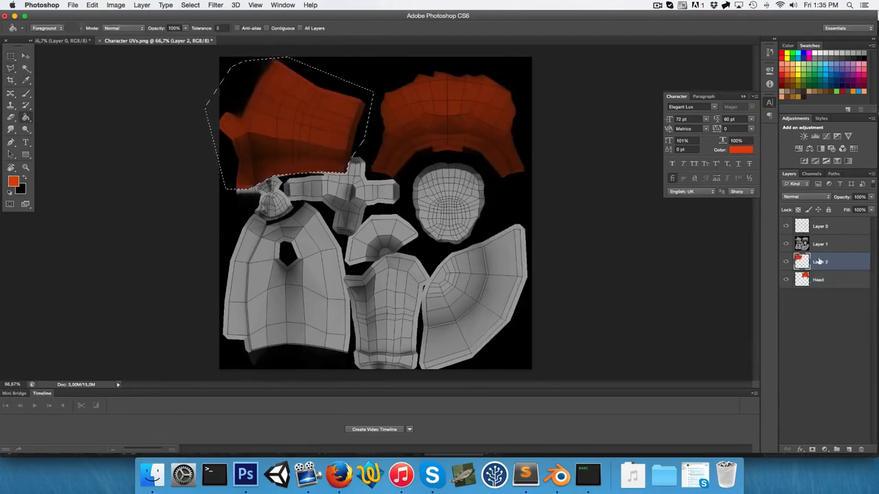
# - Clear the selection, then outline the small hand piece on a new layer named Hands and fill it with orange-red
pyautogui.hotkey('ctrl', 'd')
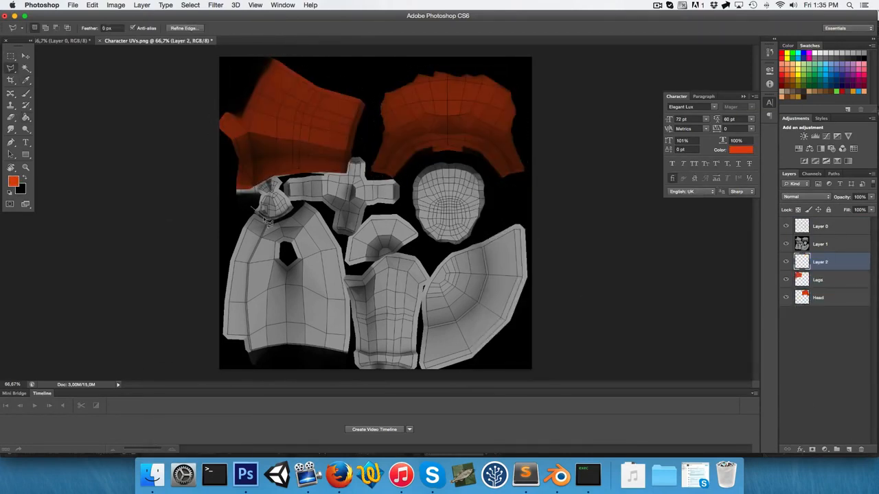
pyautogui.press('Return')
pyautogui.press('g')
pyautogui.click(271, 197)
pyautogui.press('Return')
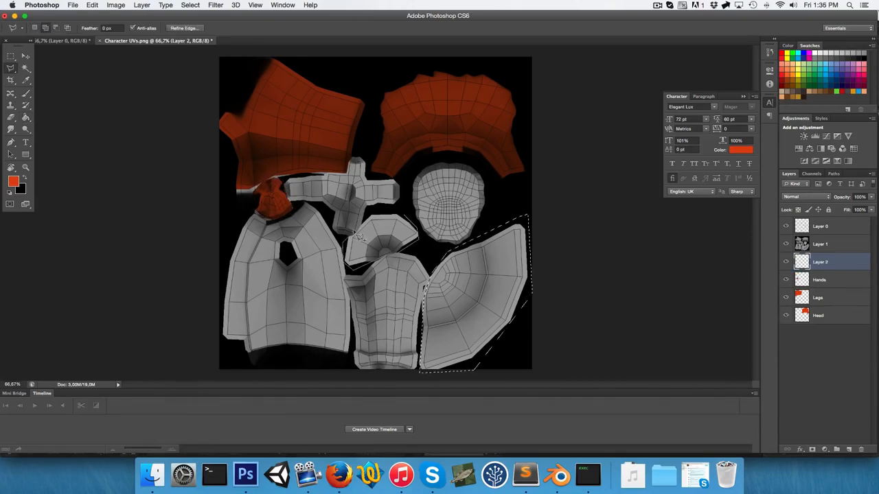
# - Fill the two hat pieces and the arm piece with orange-red on separate layers named Hat and Arms
pyautogui.write('Hat')
pyautogui.press('Return')
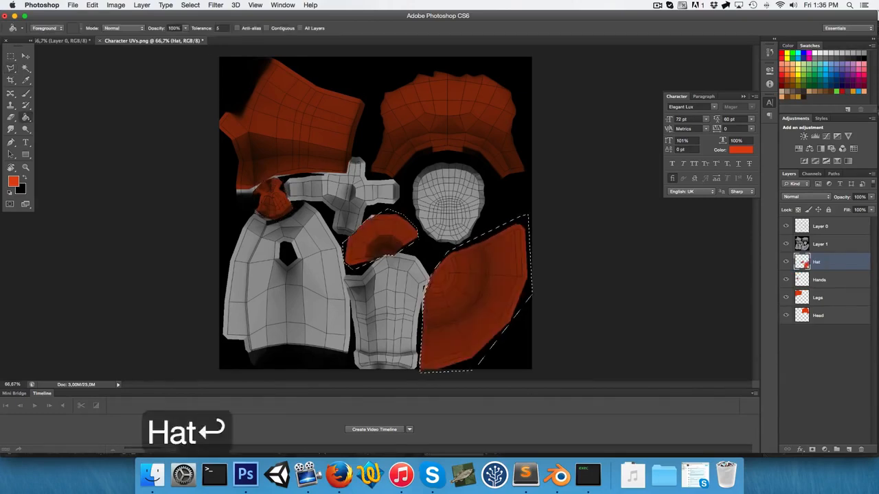
pyautogui.keyDown('alt'); pyautogui.scroll(1, 341, 273); pyautogui.keyUp('alt')
pyautogui.write('Arms')
pyautogui.press('Return')
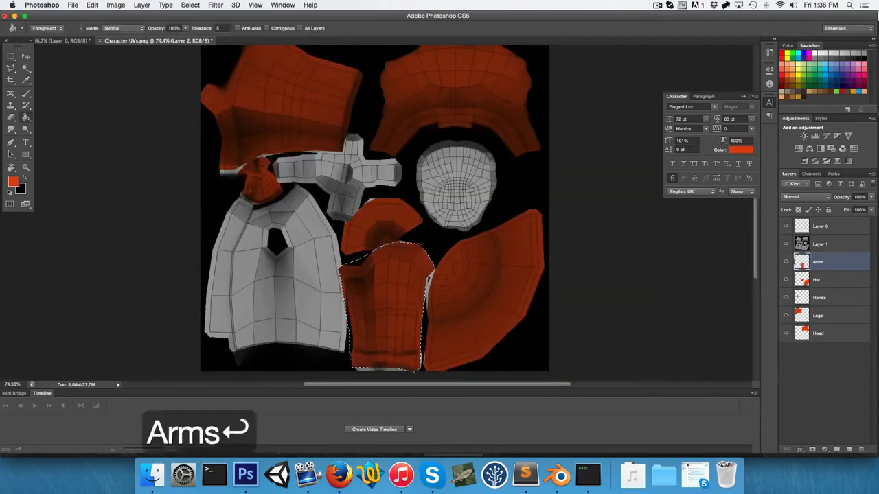
# - Fill the round hair piece and the cross-shaped boots piece with orange-red on separate layers named Hair and Boots
pyautogui.press('Return')
pyautogui.write('Hair')
pyautogui.press('Return')
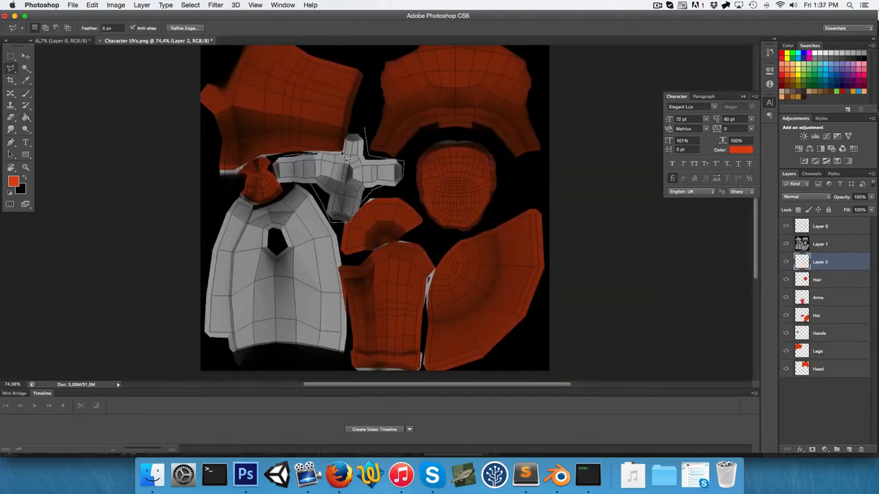
pyautogui.press('g')
pyautogui.click(347, 157)
pyautogui.write('Boots')
pyautogui.press('Return')
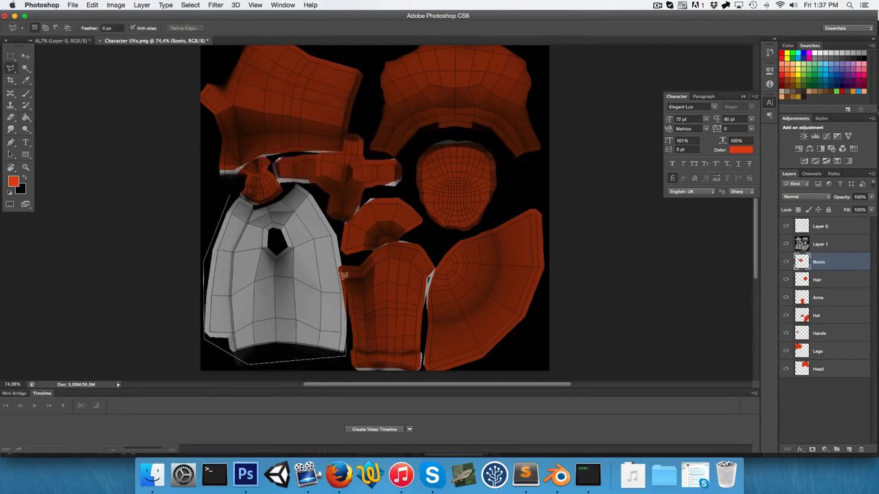
# - Fill the jacket piece on a layer named Jacket and its narrow outer strip on a layer named Shirt, both orange-red
pyautogui.press('Return')
pyautogui.press('g')
pyautogui.click(265, 281)
pyautogui.write('Jacket')
pyautogui.press('Return')
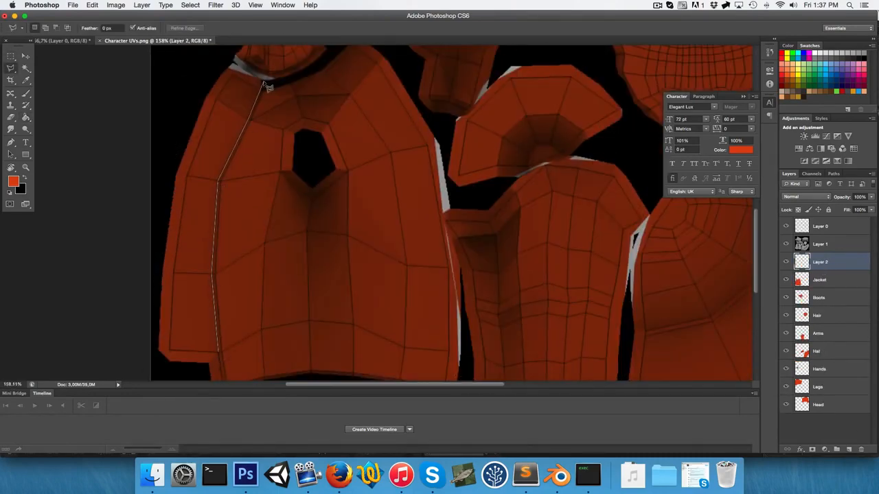
pyautogui.press('Return')
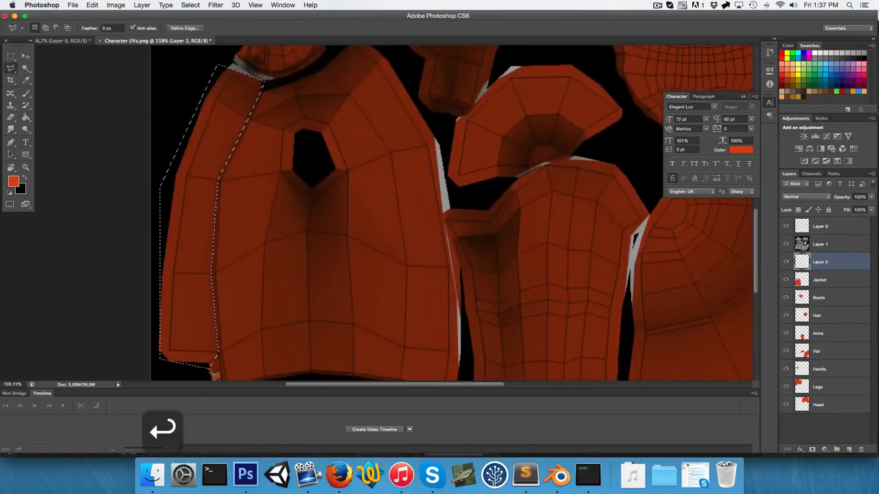
pyautogui.write('Shirt')
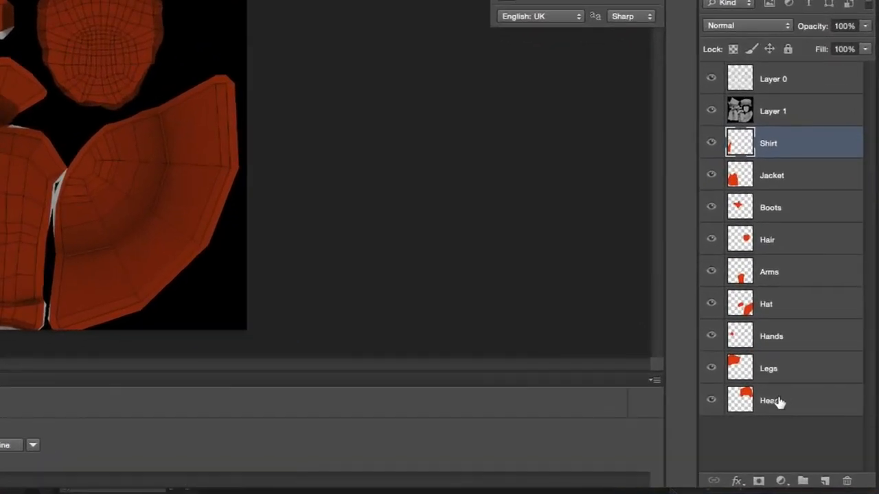
# - Lock the transparent pixels of all the body part layers from Shirt to Head, and select the Jacket layer
pyautogui.keyDown('shift'); pyautogui.click(803, 405); pyautogui.keyUp('shift')
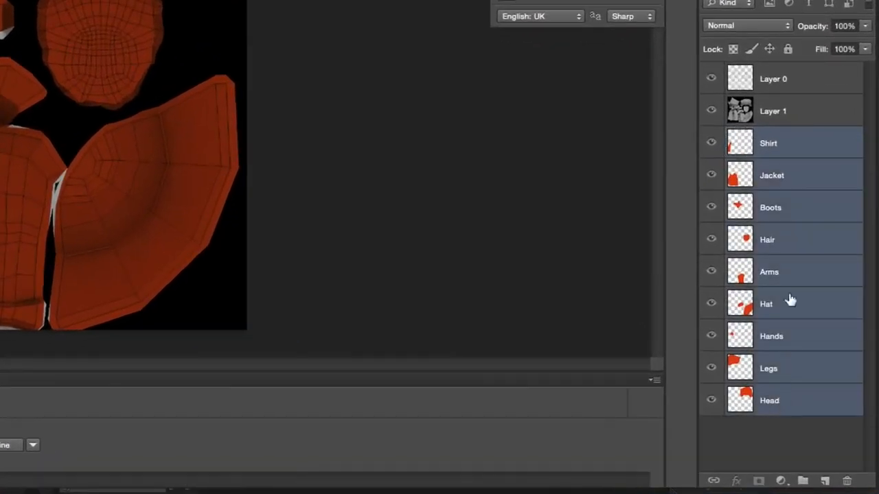
pyautogui.click(732, 47)
pyautogui.click(759, 170)
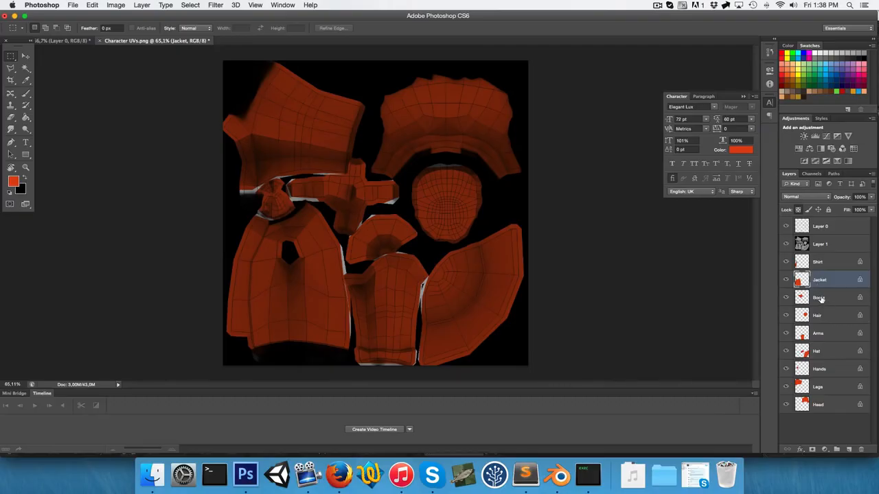
# - Pick a teal-green foreground colour and brush over the boots piece on the Boots layer to recolour it
pyautogui.click(821, 298)
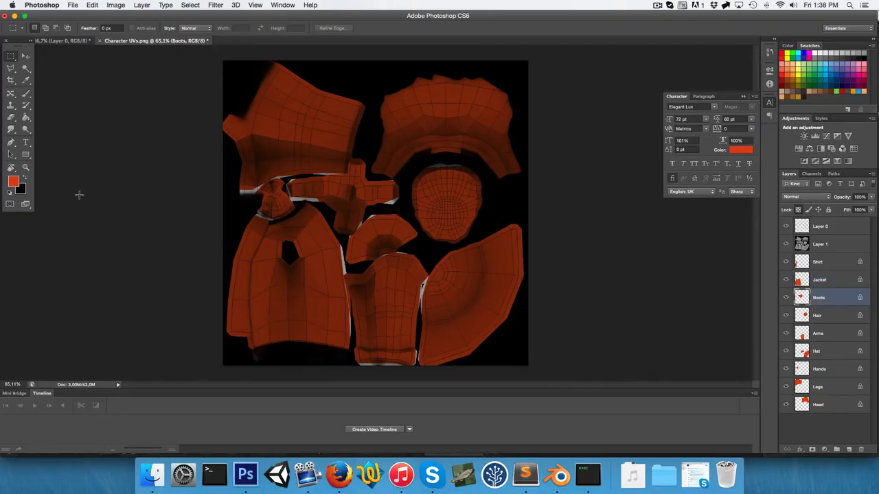
pyautogui.press('b')
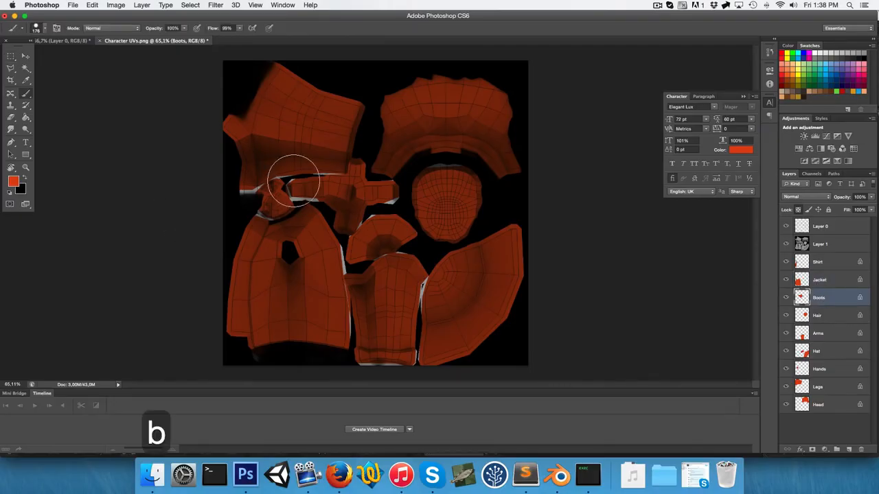
pyautogui.click(13, 179)
pyautogui.click(611, 282)
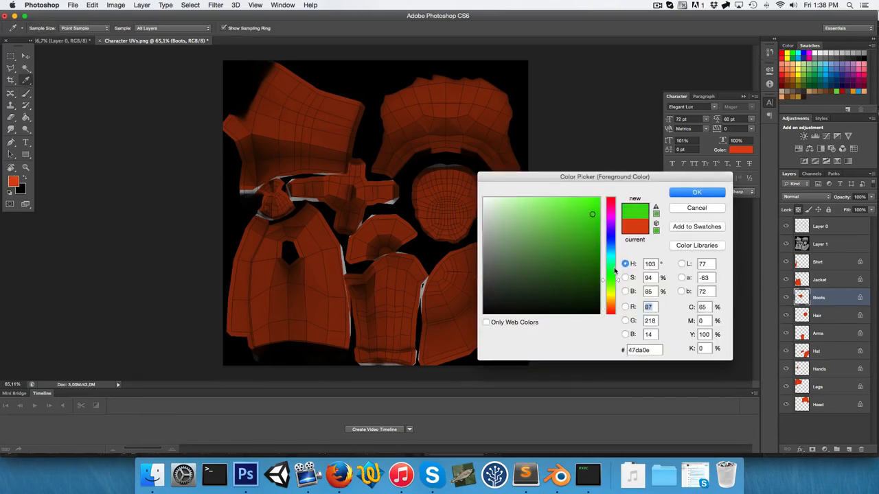
pyautogui.press('Return')
pyautogui.moveTo(487, 173); pyautogui.dragTo(107, 220)
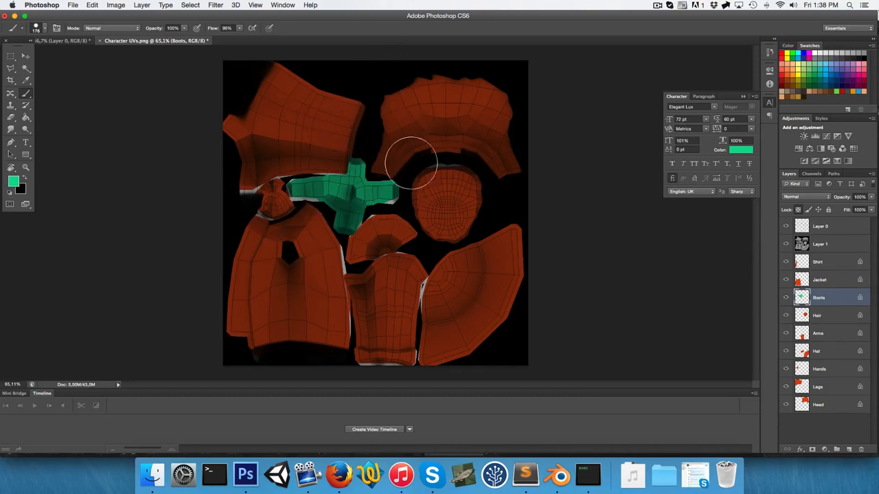
# - Save the layered document as Character Texture.psd, then switch to Blender and open that file as the UV editor's image
pyautogui.press('super+s')
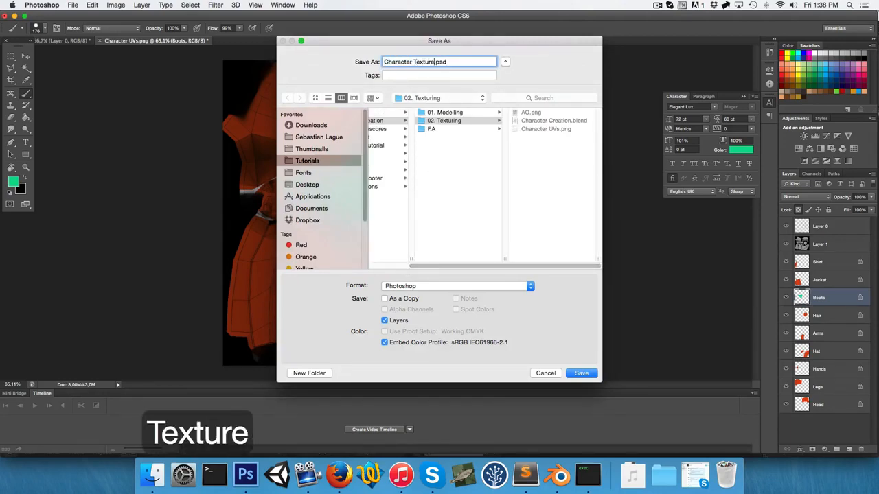
pyautogui.press('Return')
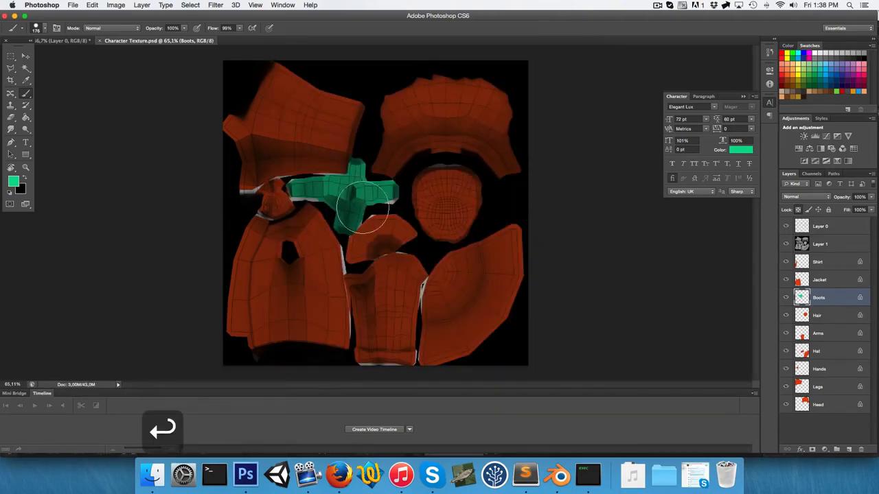
pyautogui.click(561, 477)
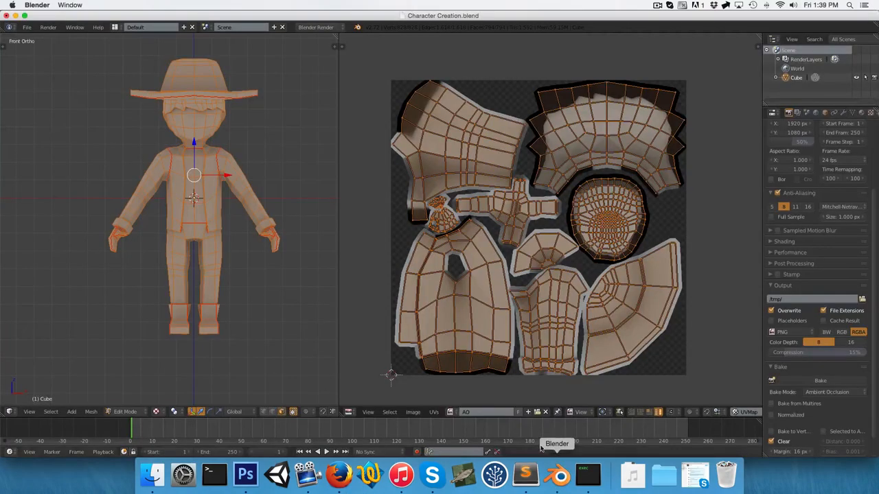
pyautogui.click(412, 411)
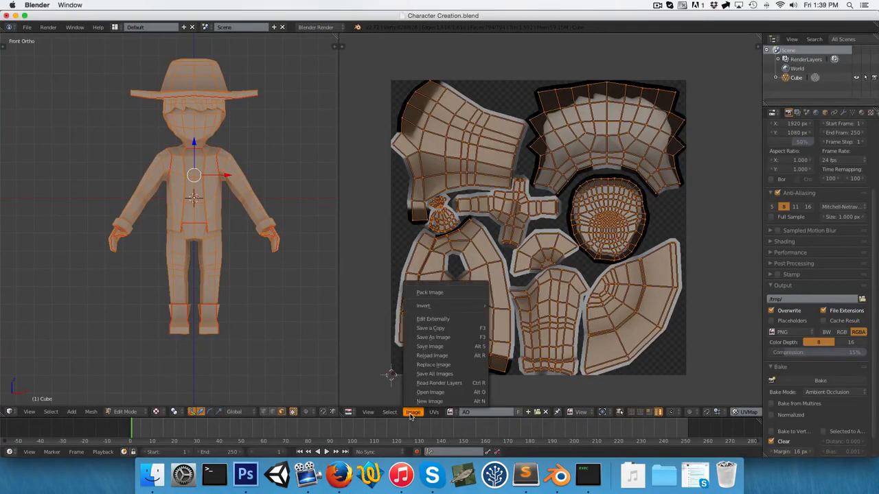
pyautogui.click(437, 392)
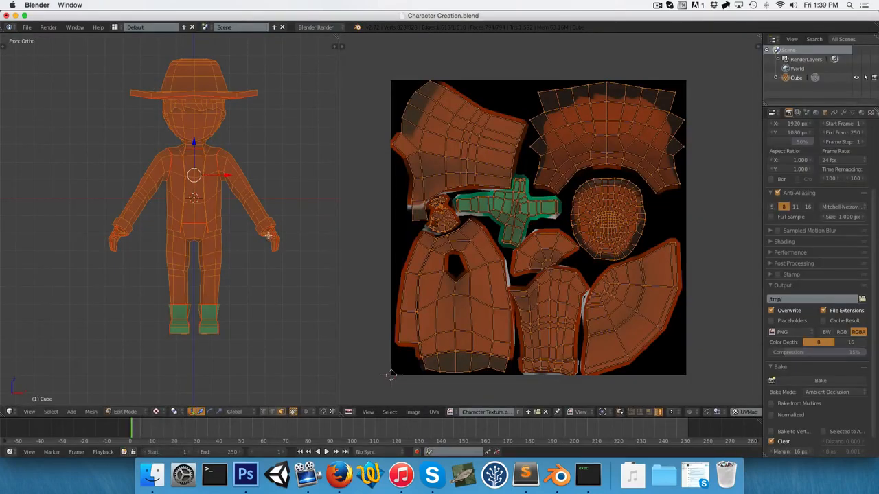
# - Leave edit mode and examine the textured character from behind, especially the area between the legs just below the jacket
pyautogui.press('Tab')
pyautogui.moveTo(249, 252); pyautogui.dragTo(327, 275, button='middle')
pyautogui.press('KP_1')
pyautogui.scroll(3, 156, 255)
pyautogui.scroll(-3, 131, 289)
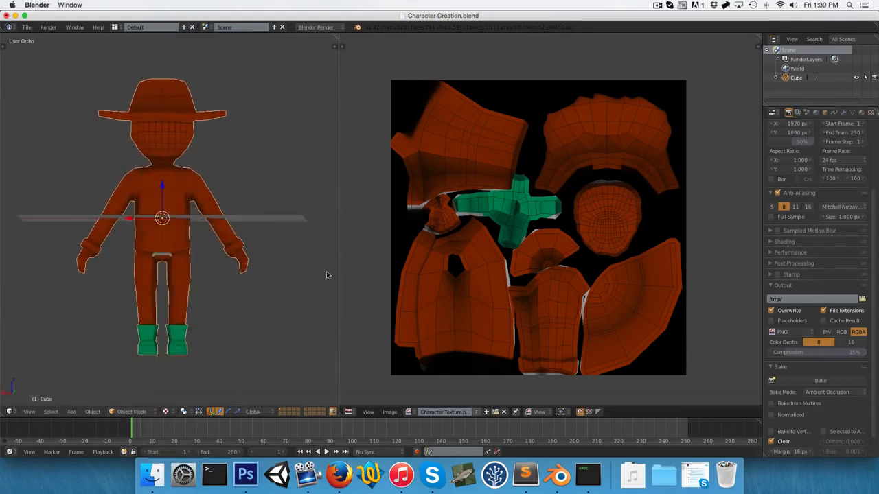
pyautogui.scroll(7, 125, 287)
pyautogui.moveTo(188, 306); pyautogui.dragTo(214, 240, button='middle')
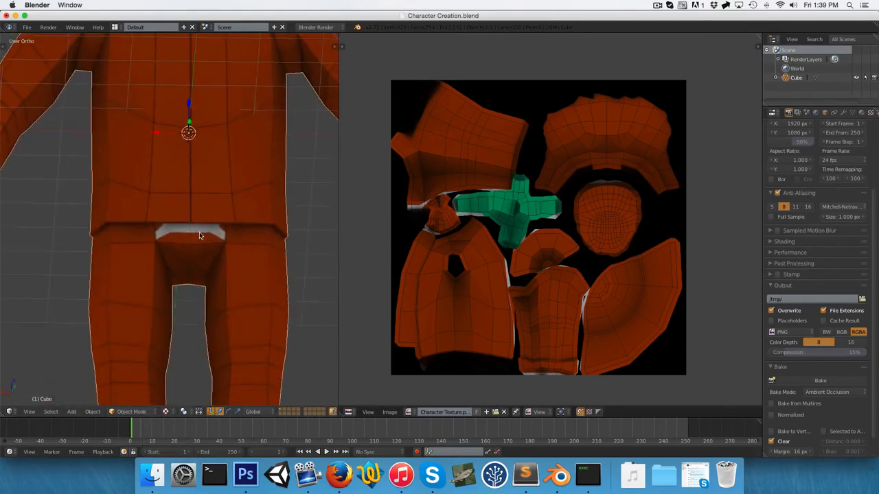
pyautogui.scroll(3, 199, 236)
pyautogui.moveTo(170, 271); pyautogui.dragTo(173, 254, button='middle')
# - In edit mode, use face selection to pick the two partly uncoloured faces below the jacket hem and locate them in the UV layout
pyautogui.press('Tab')
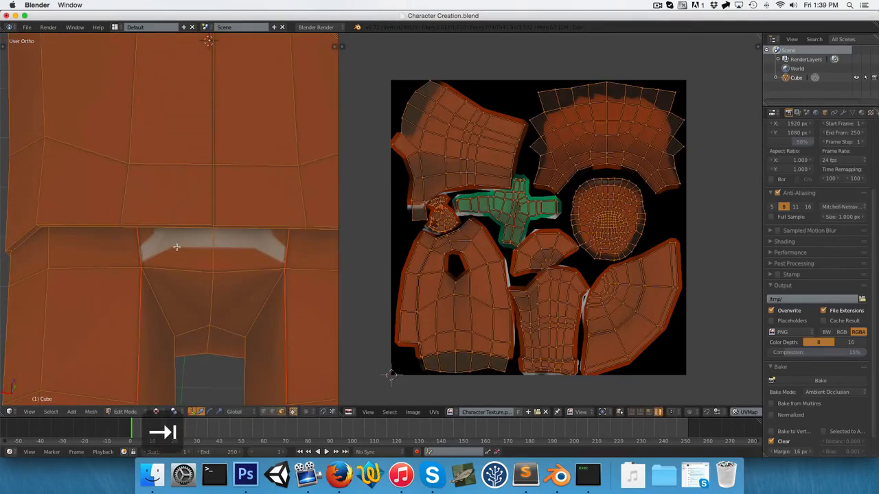
pyautogui.hotkey('ctrl', 'Tab')
pyautogui.click(174, 255)
pyautogui.rightClick(186, 243)
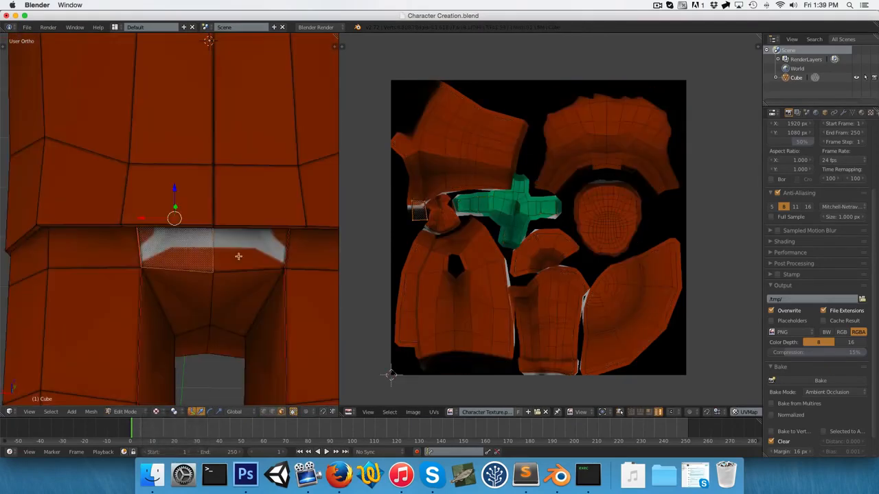
pyautogui.keyDown('shift'); pyautogui.rightClick(239, 255); pyautogui.keyUp('shift')
pyautogui.scroll(8, 410, 245)
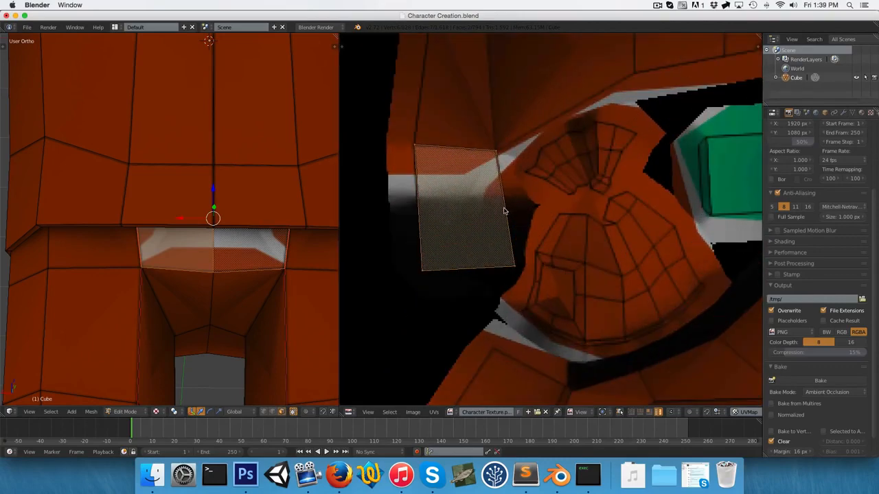
pyautogui.press('a')
pyautogui.press('a')
pyautogui.scroll(-2, 457, 228)
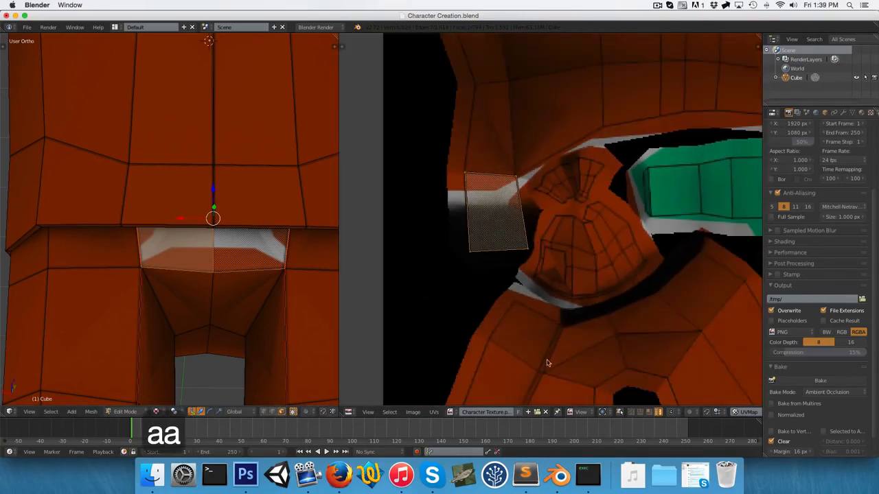
# - Switch to Photoshop, lasso the uncovered rectangular leg piece on the Legs layer, and paint it with the sampled orange-red
pyautogui.press('super+Tab')
pyautogui.click(366, 233)
pyautogui.click(343, 103)
pyautogui.press('Return')
pyautogui.press('b')
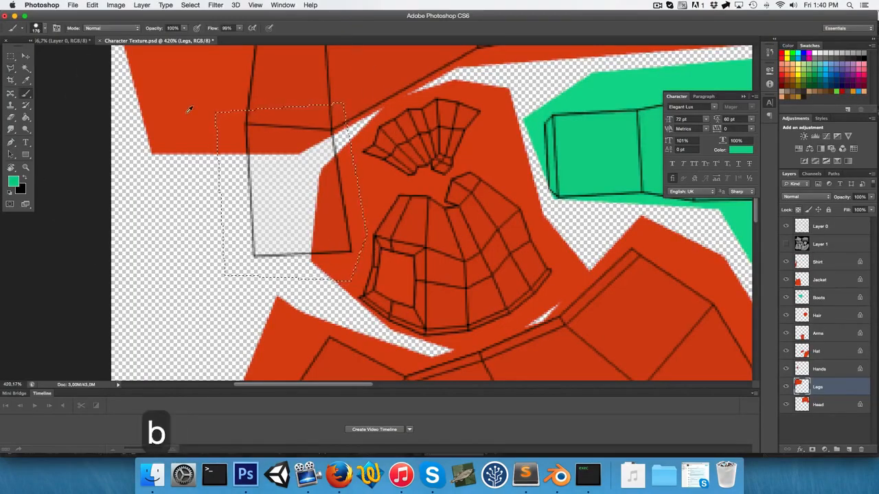
pyautogui.keyDown('alt'); pyautogui.click(190, 108); pyautogui.keyUp('alt')
pyautogui.moveTo(311, 210); pyautogui.dragTo(278, 221)
pyautogui.press('super+0')
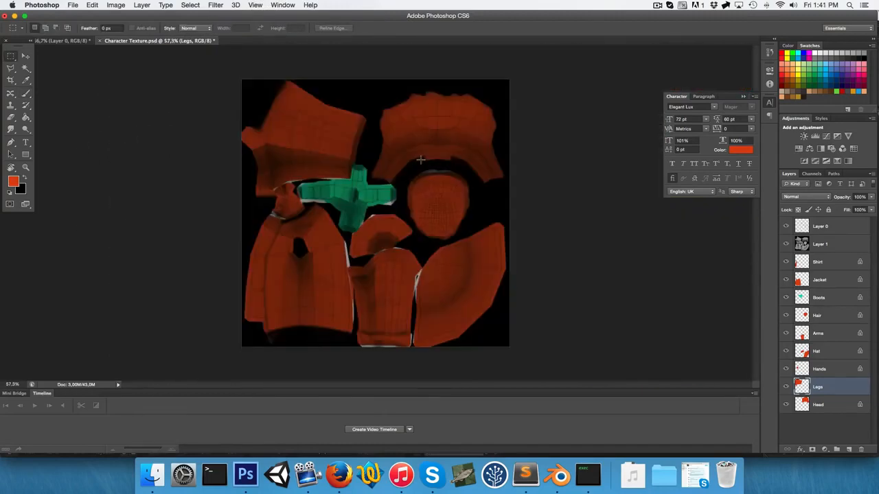
# - Switch to Blender, reload the Character Texture image, and leave edit mode to check the whole model
pyautogui.click(561, 476)
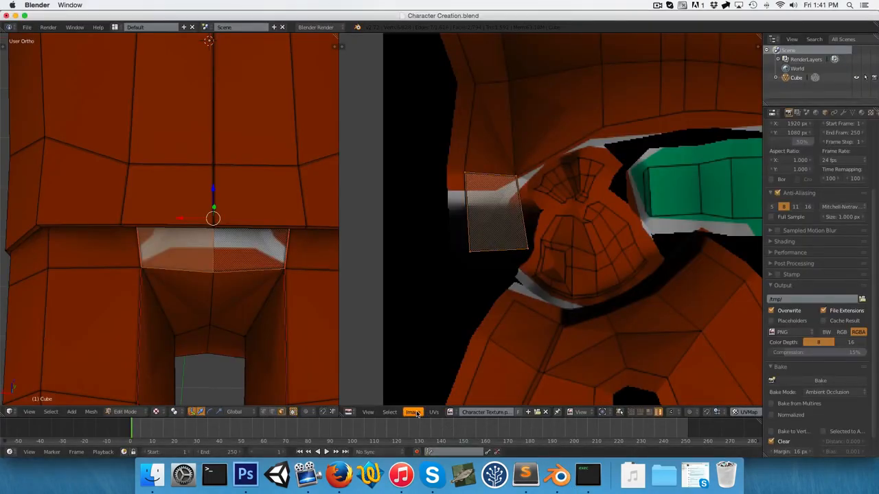
pyautogui.click(413, 412)
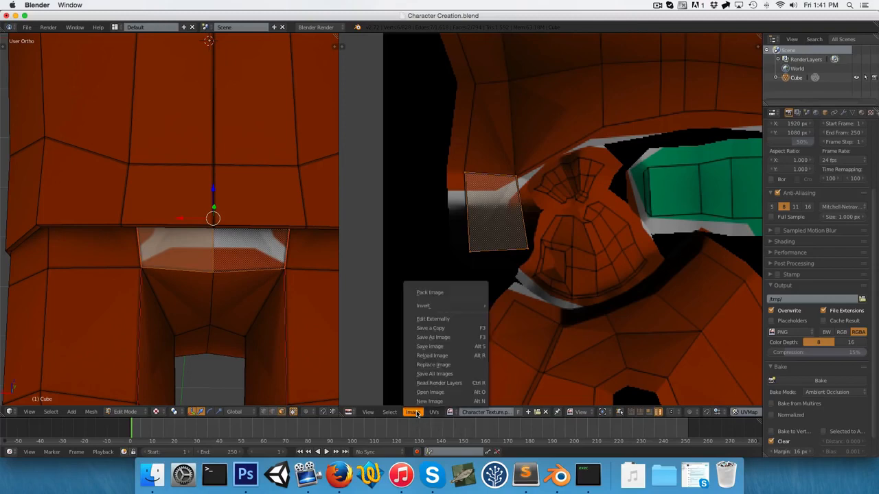
pyautogui.click(443, 356)
pyautogui.scroll(-5, 165, 314)
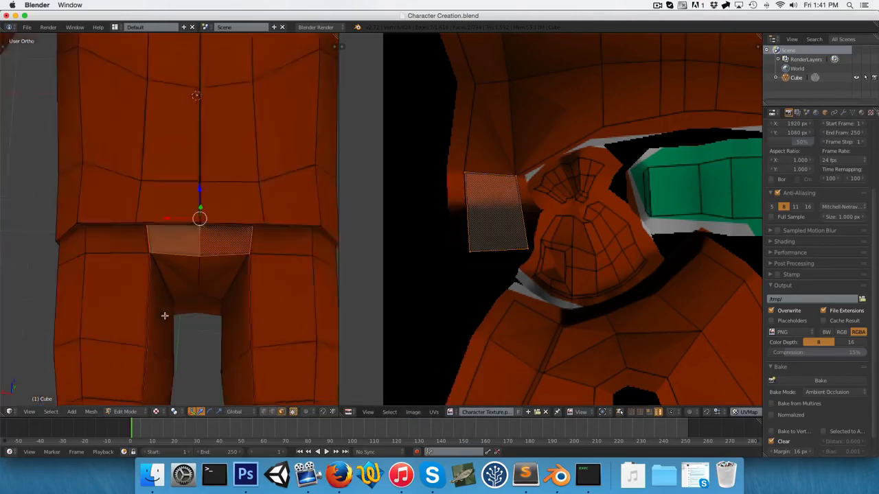
pyautogui.press('Tab')
pyautogui.moveTo(155, 236); pyautogui.dragTo(249, 254, button='middle')
pyautogui.scroll(-6, 247, 254)
pyautogui.press('1')
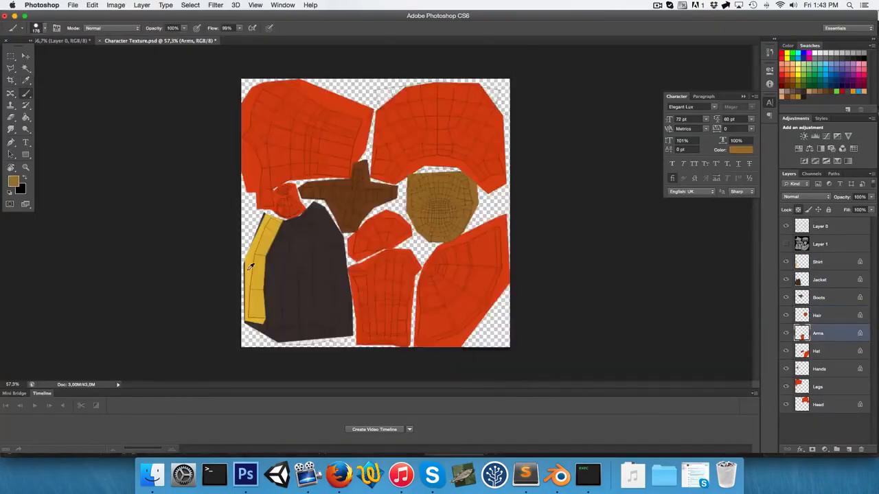
# - Outline the edge strip of the large hat piece with the polygonal lasso, name its layer Hat rim, and save the texture
pyautogui.press('Return')
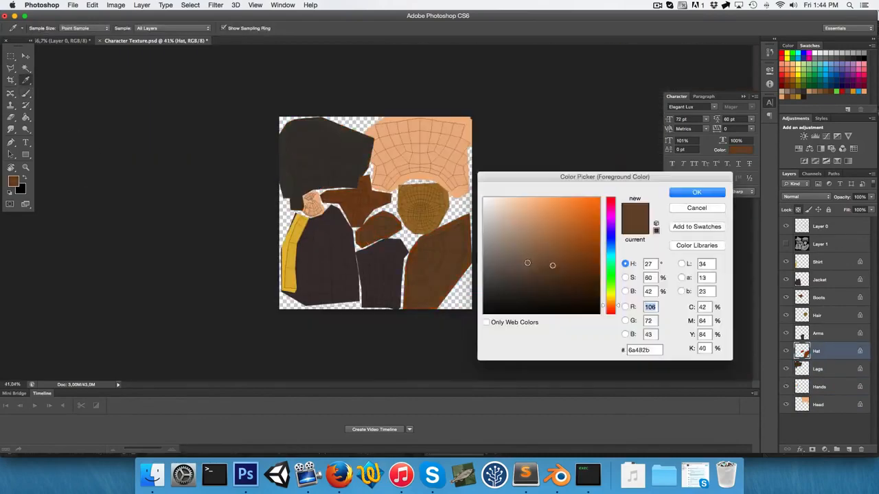
pyautogui.click(534, 104)
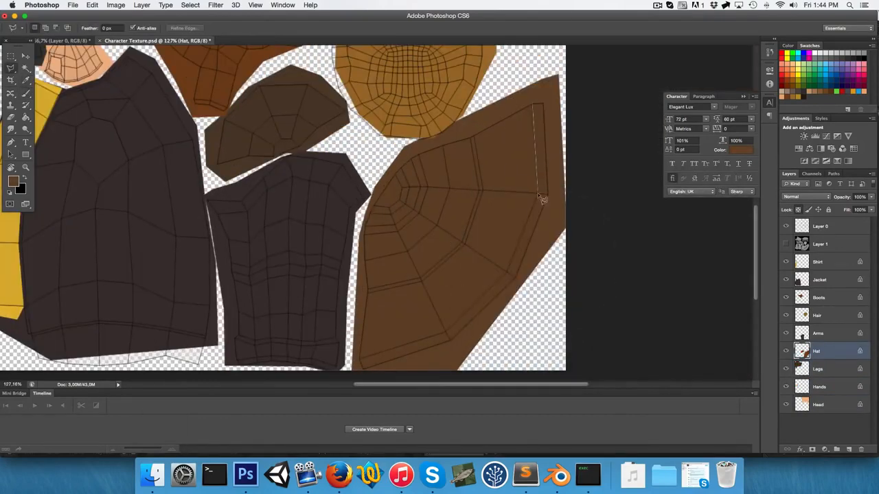
pyautogui.write('Hat_rim')
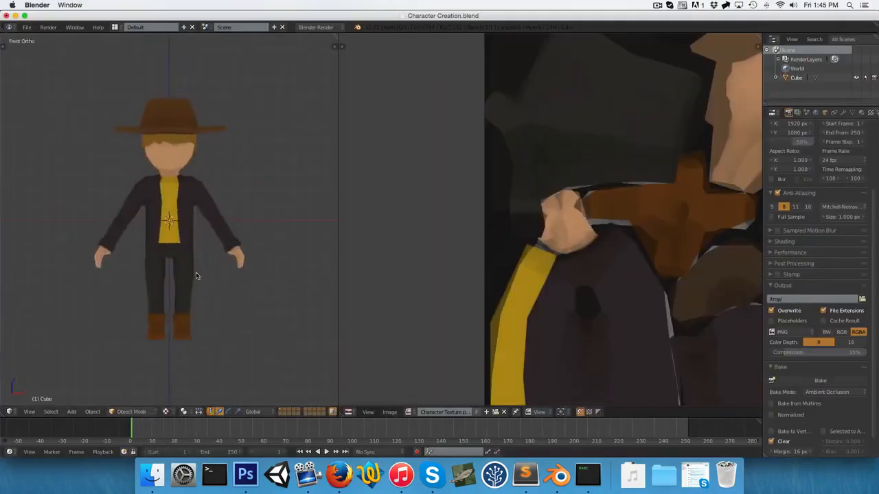
pyautogui.press('super+s')
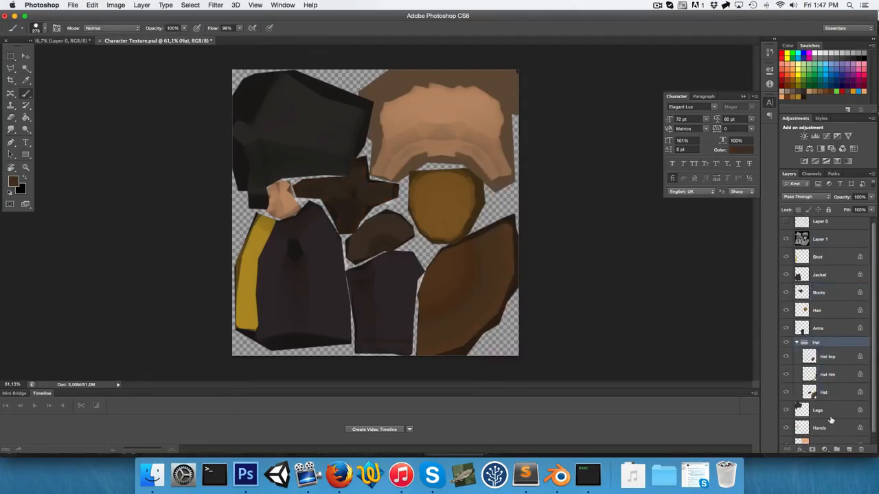
pyautogui.click(744, 219)
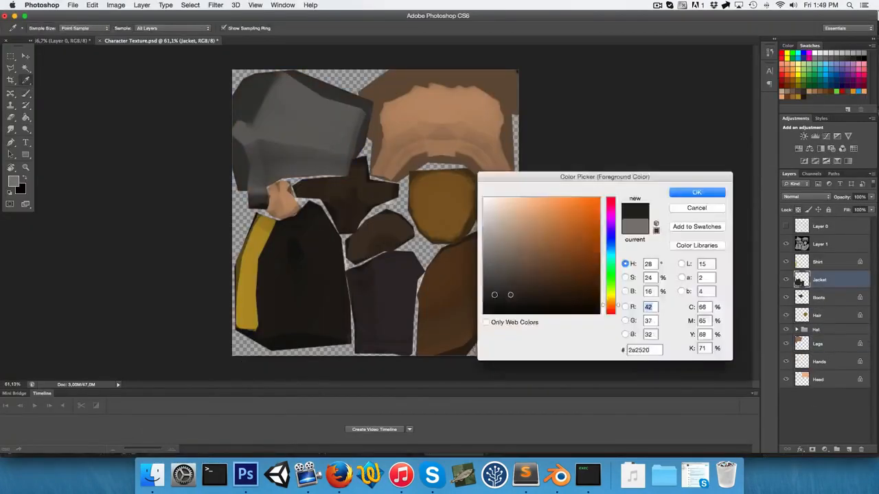
# - Pose the rigged character in Blender by bending the chest and lower spine bones sideways and raising the right upper arm
pyautogui.hotkey('alt', 'r')
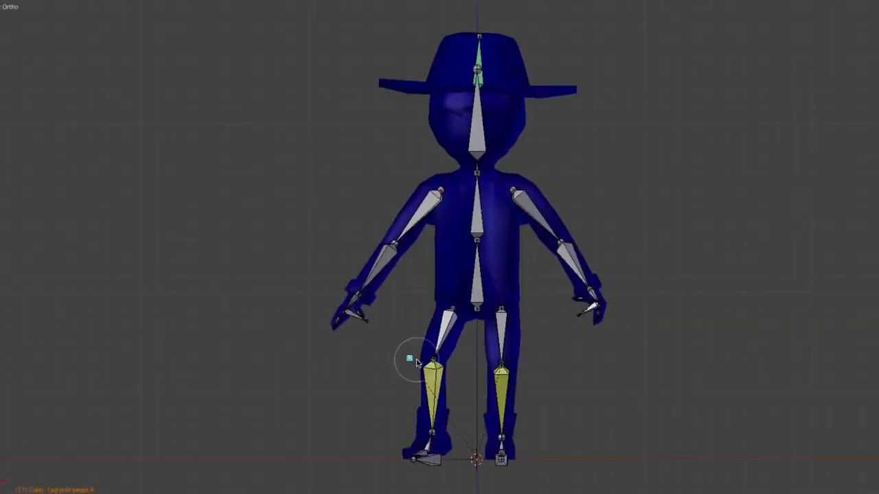
pyautogui.rightClick(479, 213)
pyautogui.press('r')
pyautogui.rightClick(589, 199)
pyautogui.press('r')
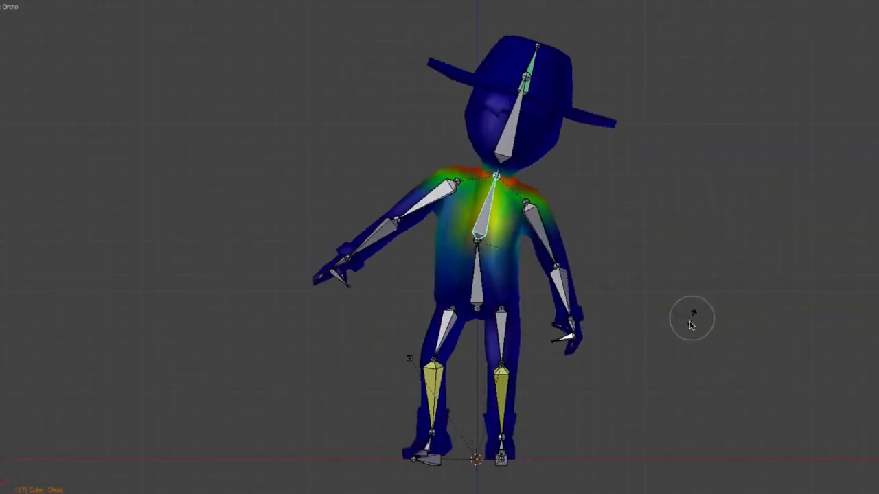
pyautogui.click(686, 335)
pyautogui.rightClick(478, 286)
pyautogui.press('r')
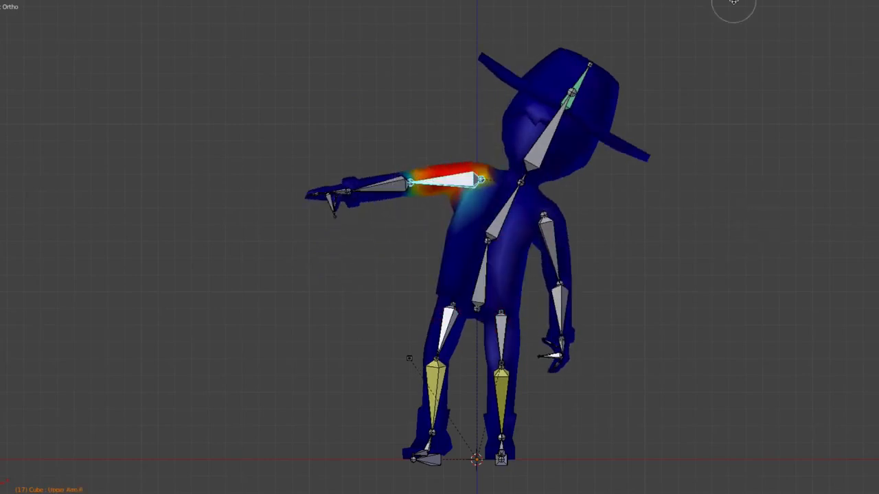